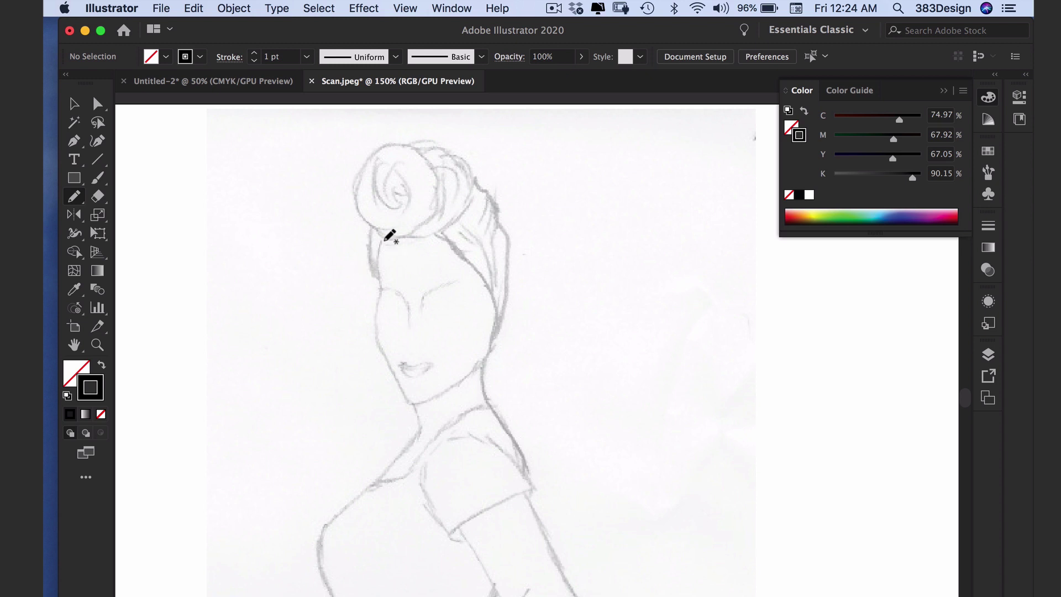
Trace the face contour around the chin and the hairline beside the cheek with the Pencil tool.
drag(381, 246, 377, 262)
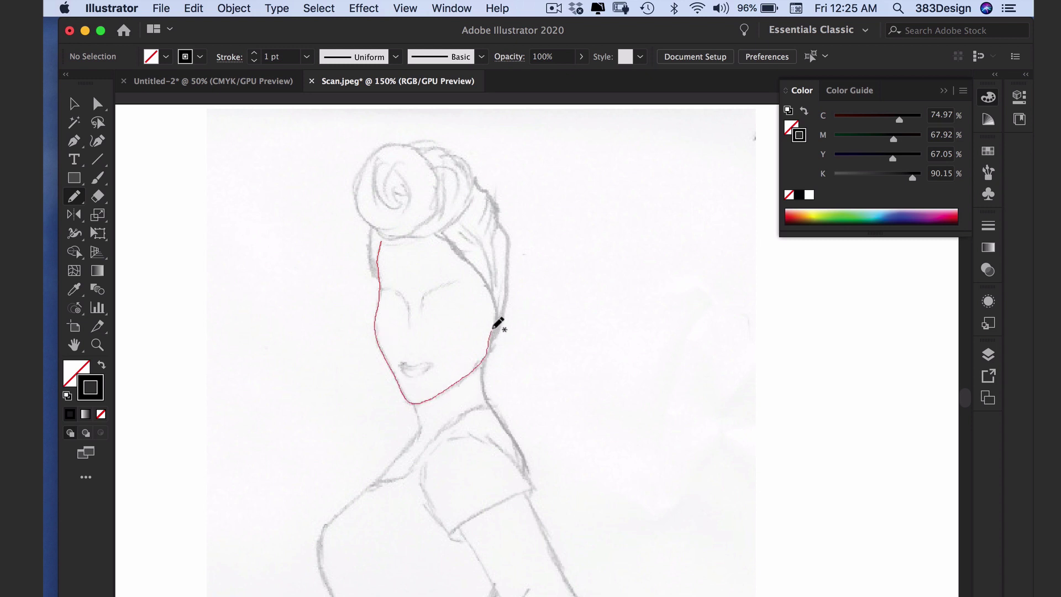
drag(496, 326, 494, 321)
super+click(462, 270)
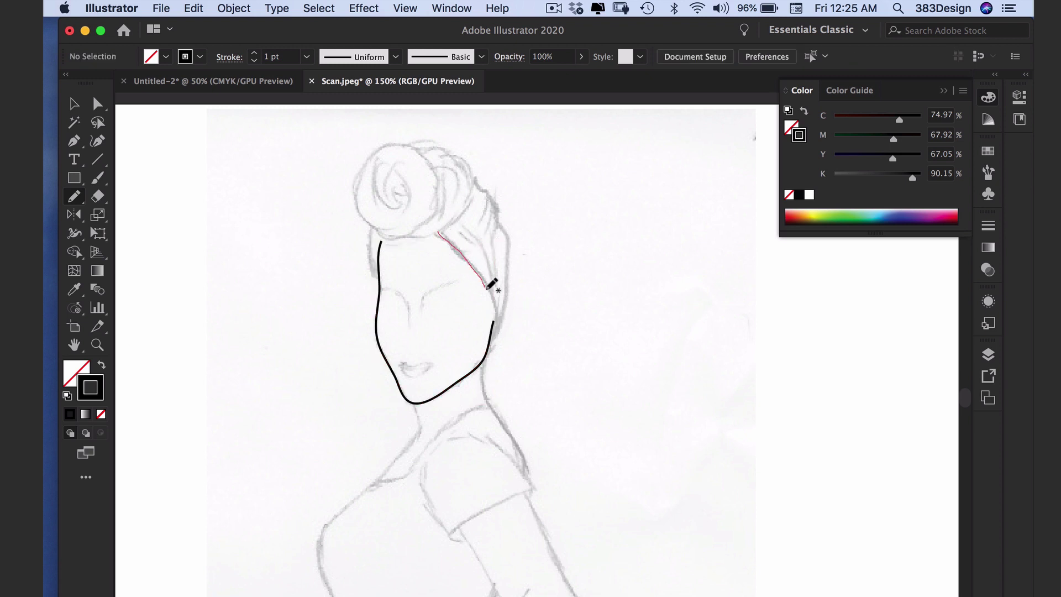
drag(495, 336, 487, 348)
super+click(512, 339)
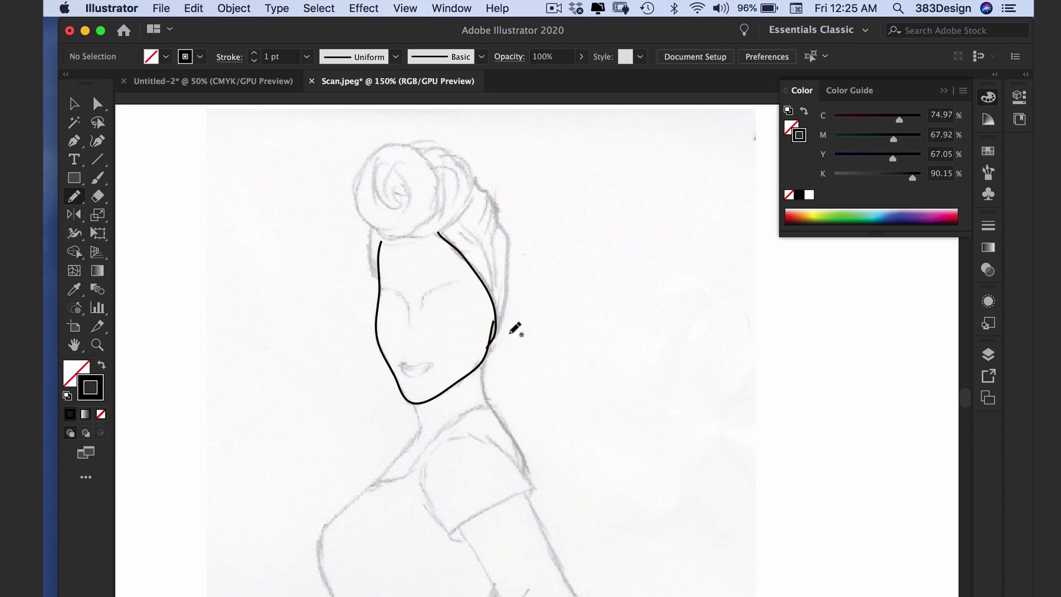
Adjust the lower anchor points of the hairline path where it meets the cheek contour.
key(super+=)
drag(456, 178, 503, 299)
key(a)
drag(525, 433, 528, 424)
click(552, 425)
click(518, 468)
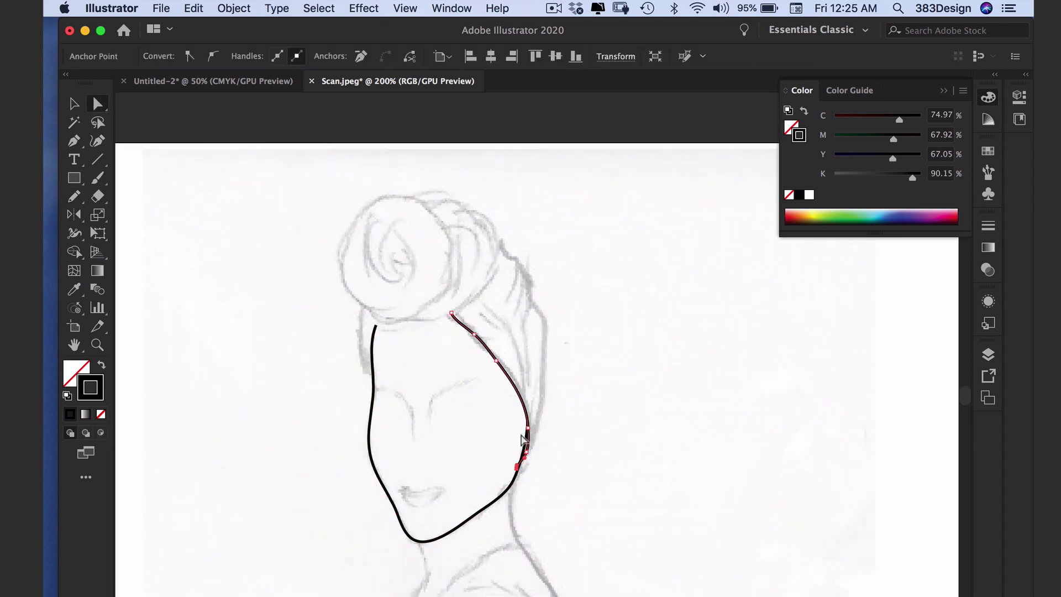
click(596, 344)
drag(550, 310, 591, 356)
Trace the small side section of hair beside the forehead and the outer contour at the back of the hair.
click(78, 201)
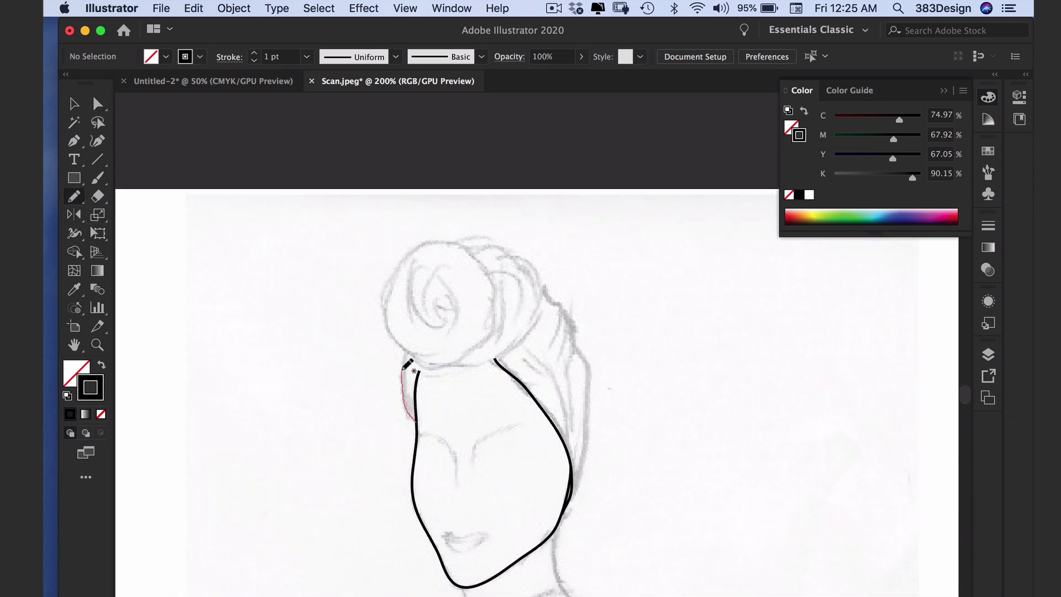
drag(406, 352, 406, 350)
drag(567, 313, 578, 347)
drag(588, 386, 573, 499)
super+click(590, 275)
Trace the round outline of the hair roll above the forehead with the Pencil tool.
scroll(518, 304, left, 2)
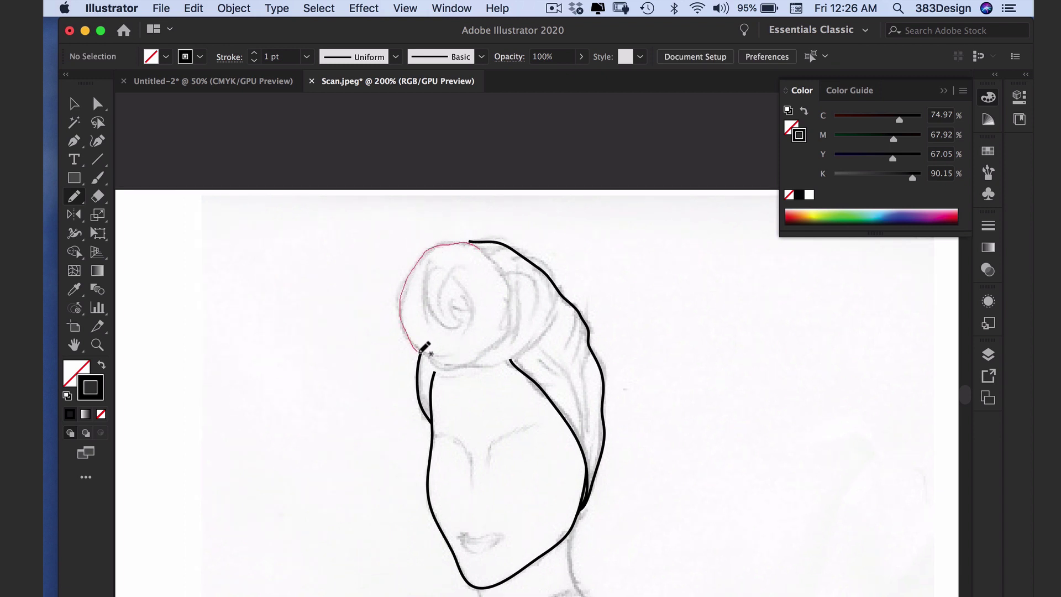
drag(452, 353, 448, 356)
super+click(445, 358)
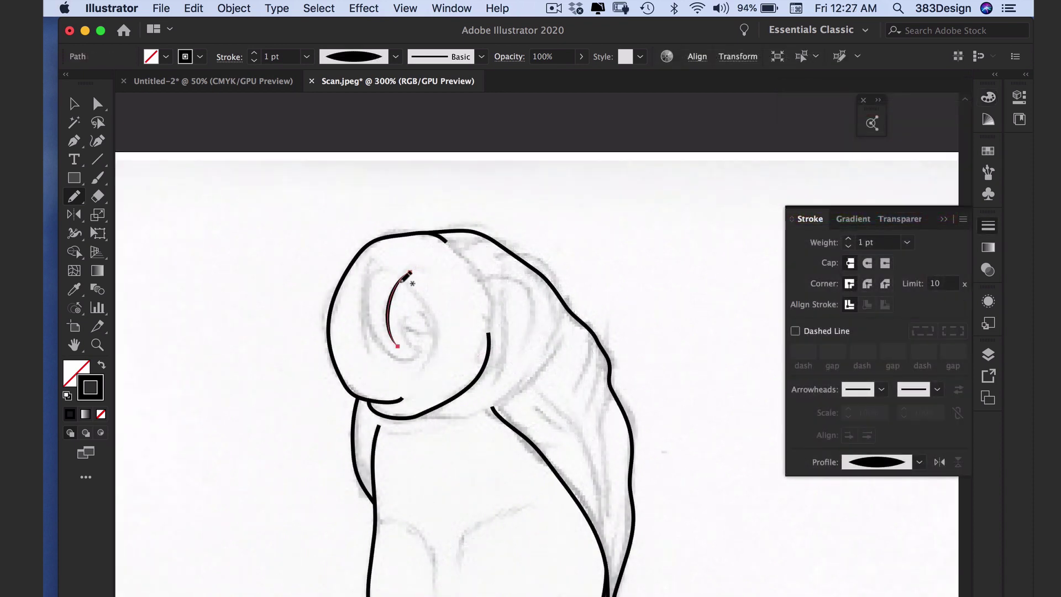
Draw tapered curved pencil strokes for the spiral inside the hair roll.
mouse_move(400, 282)
mouse_down()
mouse_move(426, 303)
mouse_move(430, 347)
mouse_move(409, 375)
mouse_up()
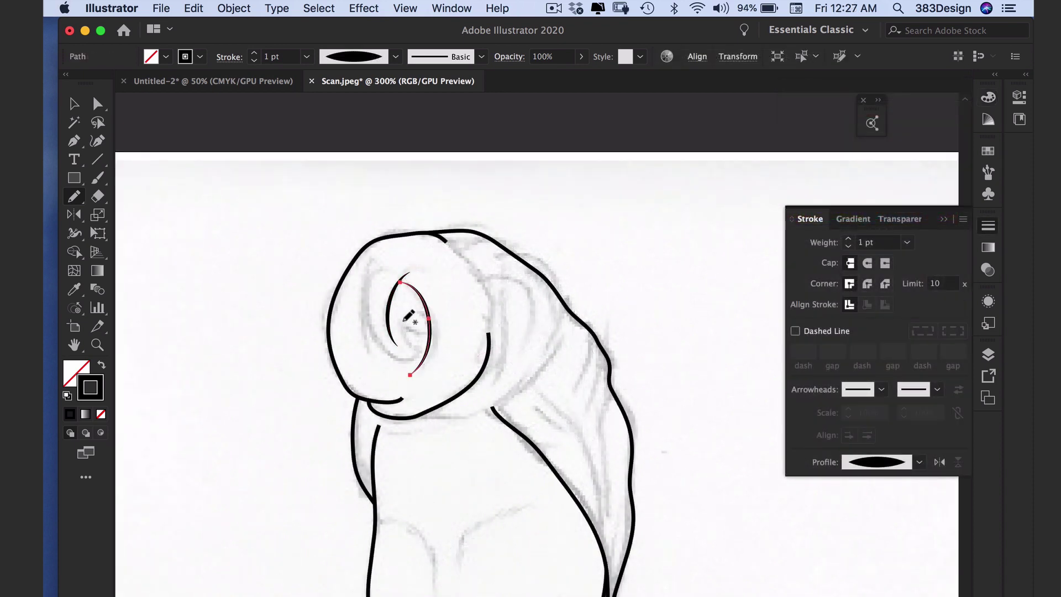
mouse_move(423, 314)
mouse_down()
mouse_move(429, 354)
mouse_move(383, 346)
mouse_up()
mouse_move(373, 301)
mouse_down()
mouse_move(407, 265)
mouse_move(375, 356)
mouse_up()
Complete the back edge of the hair roll with tapered pencil strokes following the sketch.
key(super+minus)
drag(534, 380, 504, 360)
mouse_move(444, 289)
mouse_down()
mouse_move(469, 307)
mouse_move(480, 365)
mouse_move(458, 387)
mouse_up()
drag(486, 348, 474, 376)
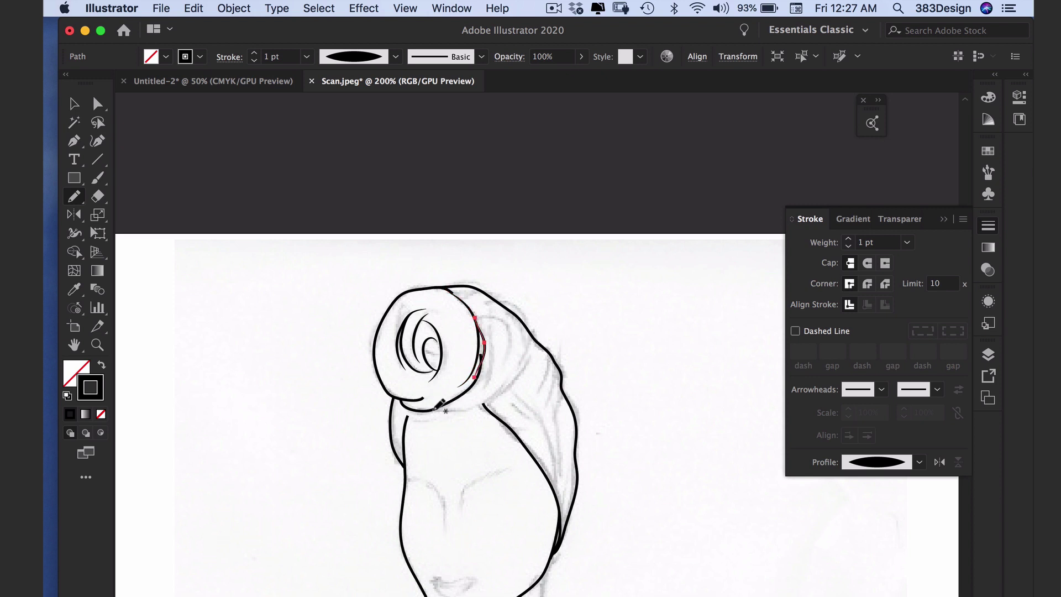
drag(490, 339, 494, 391)
Trace the inner hair strands behind the roll and down to the nape with tapered pencil strokes.
mouse_move(472, 316)
mouse_down()
mouse_move(495, 320)
mouse_move(509, 350)
mouse_up()
mouse_move(449, 291)
mouse_down()
mouse_move(501, 303)
mouse_move(486, 293)
mouse_up()
drag(531, 335, 514, 362)
key(super+z)
mouse_move(524, 325)
mouse_down()
mouse_move(514, 367)
mouse_move(543, 407)
mouse_move(561, 495)
mouse_up()
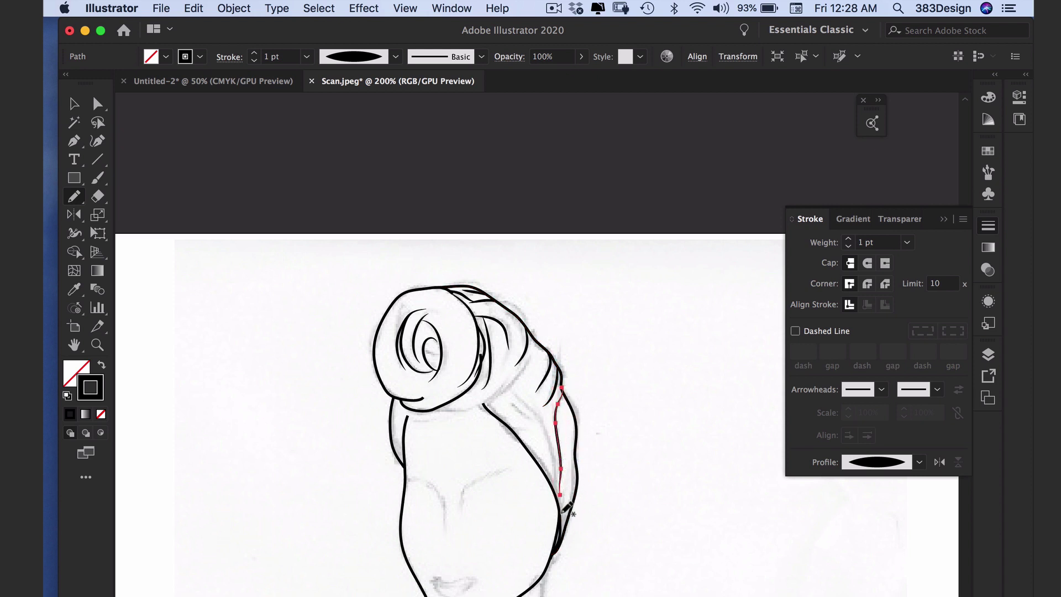
mouse_move(561, 486)
mouse_down()
mouse_move(541, 420)
mouse_move(510, 388)
mouse_up()
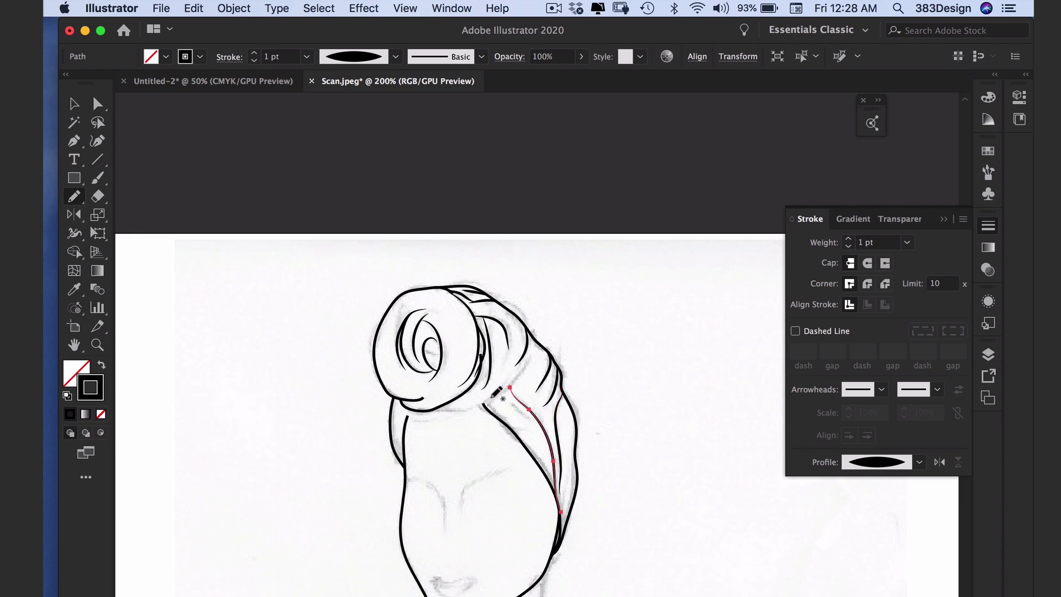
Set the stroke's width profile to the wedge shape that tapers toward one end.
super+click(773, 464)
click(856, 462)
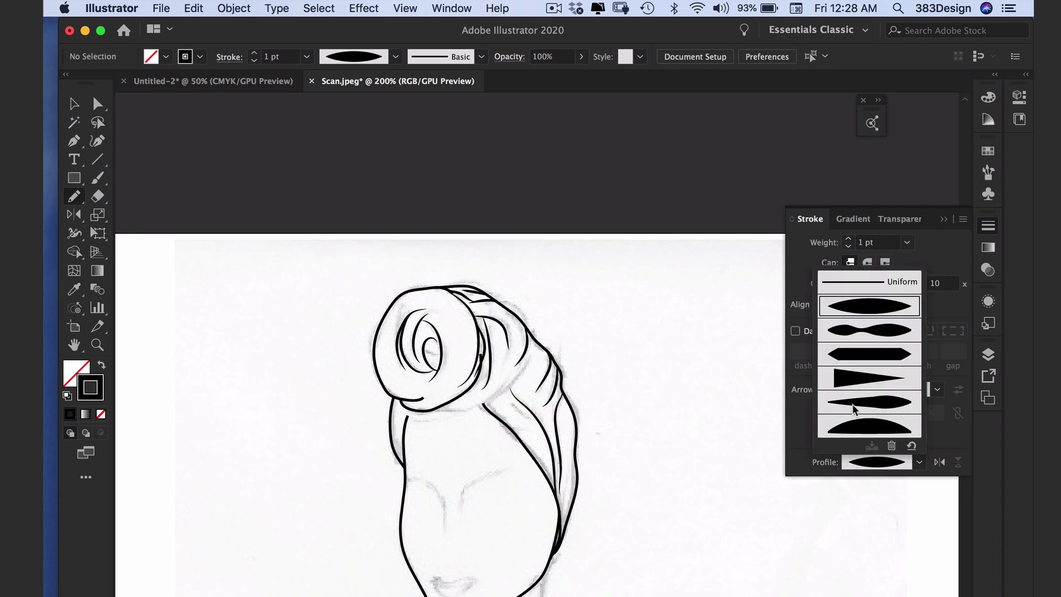
click(859, 379)
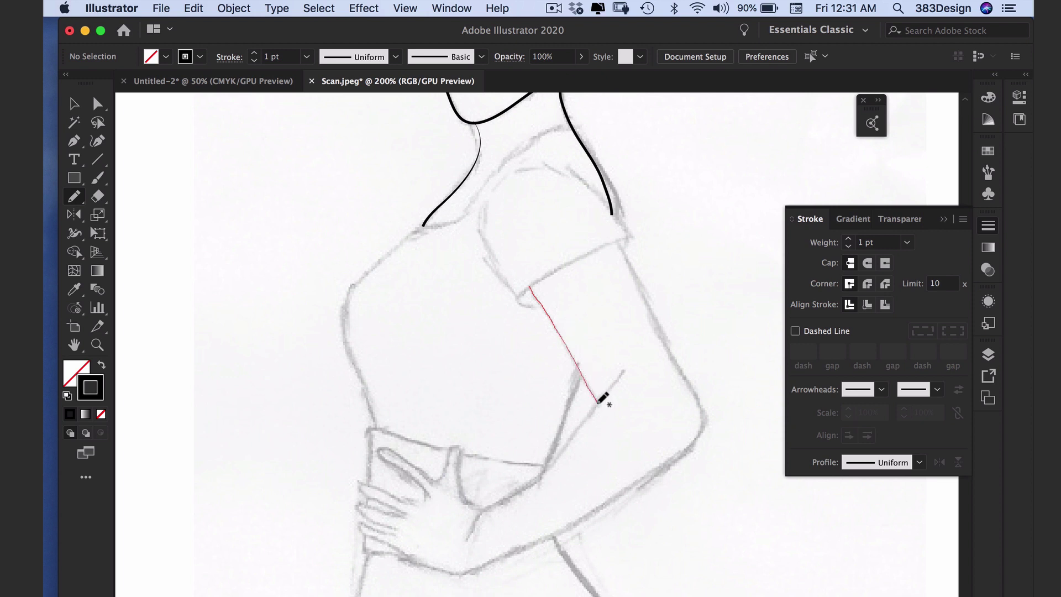
Trace the inner upper arm and the outer arm contour from the sleeve around the elbow to the hand.
drag(598, 402, 597, 403)
drag(621, 256, 622, 257)
key(super+z)
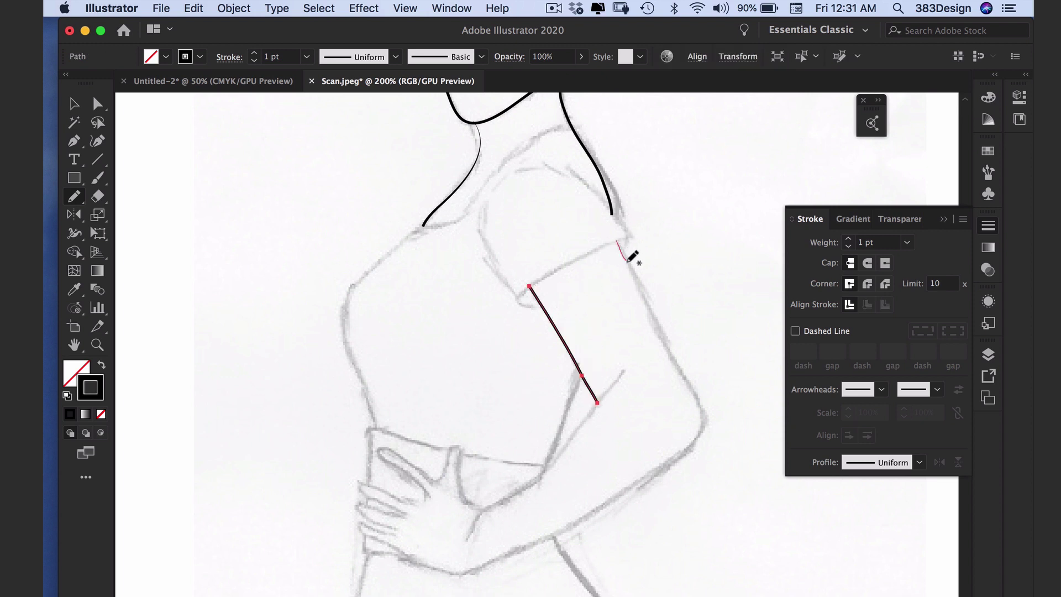
drag(681, 375, 700, 414)
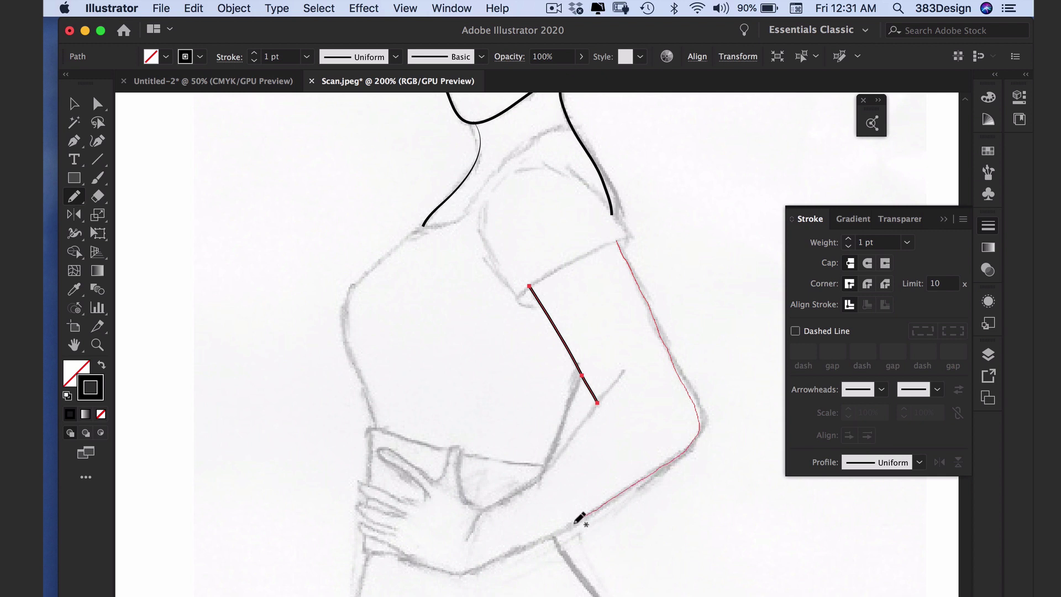
drag(536, 541, 475, 566)
drag(410, 558, 393, 552)
Remove the extra anchor points along the lower forearm contour and smooth its curve at the wrist.
super+click(471, 485)
key(p)
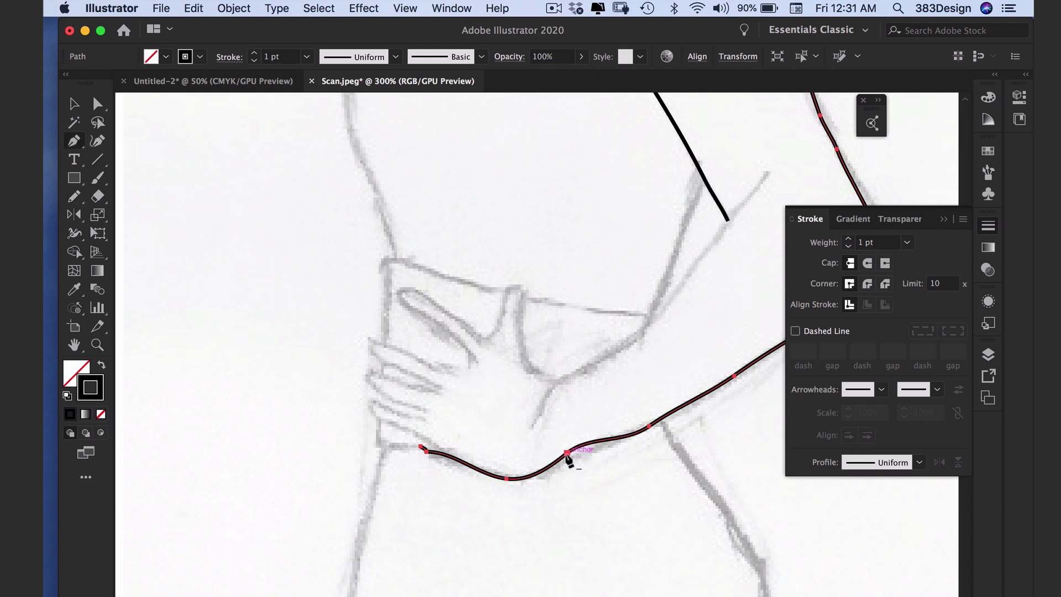
click(566, 453)
click(602, 441)
drag(602, 440, 604, 440)
click(648, 426)
super+click(535, 485)
super+click(530, 475)
super+drag(529, 482, 556, 481)
super+click(513, 433)
Delete the stray end point of the forearm contour and extend its curve toward the lowest finger.
super+click(420, 446)
key(Delete)
super+click(430, 482)
mouse_move(426, 451)
mouse_down()
mouse_move(388, 422)
mouse_move(424, 438)
mouse_up()
super+click(383, 439)
Select the forearm contour and adjust the Pencil tool's options.
click(74, 196)
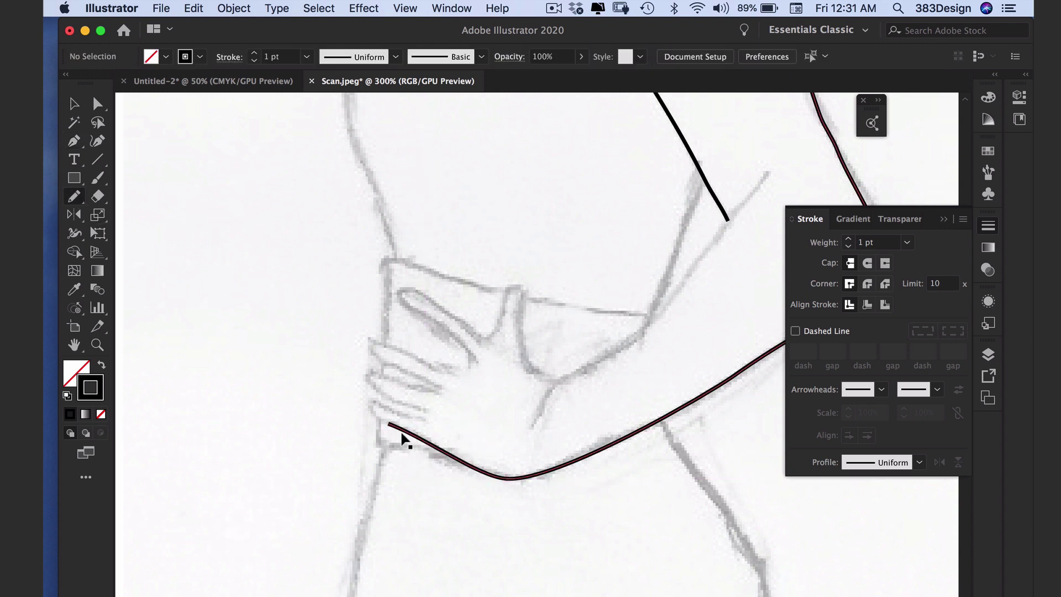
super+click(389, 426)
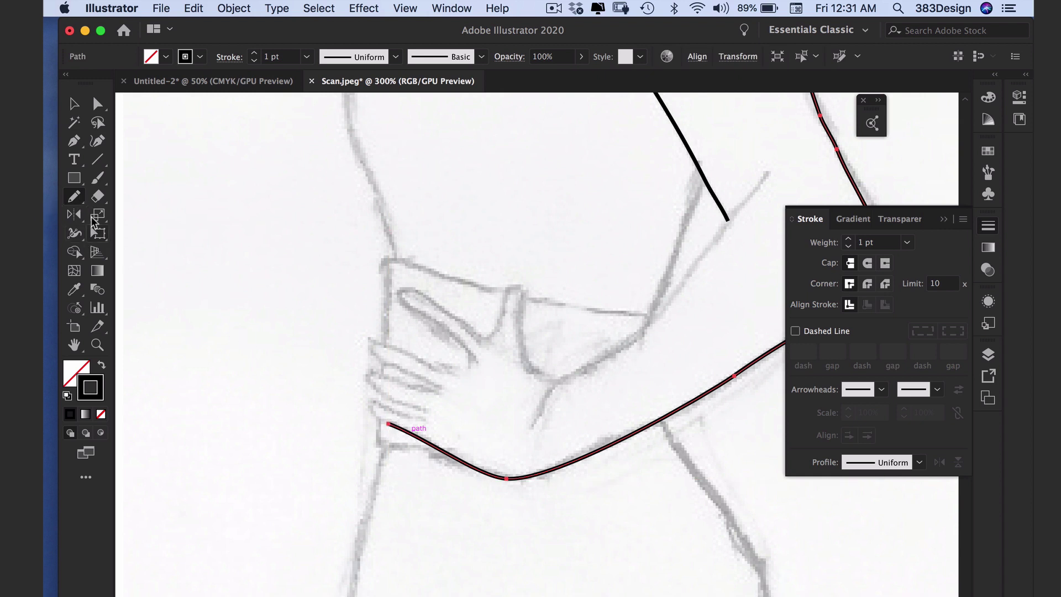
double_click(75, 196)
click(268, 284)
click(485, 356)
Trace the lower curled fingers of the hand on the hip with the Pencil tool.
mouse_move(372, 408)
mouse_down()
mouse_move(420, 419)
mouse_move(421, 409)
mouse_move(390, 401)
mouse_move(418, 409)
mouse_up()
key(super+z)
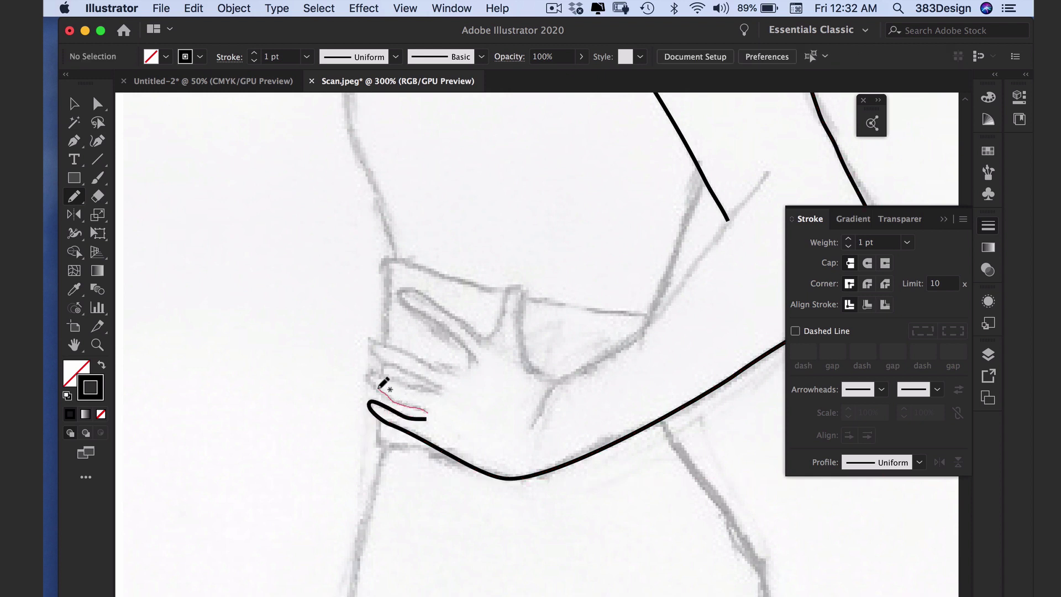
drag(432, 394, 445, 393)
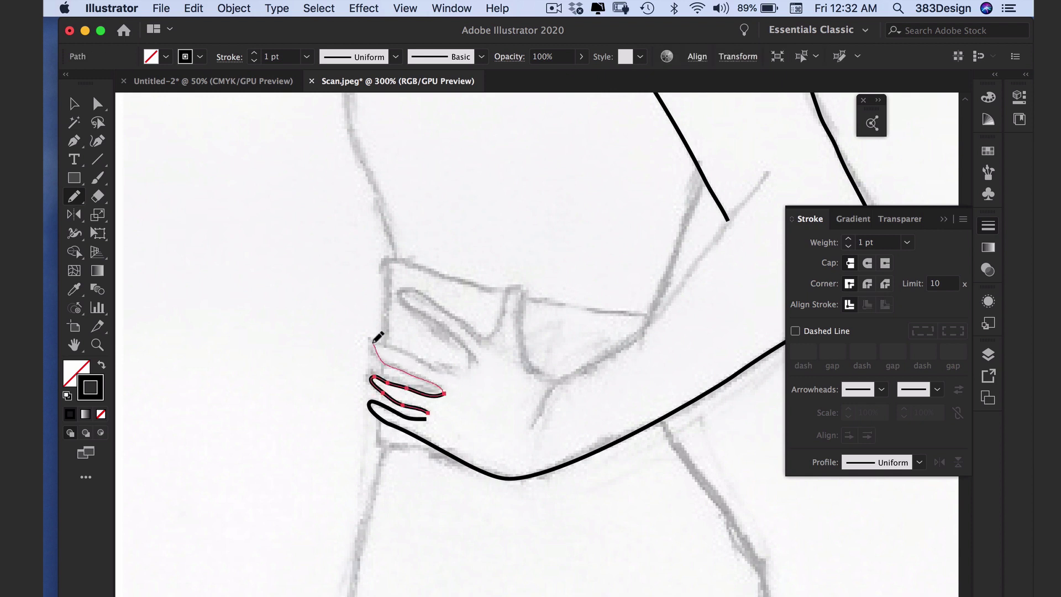
drag(450, 363, 471, 363)
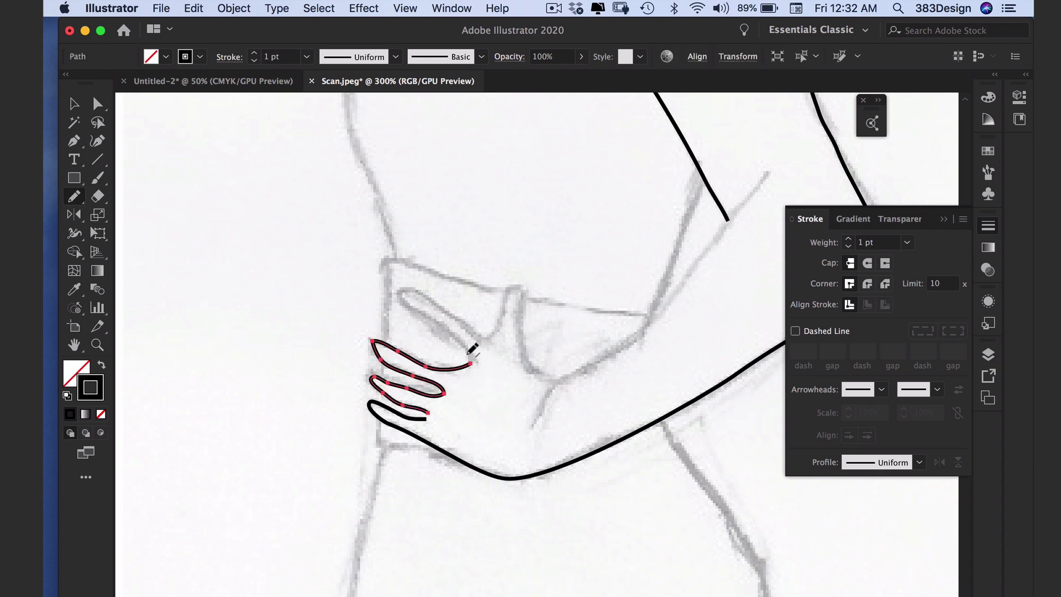
Reshape the tip of the uppermost traced finger by moving its anchor point.
key(a)
click(381, 343)
drag(381, 341, 381, 361)
drag(347, 319, 526, 396)
drag(290, 378, 242, 301)
click(575, 444)
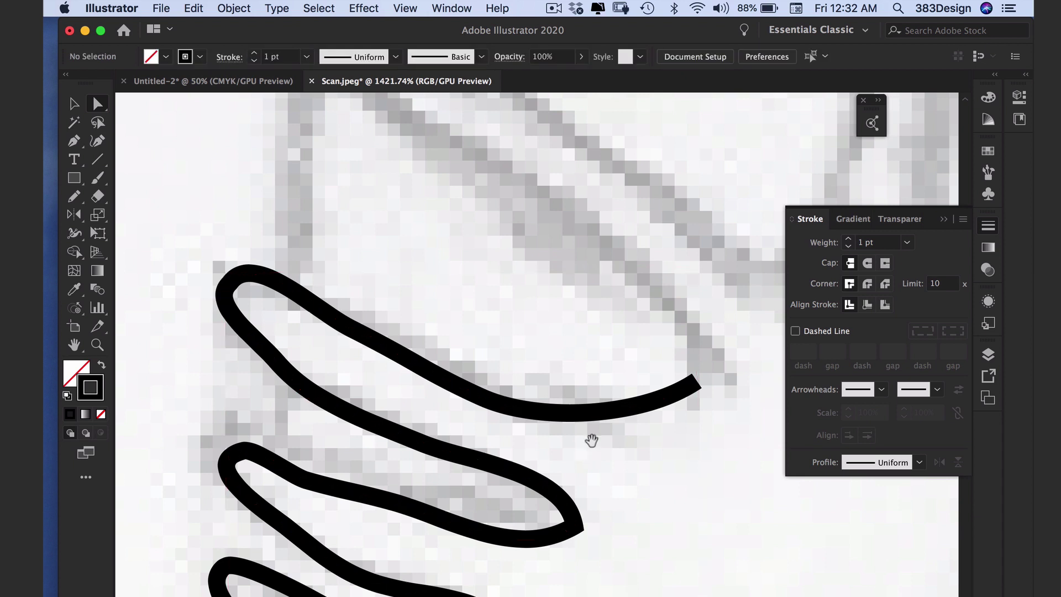
Round the bend between the traced fingers and curve the open end of the uppermost finger's line.
scroll(511, 440, down, 3)
click(499, 429)
drag(513, 405, 514, 406)
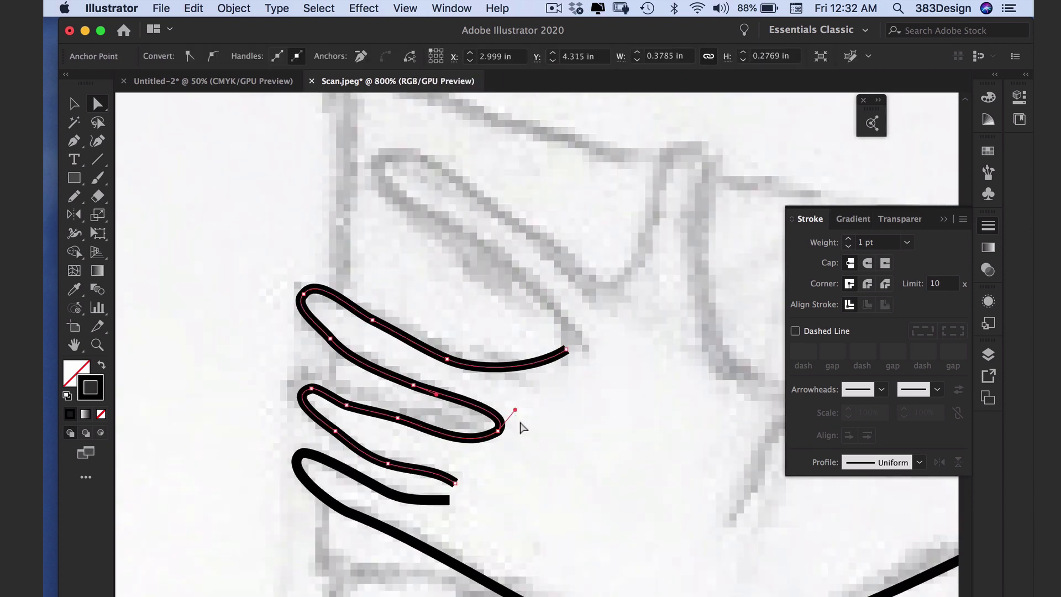
click(529, 438)
mouse_move(566, 368)
mouse_down()
mouse_move(520, 454)
mouse_move(507, 453)
mouse_move(530, 432)
mouse_up()
click(520, 435)
click(531, 397)
Trace the index finger and thumb as one pencil line, continuing from the finger's open end to the wrist.
click(74, 199)
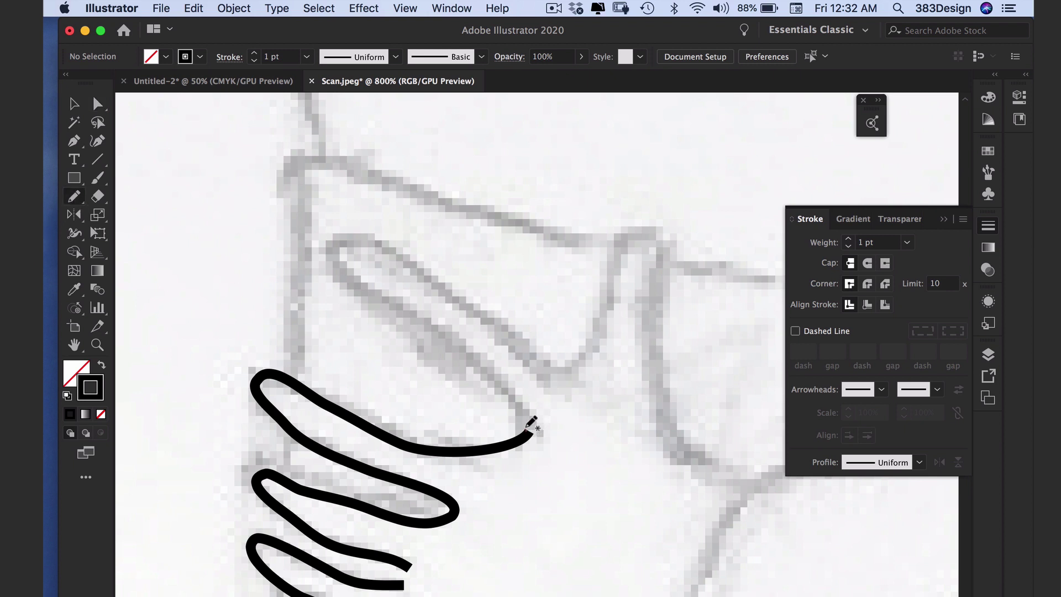
drag(428, 345, 387, 310)
drag(410, 262, 530, 352)
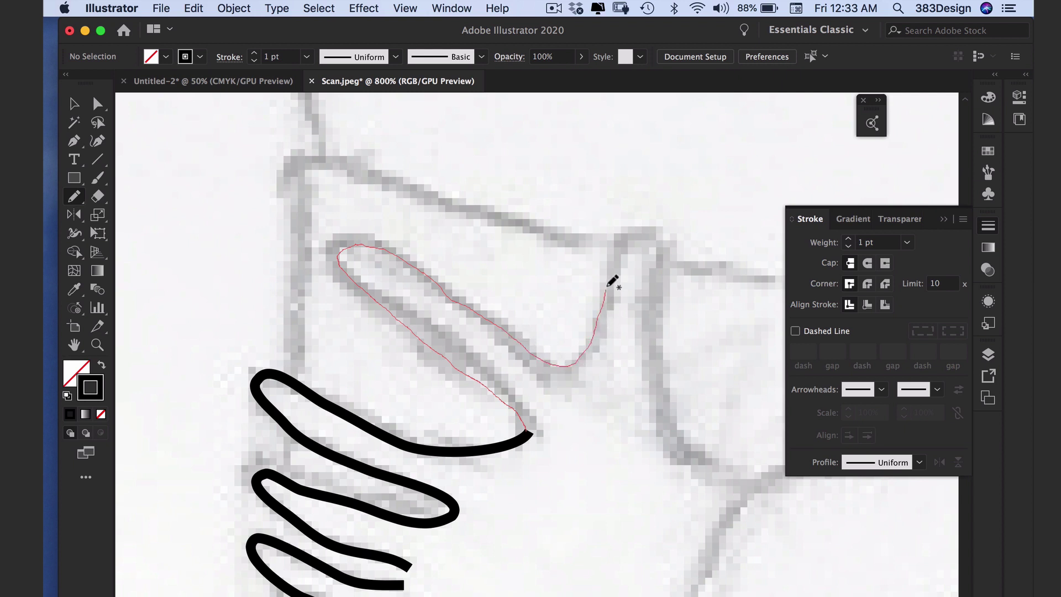
drag(663, 250, 657, 328)
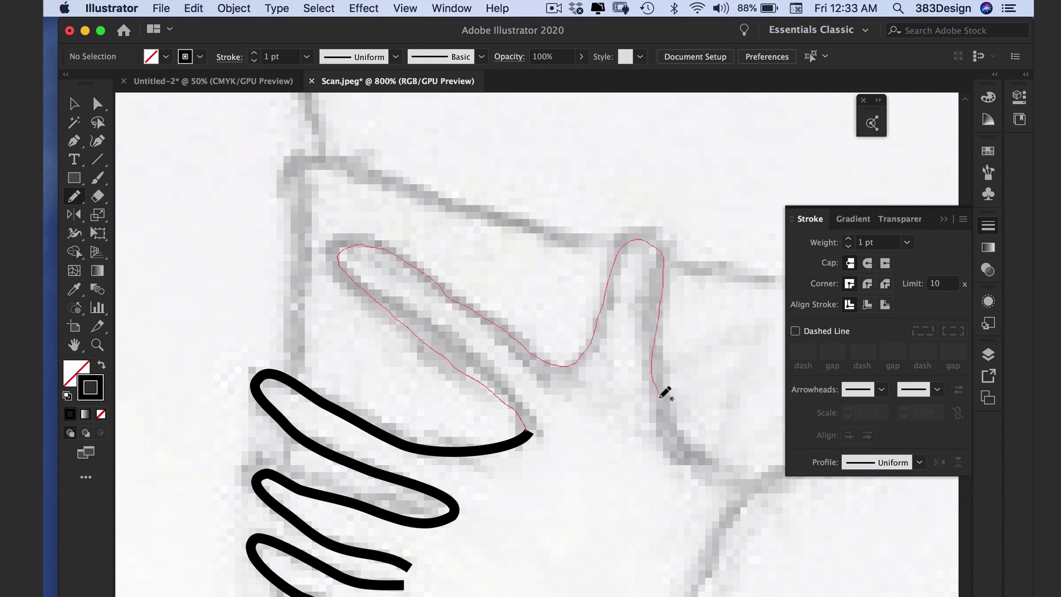
drag(691, 441, 762, 470)
alt+super+click(663, 362)
alt+super+click(635, 372)
alt+super+click(594, 384)
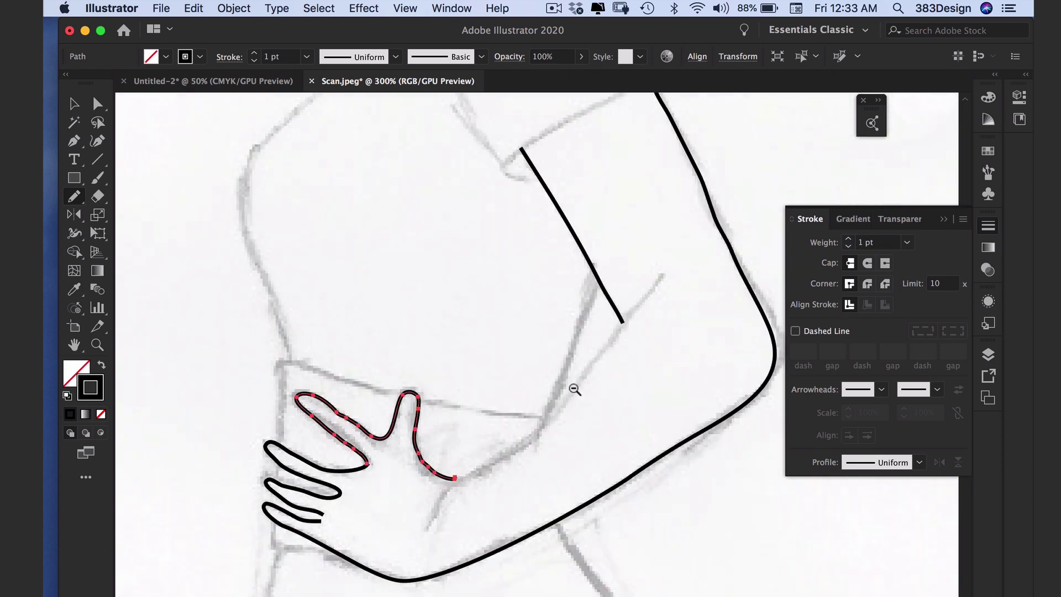
Smooth the wobbly index finger and thumb line with the Smooth tool and refine the thumb's curve.
click(74, 196)
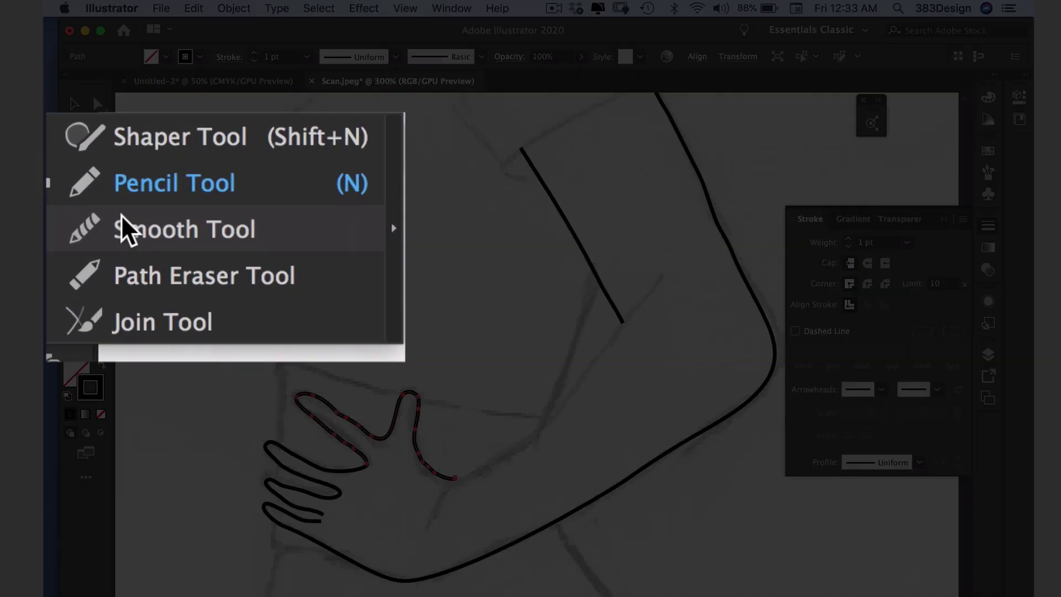
drag(121, 214, 142, 244)
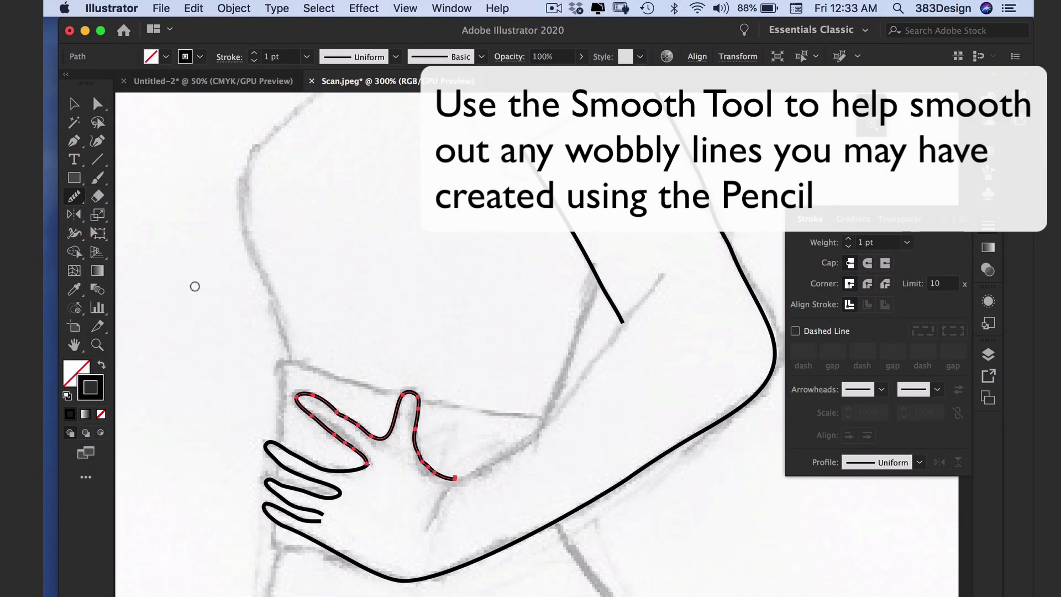
mouse_move(414, 431)
mouse_down()
mouse_move(324, 426)
mouse_move(356, 452)
mouse_up()
super+click(451, 417)
super+click(418, 423)
drag(417, 425, 414, 418)
super+click(449, 389)
Draw the wrist crease and inner forearm as one curved path with the Pen tool.
click(73, 143)
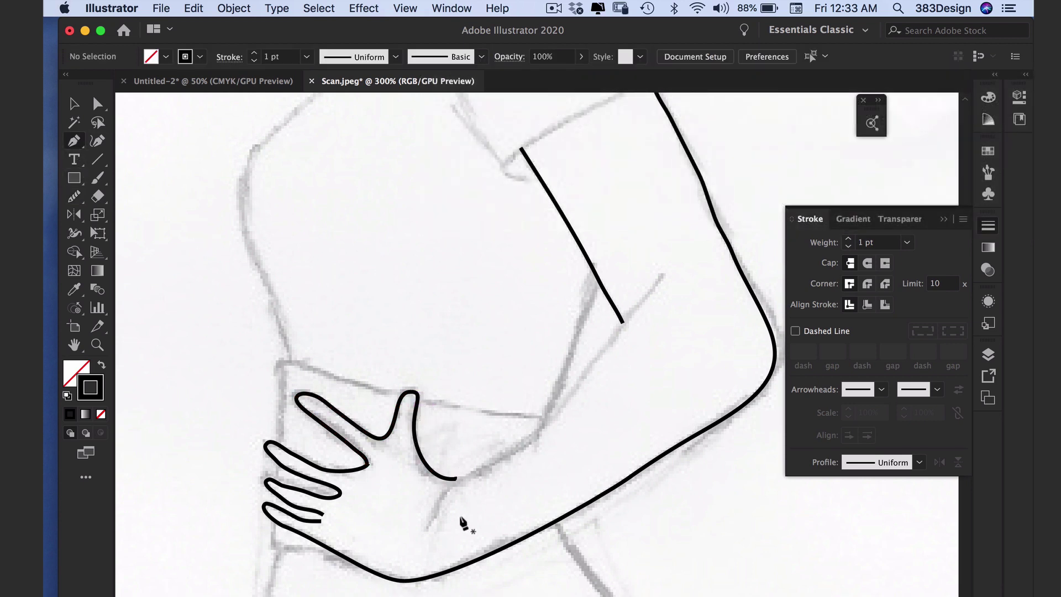
drag(71, 199, 111, 215)
click(69, 142)
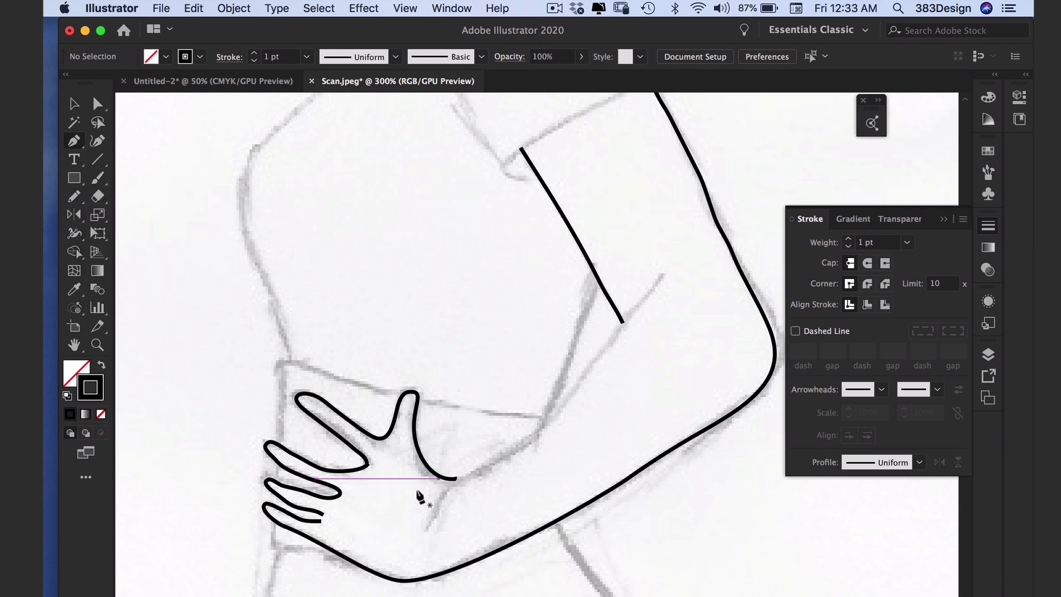
click(421, 533)
drag(468, 473, 499, 458)
drag(556, 411, 589, 376)
drag(663, 274, 679, 261)
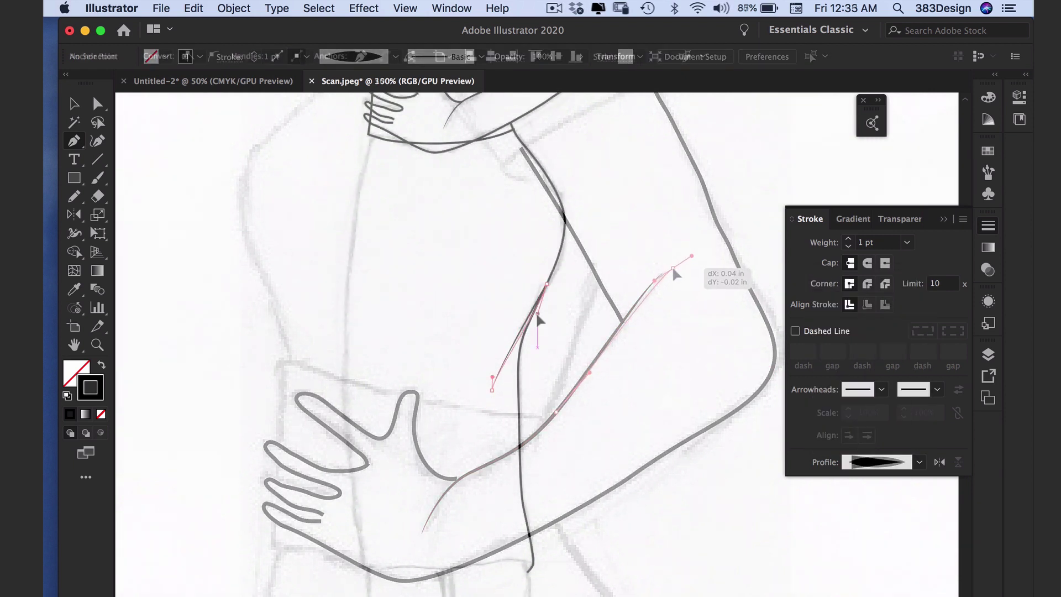
Shape the tapered fold line below the hip at the back of the skirt.
click(531, 323)
drag(530, 322, 525, 367)
drag(526, 367, 501, 379)
super+click(569, 337)
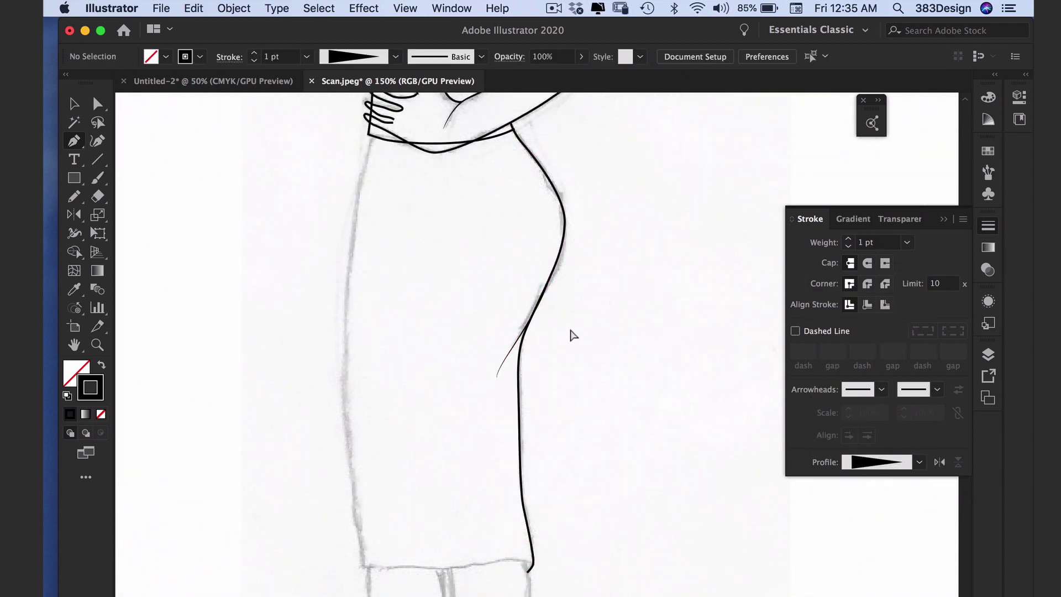
Try to paste a copy of the skirt's back contour in front and shift its hip anchor point inward.
super+click(564, 224)
super+click(574, 243)
super+click(565, 223)
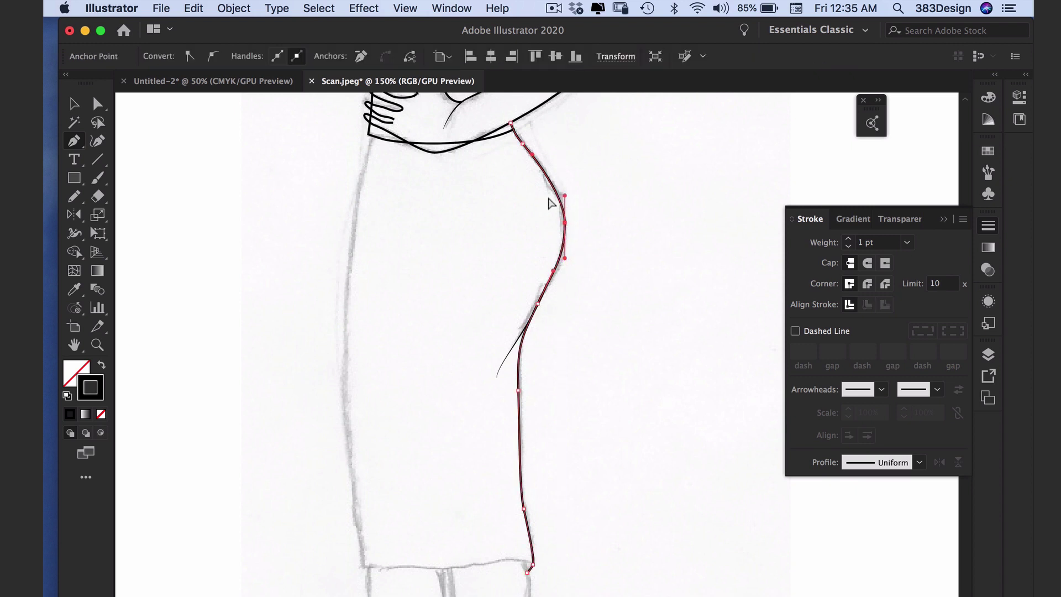
key(super+c)
key(super+f)
drag(564, 224, 556, 227)
key(super+z)
key(super+z)
super+click(573, 230)
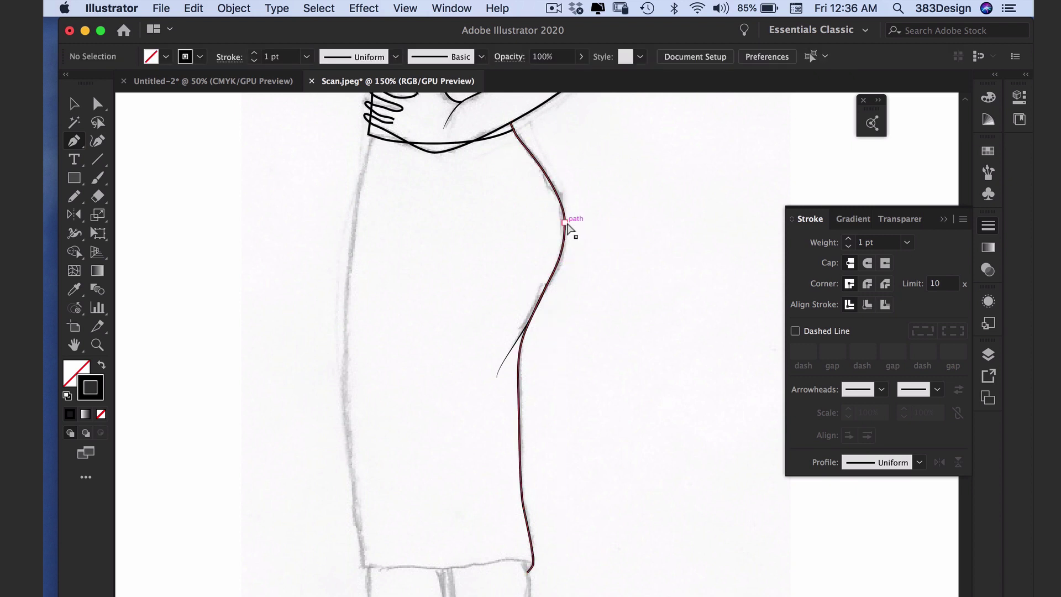
Duplicate the skirt's back contour in place and pull the copy's hip anchor slightly inward.
super+click(564, 223)
shift+super+click(523, 144)
key(super+c)
key(super+f)
drag(564, 223, 558, 224)
super+click(570, 124)
Cut the inner contour at the waistband with the Scissors tool, delete the protruding stub, reposition the cut end and thin the stroke.
drag(488, 109, 553, 164)
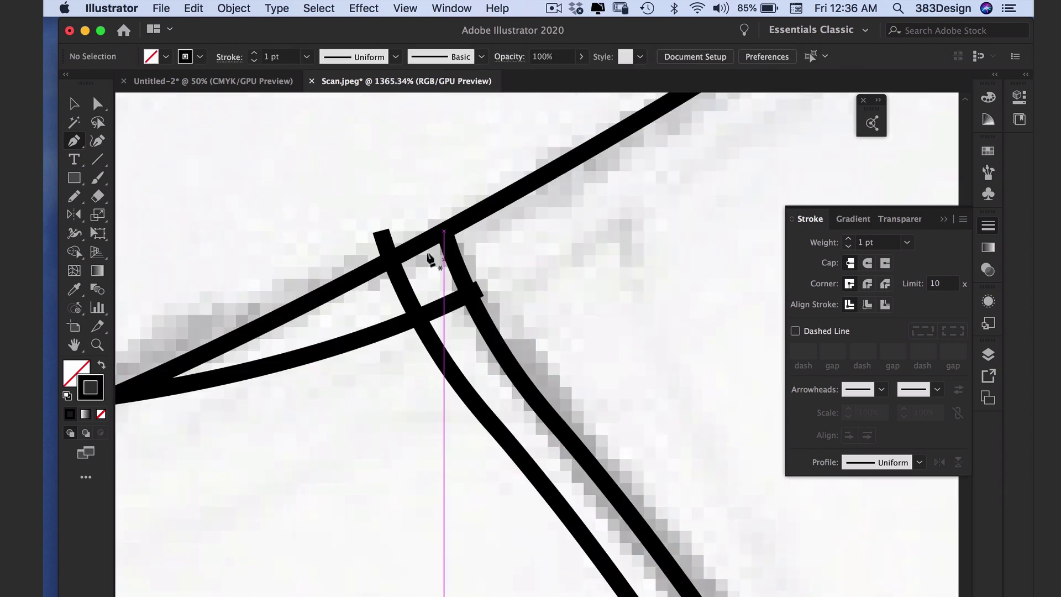
super+click(381, 233)
key(c)
click(417, 316)
click(413, 316)
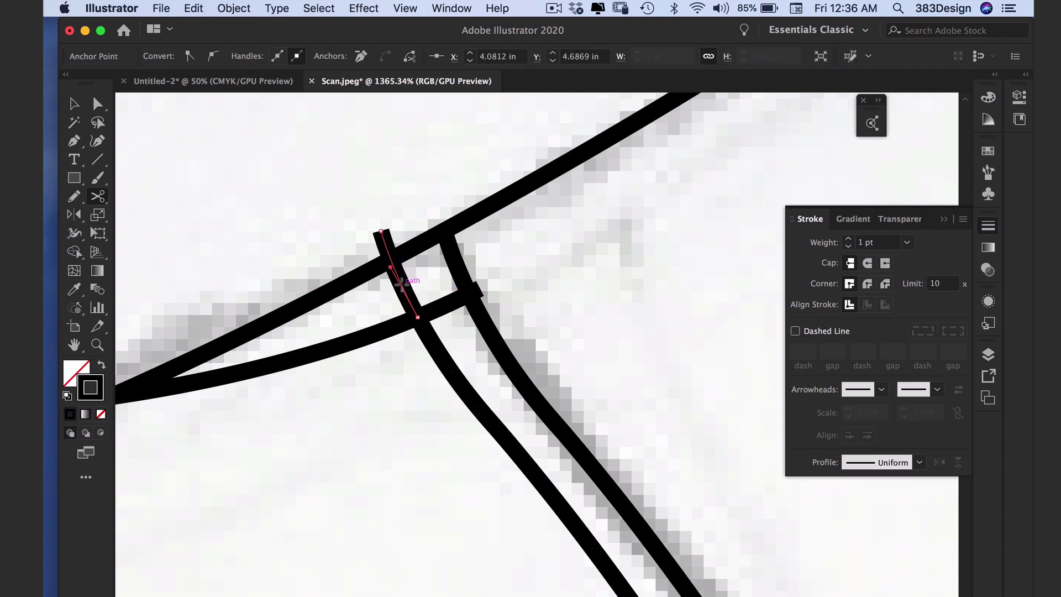
key(Delete)
super+click(423, 330)
mouse_move(417, 317)
mouse_down()
mouse_move(450, 316)
mouse_move(440, 307)
mouse_up()
click(907, 242)
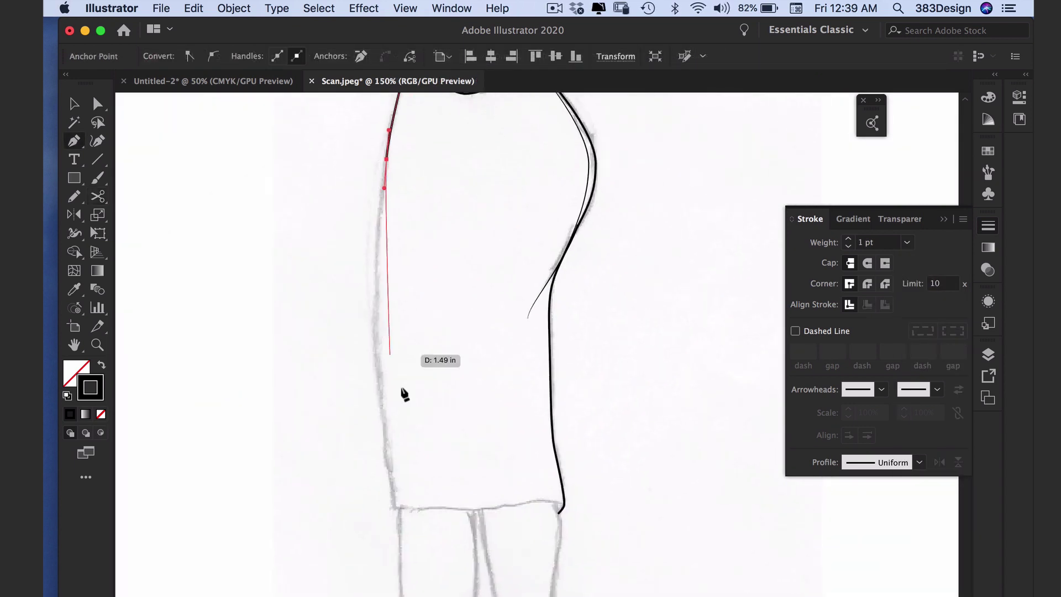
Continue the skirt's front edge down to the hem and trace the gently curved hemline with the Pen tool.
drag(395, 506, 367, 271)
click(417, 509)
click(436, 510)
click(454, 511)
drag(495, 510, 541, 498)
Nudge the hemline's anchor points slightly upward to refine its curve.
super+click(496, 511)
key(Up)
key(Up)
super+click(424, 523)
super+click(436, 510)
key(Up)
key(Up)
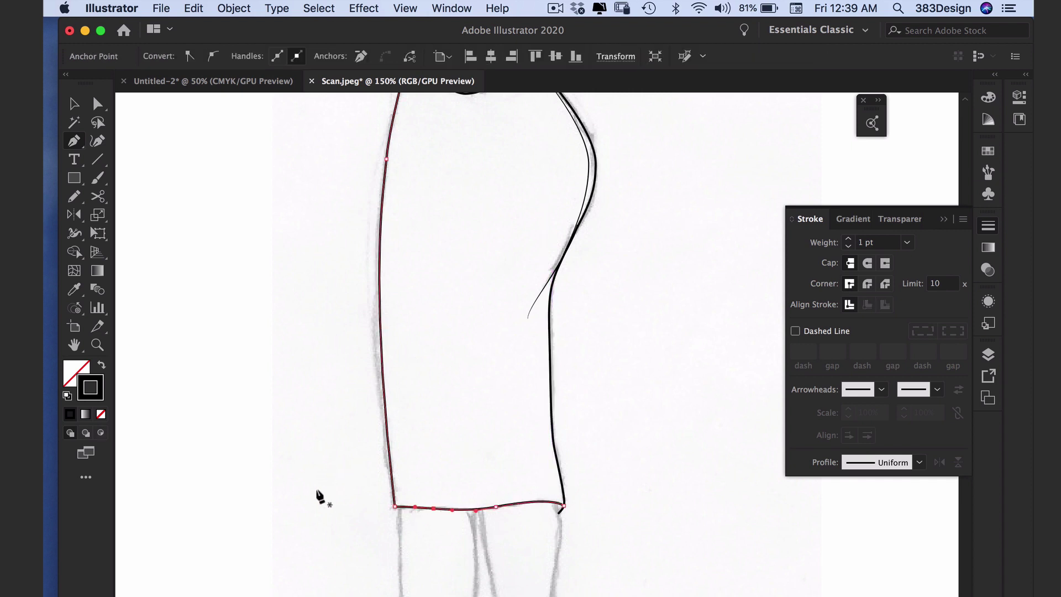
Trace the front outline of the forward leg from the skirt hem down to the foot with the Pen tool.
super+click(597, 375)
drag(594, 581, 576, 340)
alt+super+click(571, 362)
alt+super+click(580, 303)
drag(580, 301, 568, 409)
super+click(503, 307)
super+click(520, 342)
super+click(523, 395)
super+click(520, 451)
drag(414, 427, 486, 315)
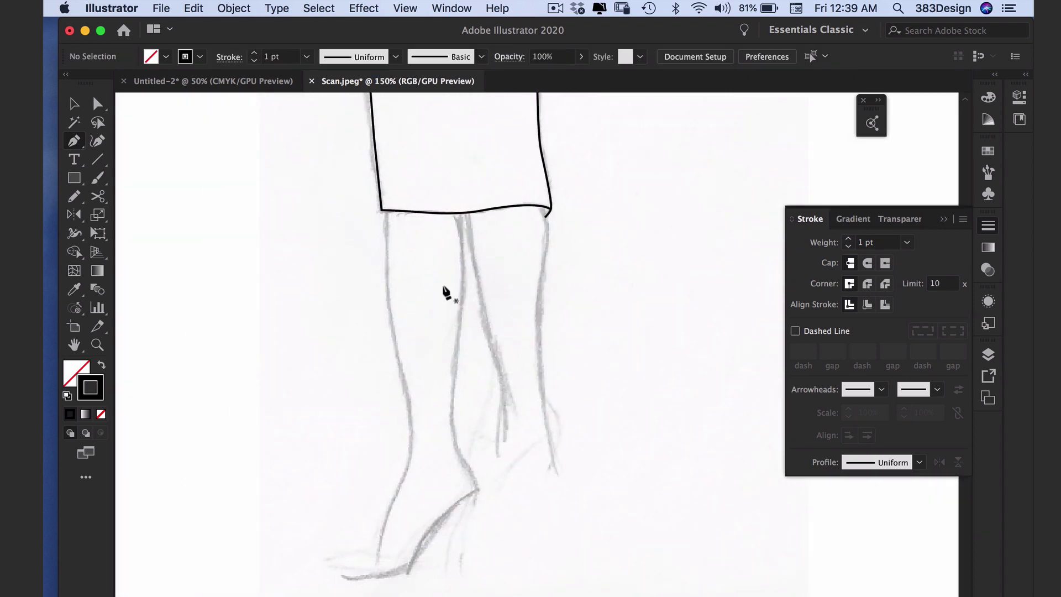
click(385, 212)
key(super+z)
click(391, 210)
click(391, 303)
click(401, 351)
click(414, 409)
click(413, 439)
click(410, 468)
drag(396, 494, 393, 509)
drag(379, 560, 378, 591)
key(Escape)
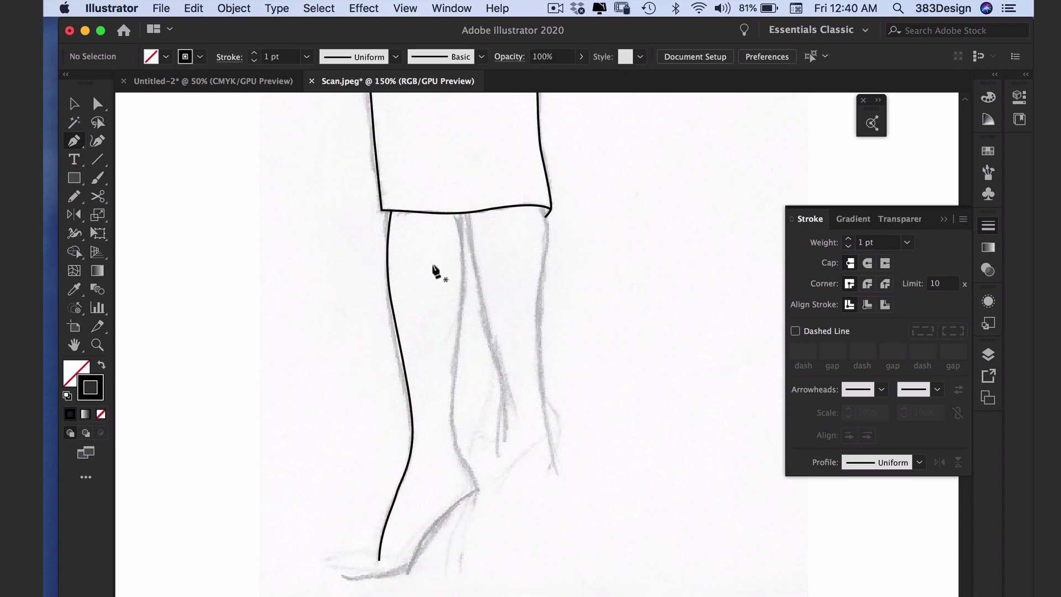
Trace the back outline of the forward leg from the hem over the calf to the heel with the Pen tool.
click(459, 213)
drag(463, 296, 456, 343)
drag(453, 429, 475, 505)
click(476, 488)
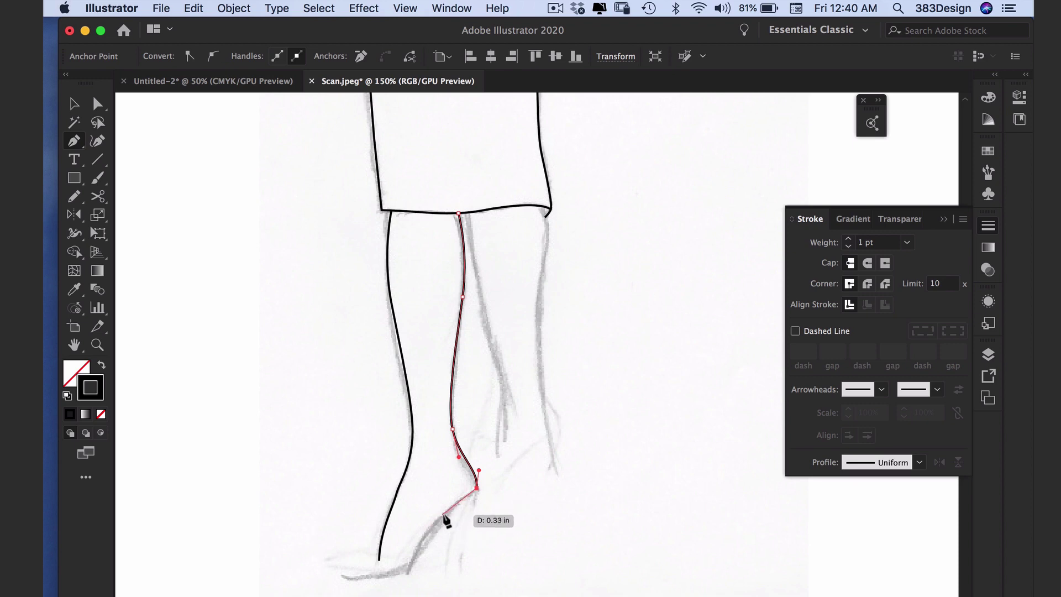
key(Escape)
super+click(486, 526)
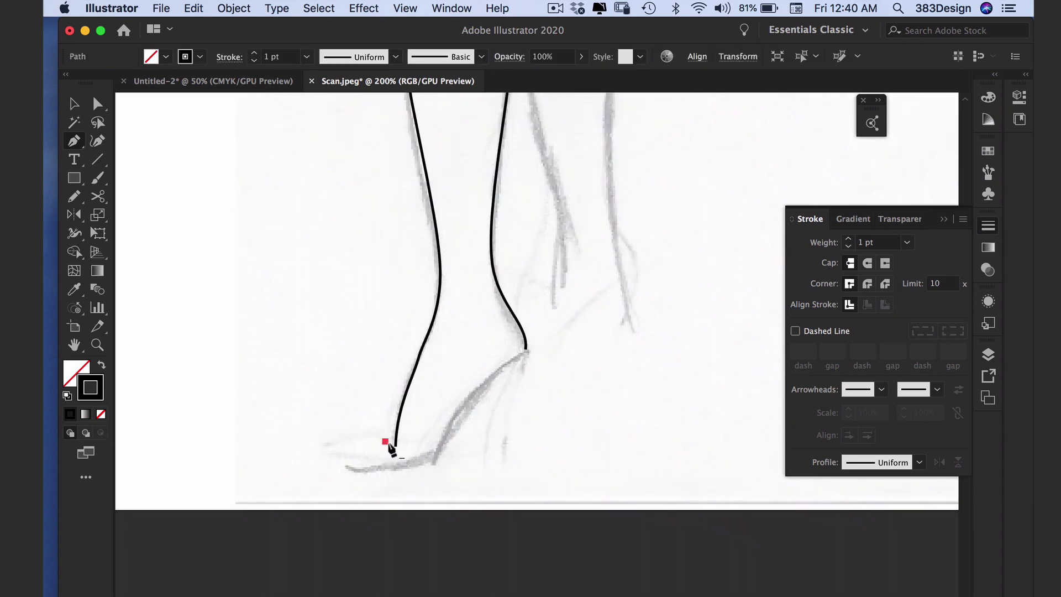
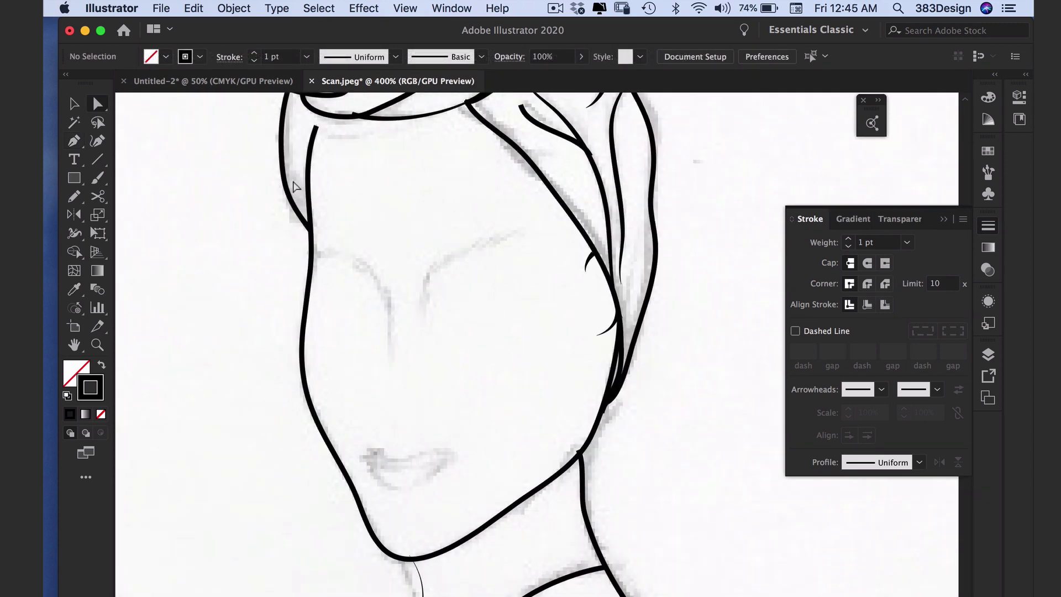
Draw the line between the lips with the Pencil tool and give it a width profile tapered at both ends.
click(80, 146)
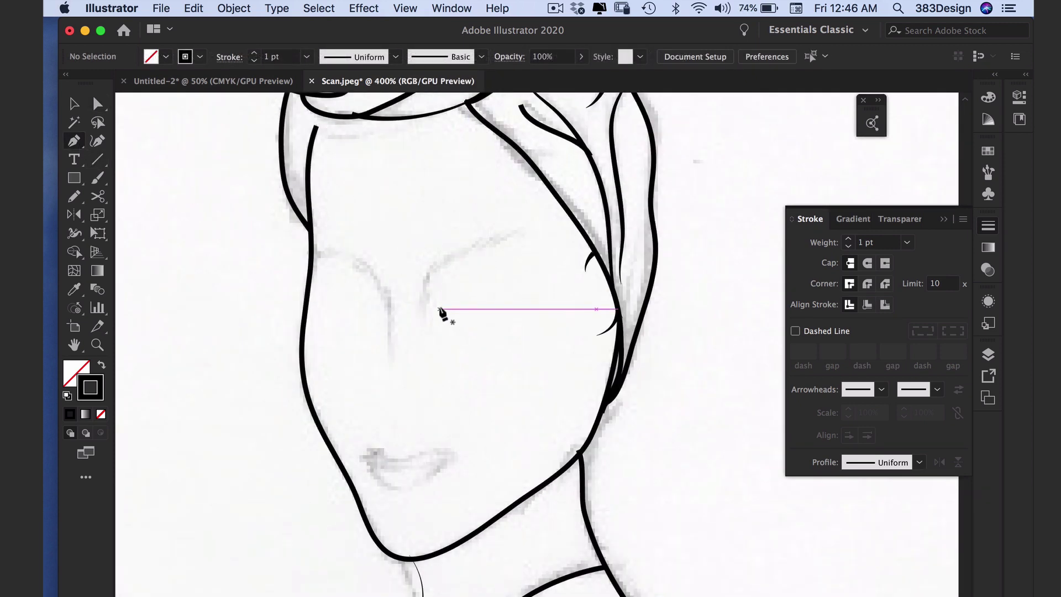
click(75, 107)
key(super+equal)
drag(476, 412, 481, 363)
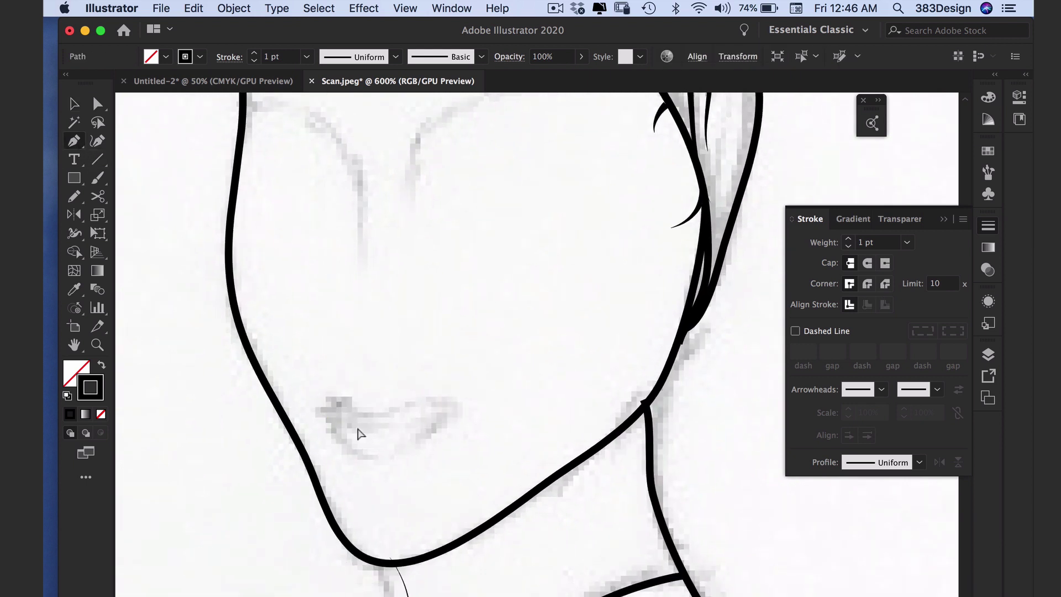
key(n)
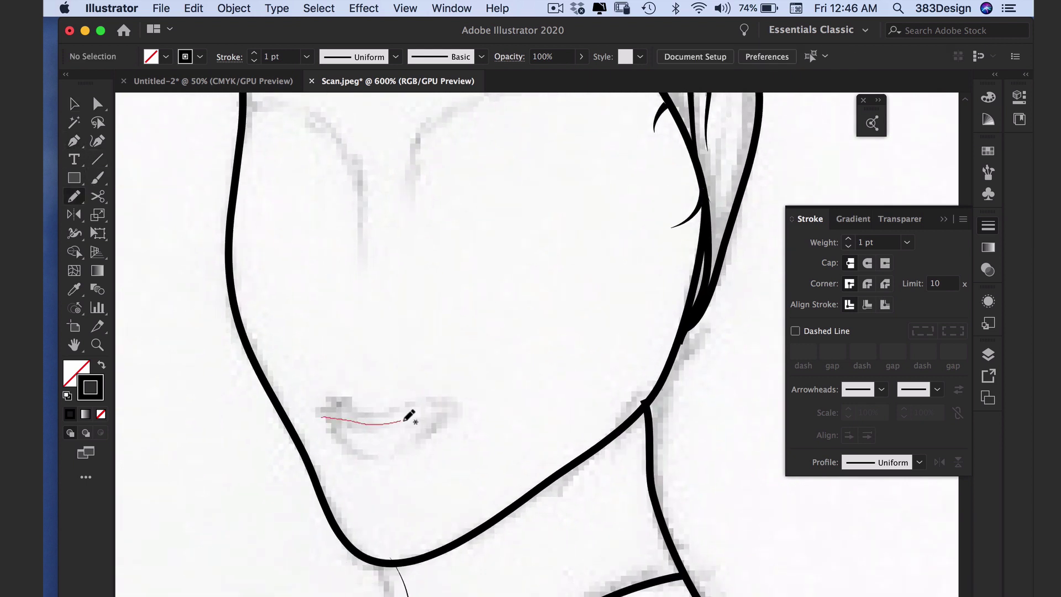
drag(407, 415, 463, 412)
click(877, 462)
click(859, 310)
key(super+shift+a)
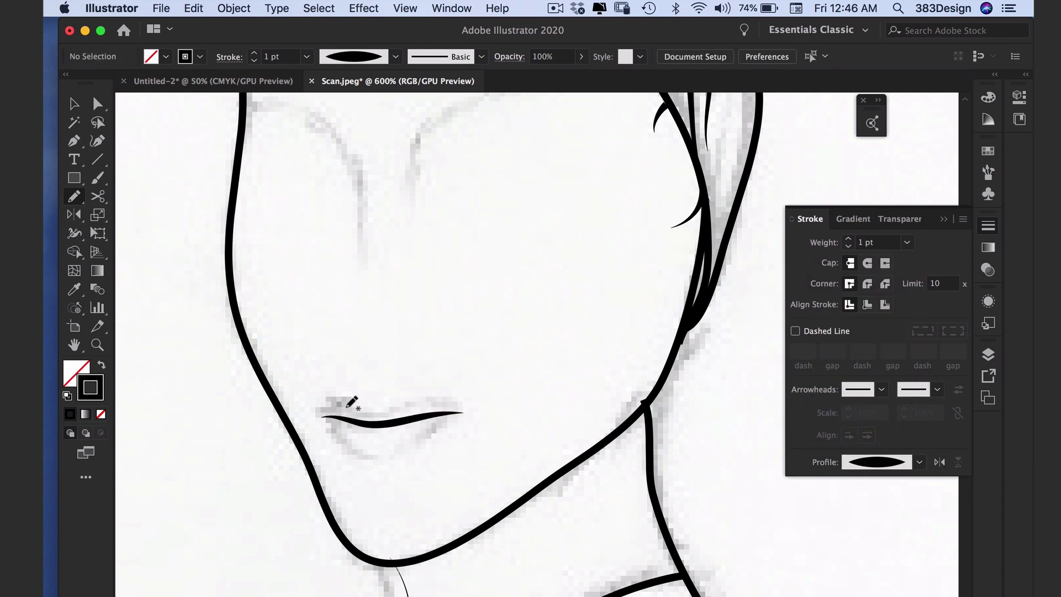
Draw the upper lip's outline in two tapered Pencil strokes and join them into one path.
drag(336, 408, 319, 415)
drag(460, 410, 486, 409)
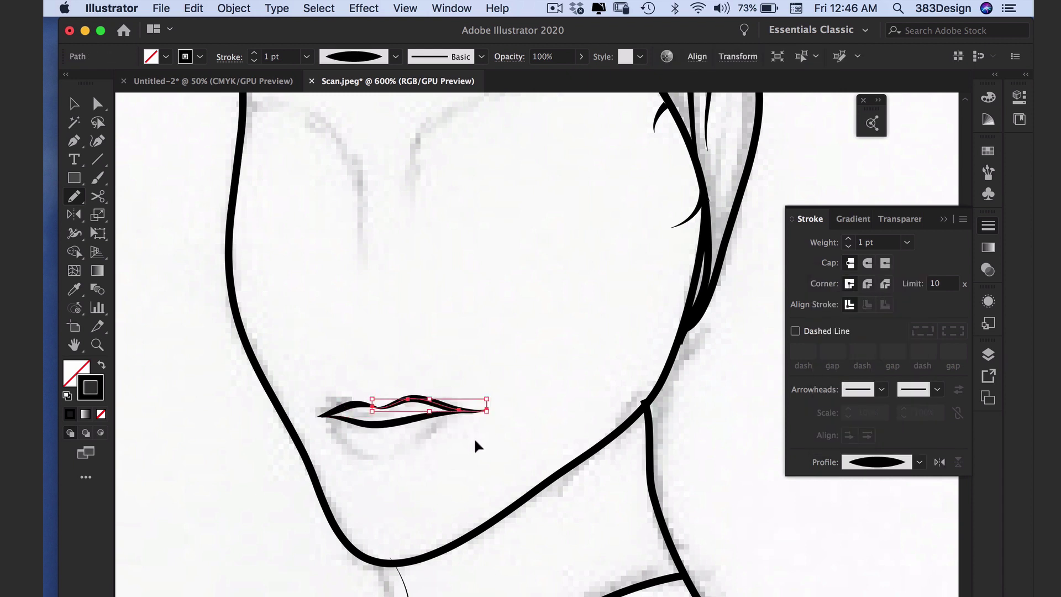
key(super+j)
key(Return)
key(a)
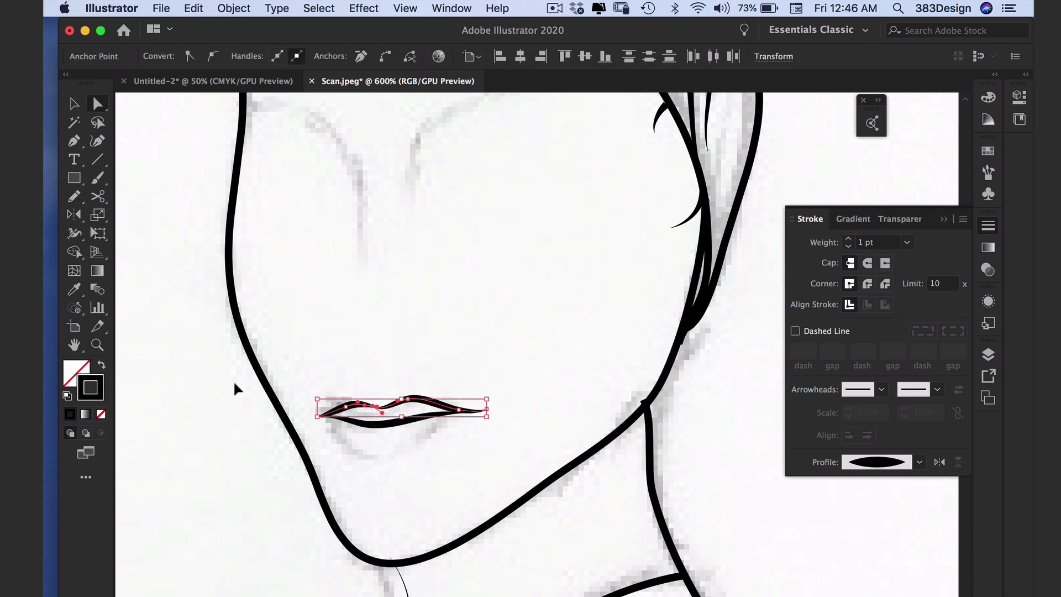
Rework the line between the lips with the Pencil tool, starting from the mouth corner.
key(super+shift+a)
key(n)
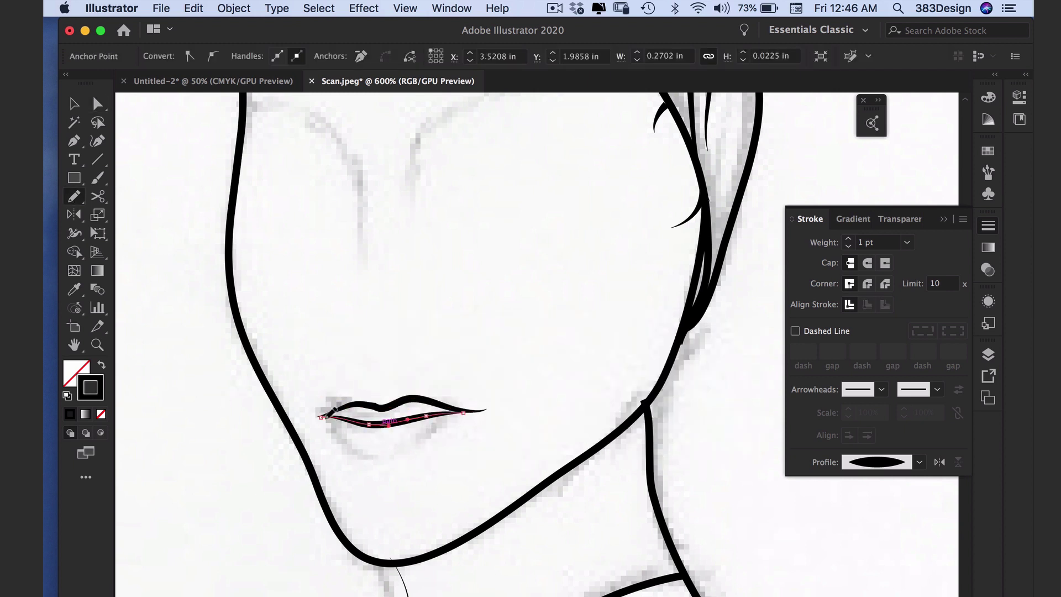
drag(463, 412, 531, 473)
alt+super+click(464, 372)
super+click(486, 363)
mouse_move(488, 362)
mouse_down()
mouse_move(456, 335)
mouse_move(416, 324)
mouse_up()
super+click(519, 334)
drag(296, 365, 287, 365)
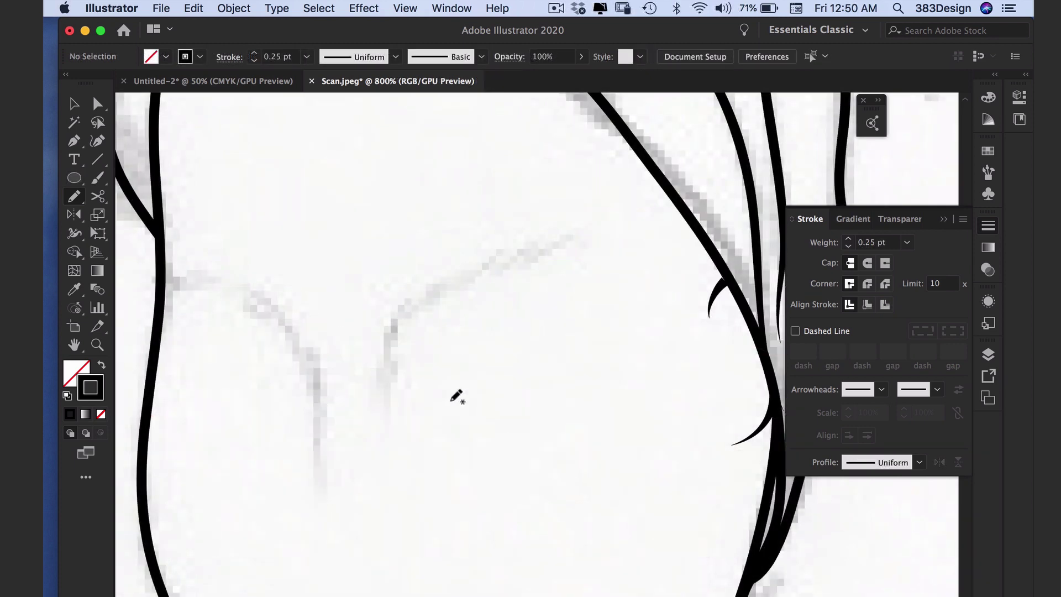
Draw the lower eyelid as a 0.25 pt Pencil stroke and apply a width profile tapered at both ends.
drag(450, 399, 475, 402)
drag(543, 409, 621, 390)
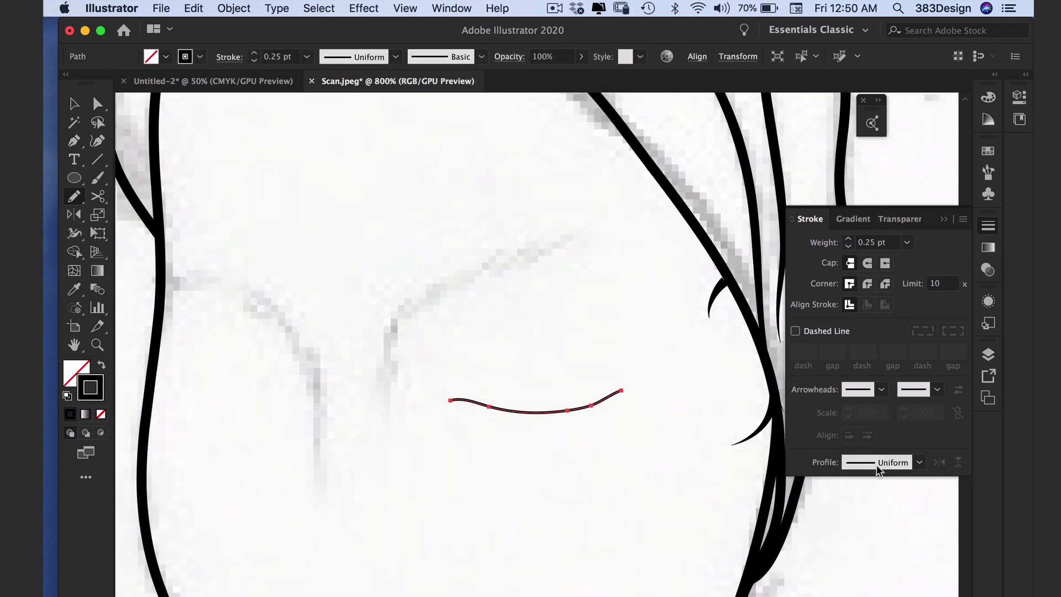
click(879, 466)
click(870, 299)
super+click(666, 423)
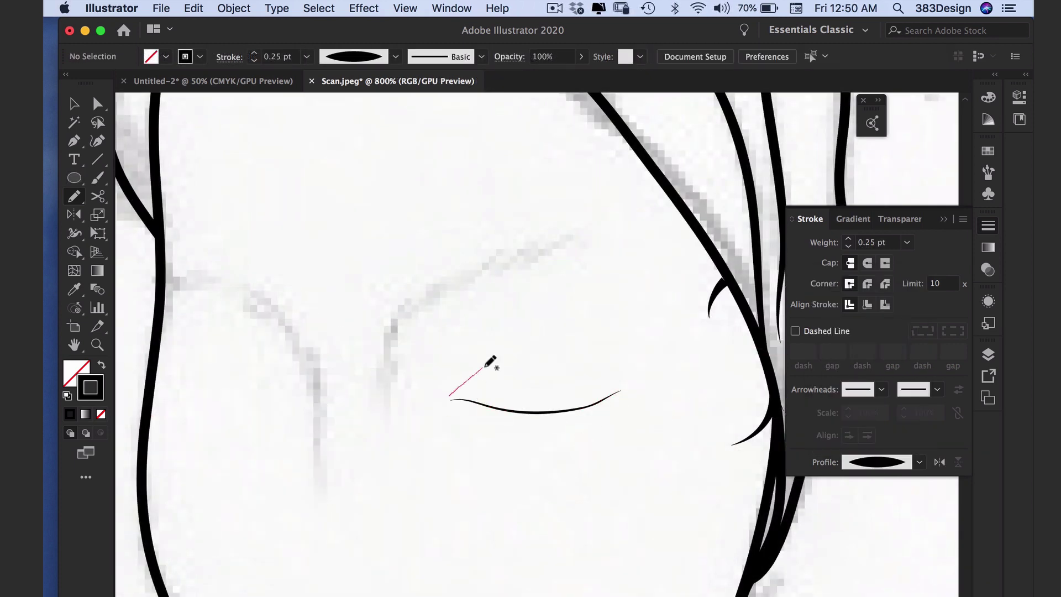
Draw the arched upper eyelid with the Pencil tool and lower its crown and outer-end anchors to smooth the curve.
mouse_move(551, 337)
mouse_down()
mouse_move(617, 337)
mouse_move(633, 351)
mouse_up()
super+click(630, 371)
key(a)
drag(620, 351, 616, 344)
click(576, 334)
shift+click(549, 337)
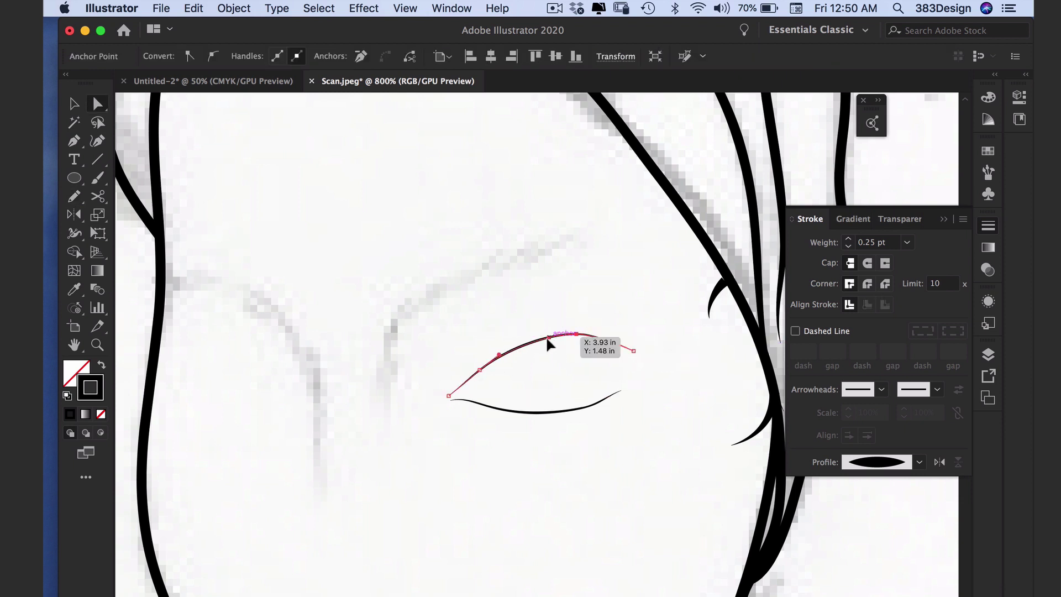
drag(549, 338, 541, 344)
click(639, 371)
drag(633, 351, 630, 358)
click(648, 363)
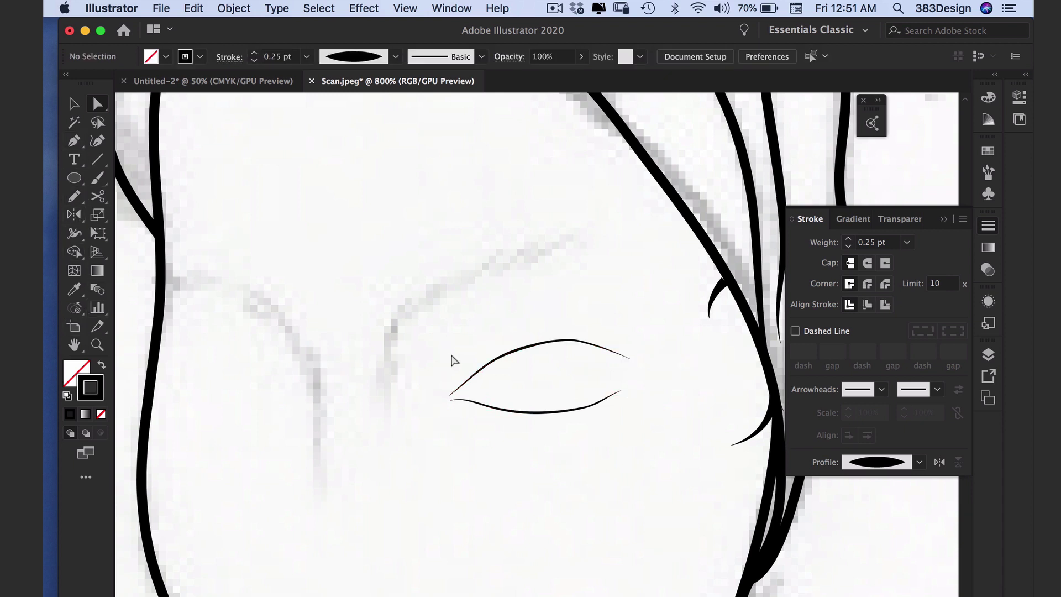
Draw the curved eyelid crease above the eye with the Pen tool, refine its arch and set its stroke to 0.5 pt.
click(75, 142)
drag(460, 356, 577, 302)
drag(636, 331, 654, 353)
drag(577, 302, 586, 301)
super+click(600, 288)
super+click(603, 311)
click(849, 239)
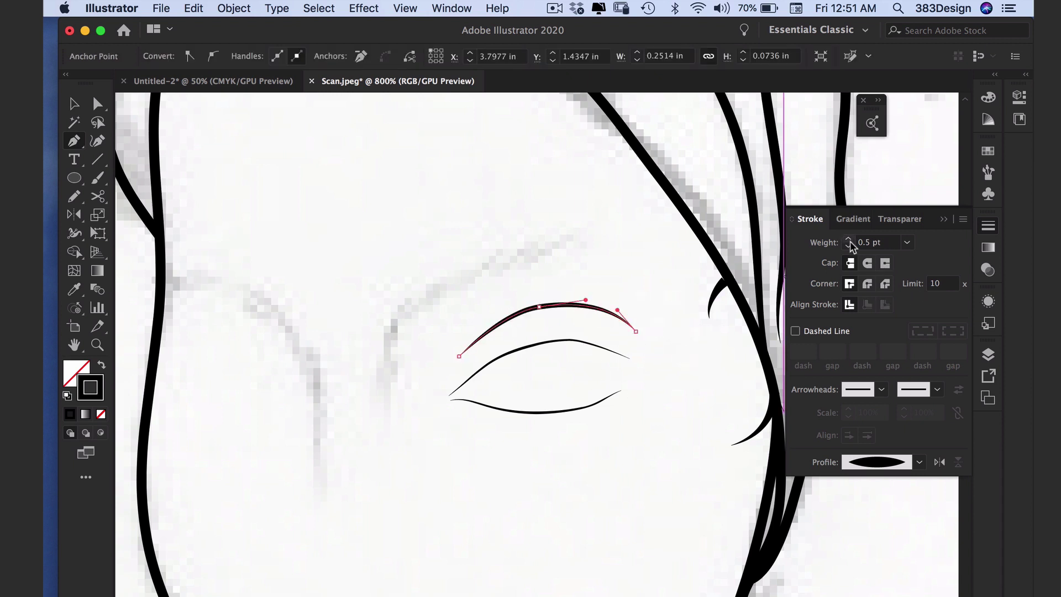
Draw a circular iris between the eyelids, thin its outline and add a solid black pupil at its centre.
super+click(660, 380)
drag(555, 380, 568, 364)
mouse_move(568, 365)
mouse_down()
mouse_move(550, 345)
mouse_move(565, 377)
mouse_move(577, 363)
mouse_up()
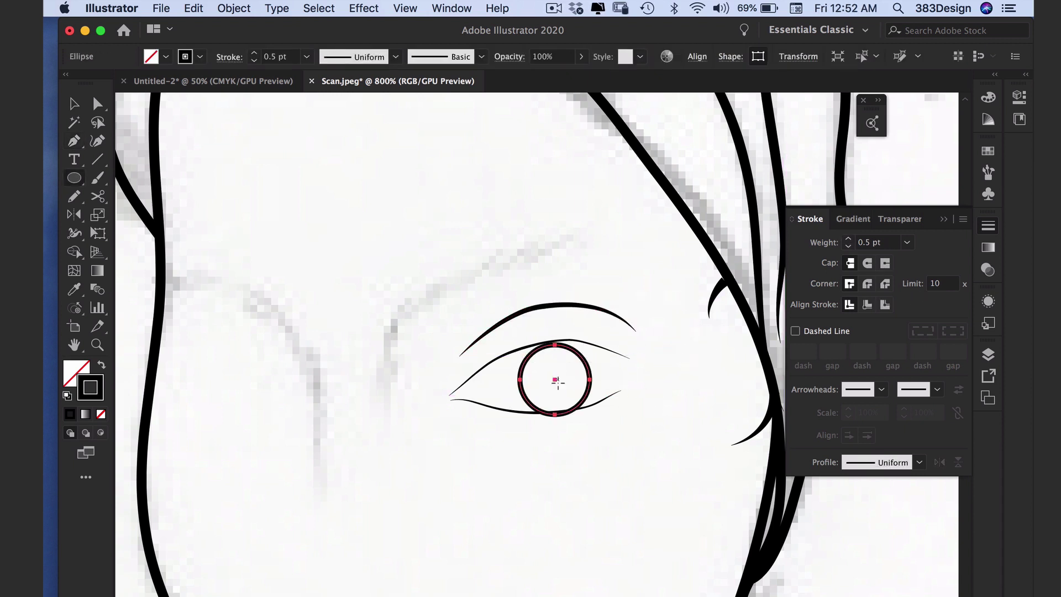
click(907, 242)
click(918, 254)
key(super+shift+a)
key(shift+x)
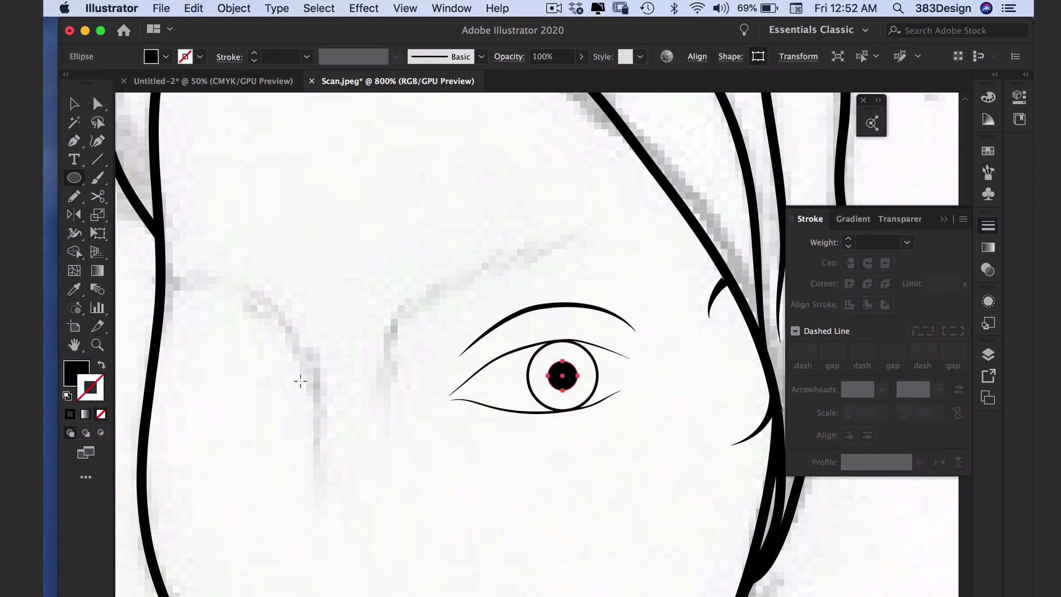
Extend the lower eyelid's outer end and draw a short curved line between the lids beside the iris.
key(super+shift+a)
super+click(624, 384)
key(super+shift+a)
click(74, 141)
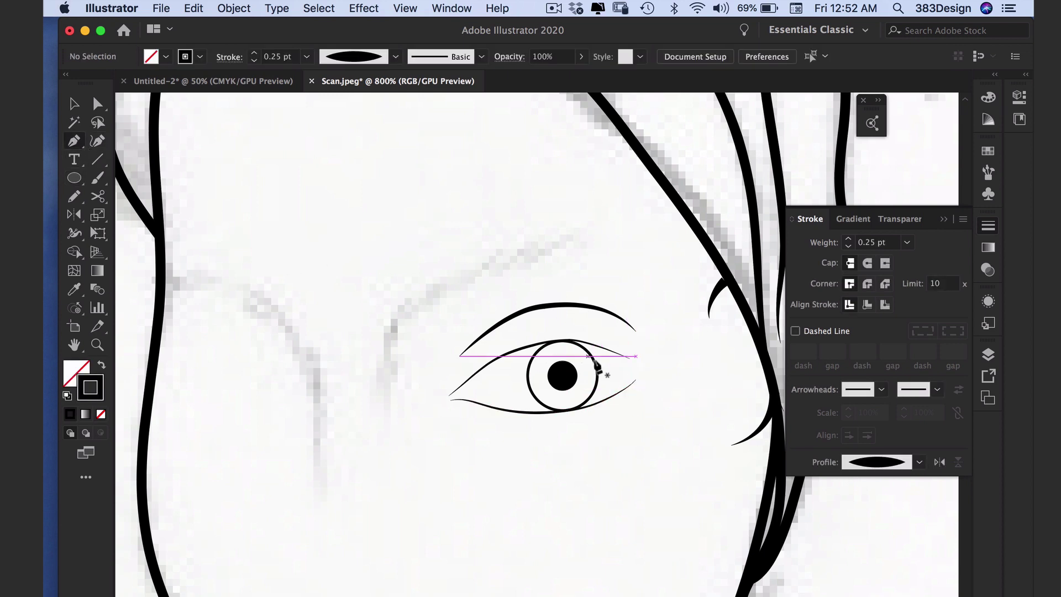
click(608, 350)
drag(612, 395, 595, 418)
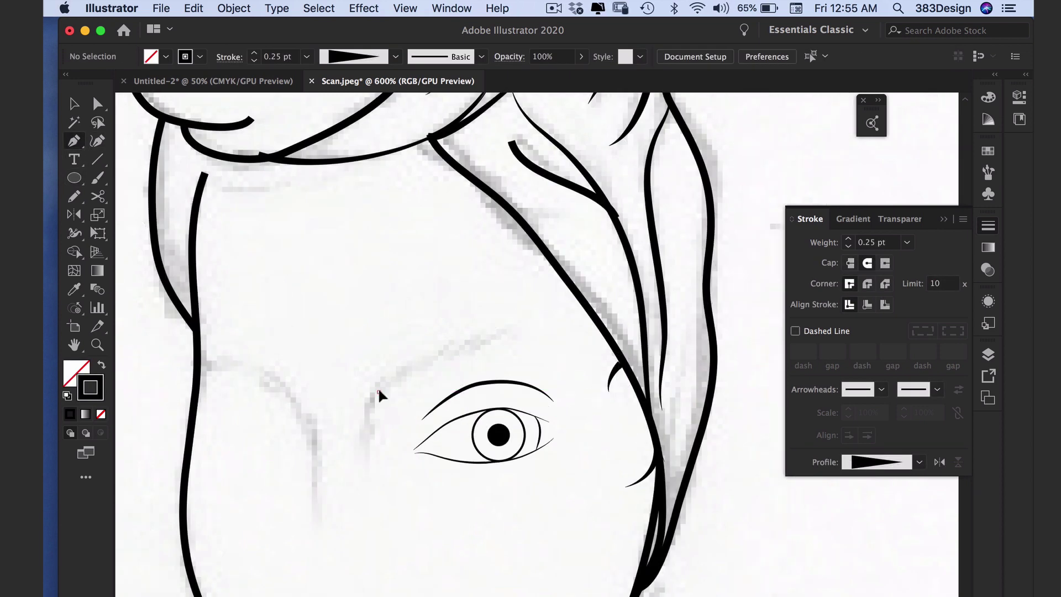
Draw the eyebrow as a curved Pen path above the eye and adjust its arch anchor and handles.
click(378, 391)
drag(502, 342, 447, 345)
click(563, 358)
super+click(555, 345)
super+click(477, 349)
drag(547, 333, 525, 335)
drag(446, 344, 434, 356)
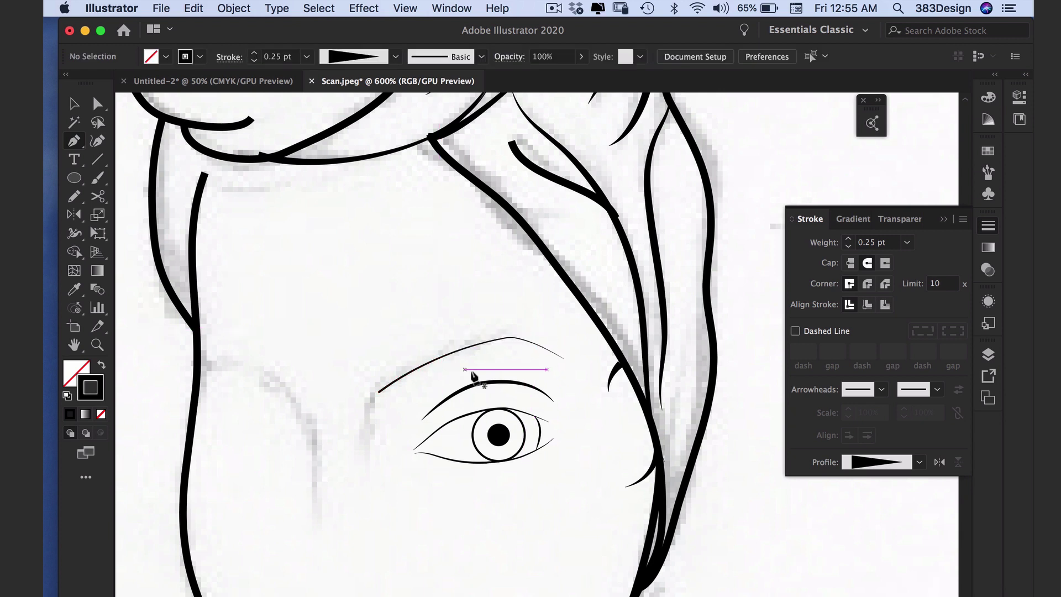
Thicken the eyebrow's base stroke and fine-tune its colour to a mid grey of about 44% black.
click(848, 239)
click(848, 238)
click(848, 246)
click(848, 239)
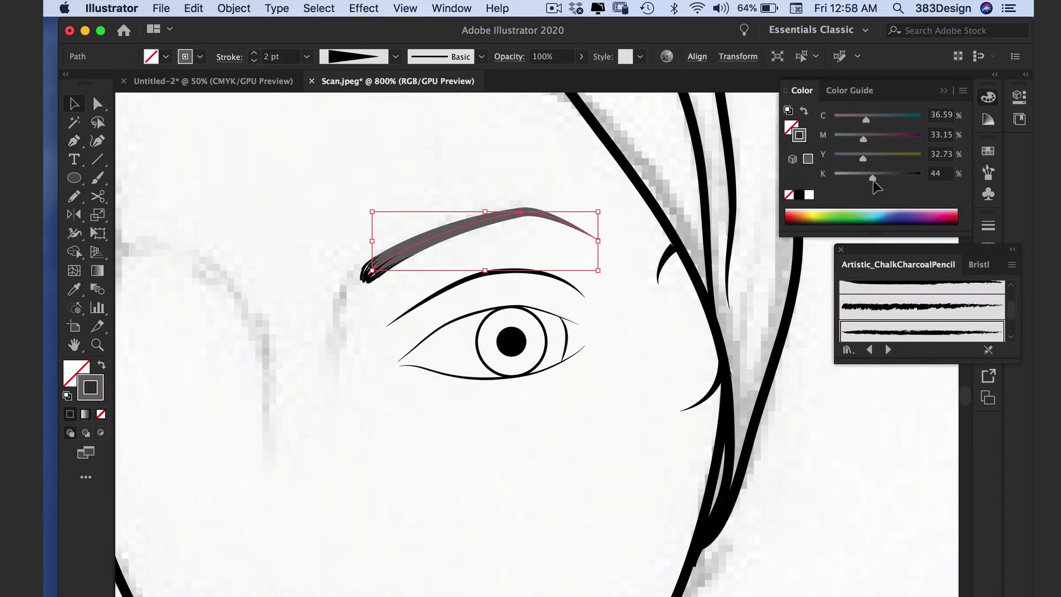
drag(873, 181, 871, 178)
click(489, 195)
Fill the grey eyebrow base with short black 0.25 pt hair strokes using the Pencil tool and a charcoal brush.
click(379, 281)
click(74, 197)
drag(369, 282, 414, 254)
drag(353, 303, 387, 272)
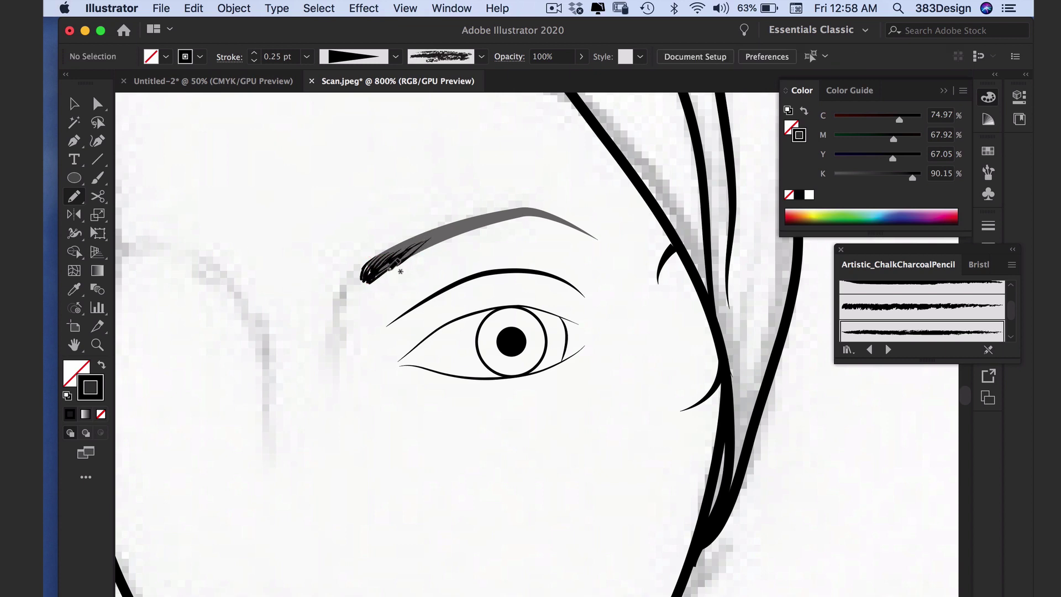
drag(504, 218, 542, 210)
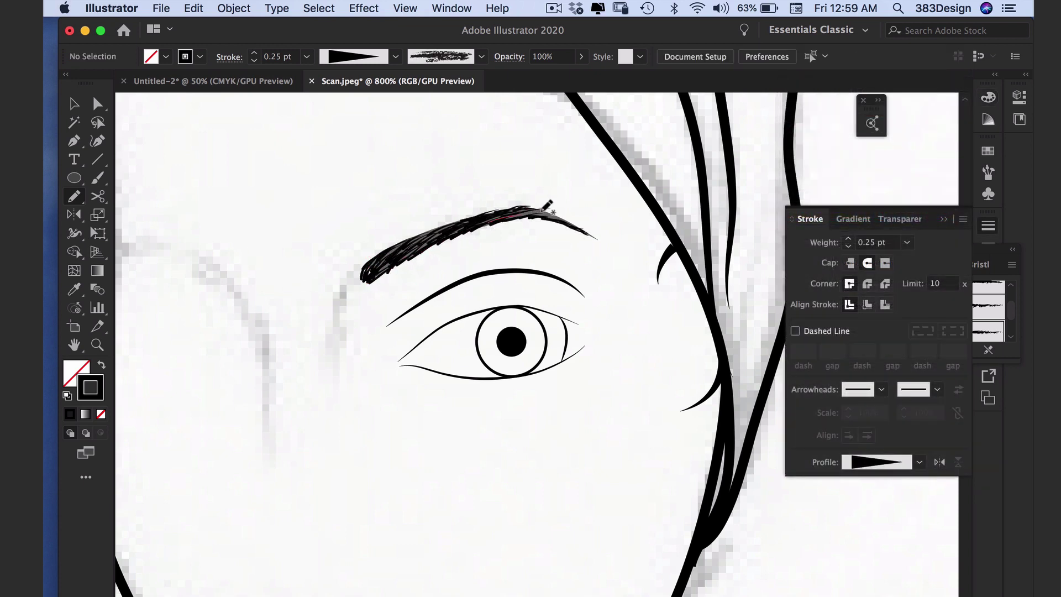
drag(480, 228, 461, 229)
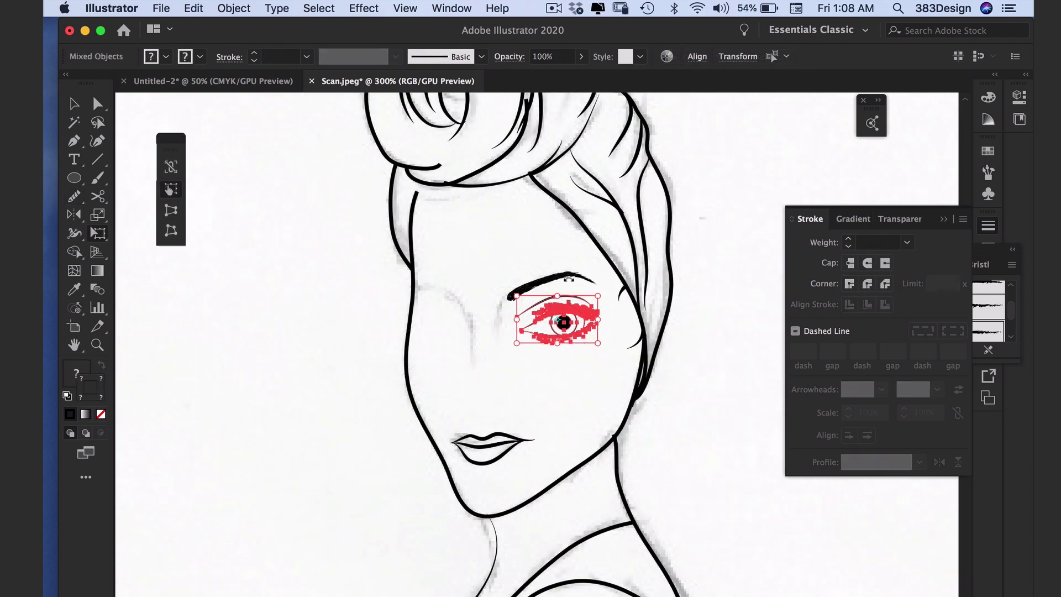
Reshape the selected eye artwork with the Free Transform tool's distort modes to fit the face's perspective.
click(170, 231)
drag(517, 335, 513, 335)
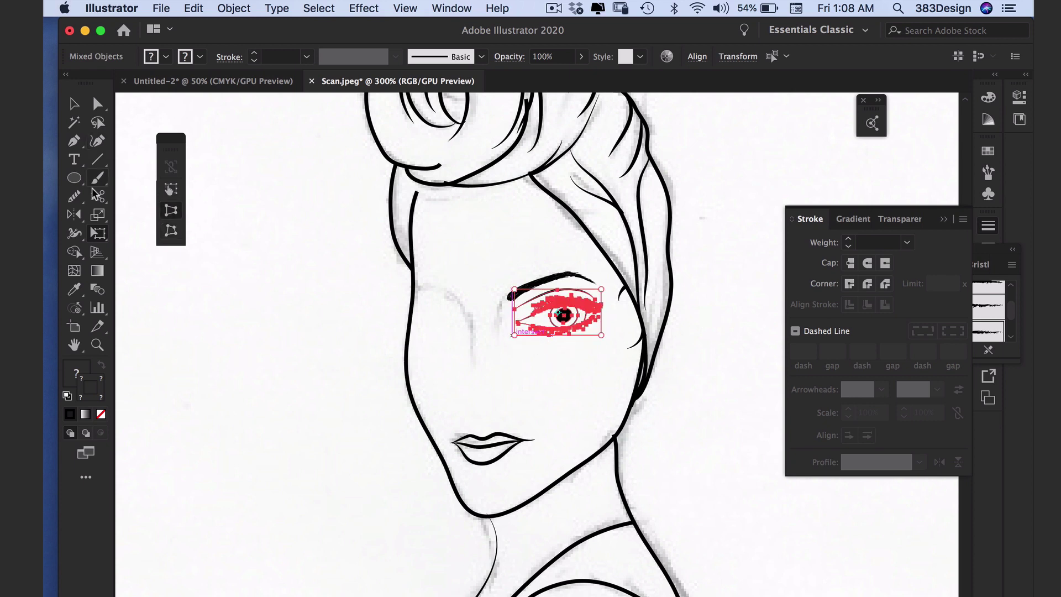
click(74, 214)
click(97, 233)
drag(601, 313, 599, 312)
drag(520, 268, 622, 376)
drag(666, 306, 642, 305)
super+click(478, 444)
Select the whole eye with its lashes and nudge it slightly toward the nose.
alt+super+click(497, 431)
alt+super+click(503, 425)
alt+super+click(509, 420)
alt+super+click(510, 416)
alt+super+click(510, 417)
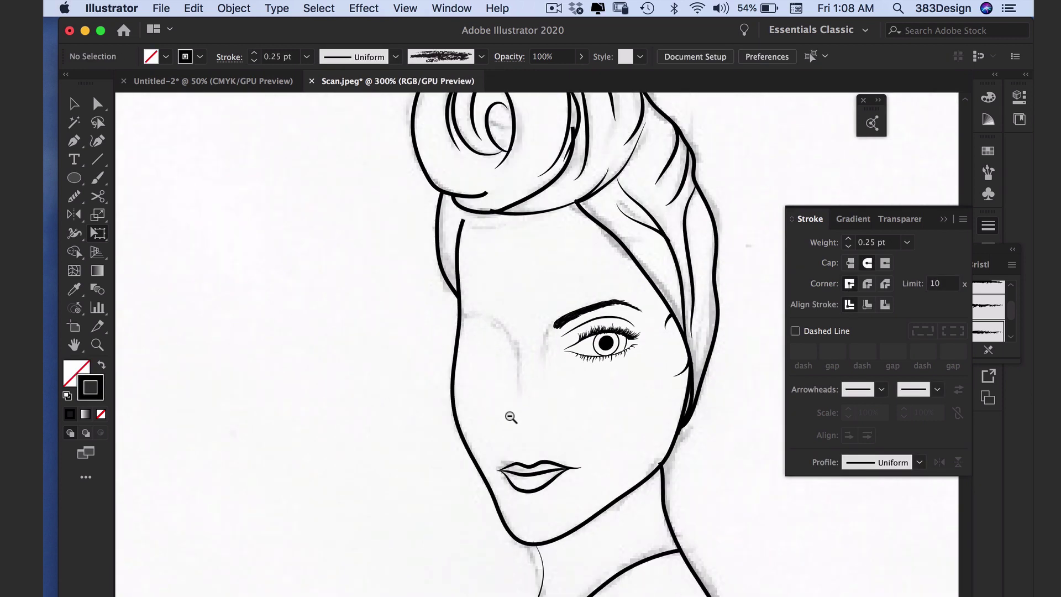
super+click(608, 349)
key(v)
drag(634, 358, 537, 295)
key(Left)
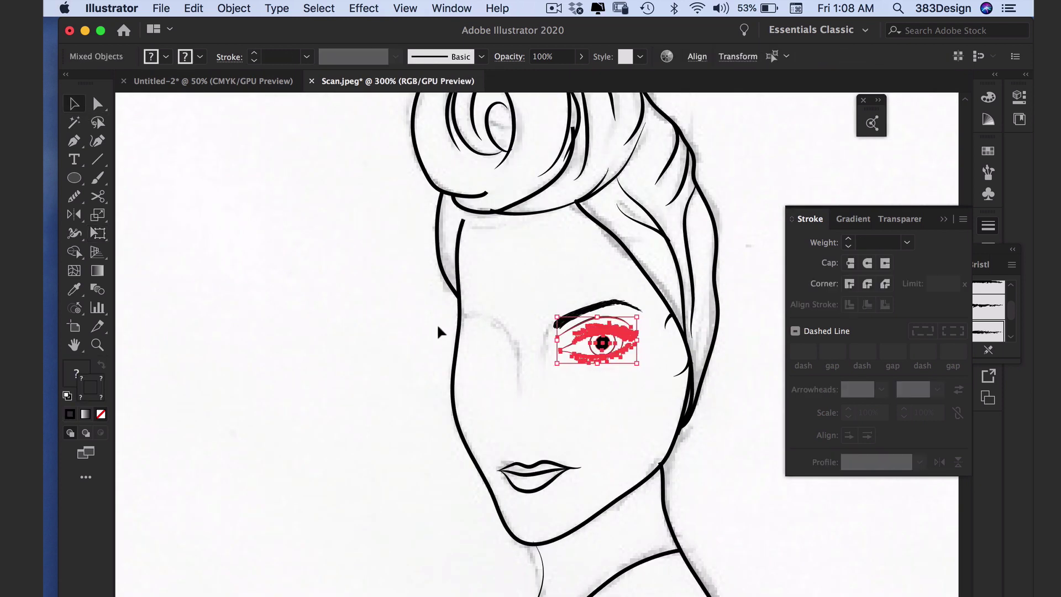
Mirror a copy of the eye and eyebrow with the Reflect tool and place it on the opposite side of the face.
key(o)
key(Return)
click(590, 333)
drag(641, 327, 511, 328)
click(81, 105)
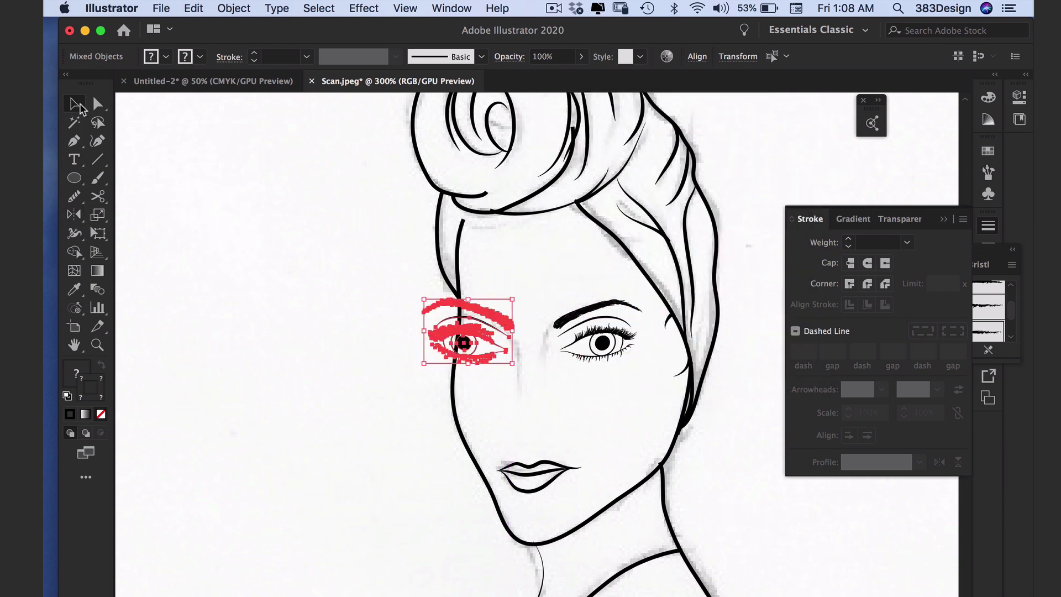
Distort the mirrored eye and eyebrow with Free Transform, narrowing them to fit inside the far edge of the face.
key(e)
drag(421, 325, 480, 368)
click(173, 216)
key(super+equal)
drag(382, 363, 388, 370)
drag(473, 421, 478, 426)
drag(393, 368, 399, 369)
drag(399, 446, 399, 438)
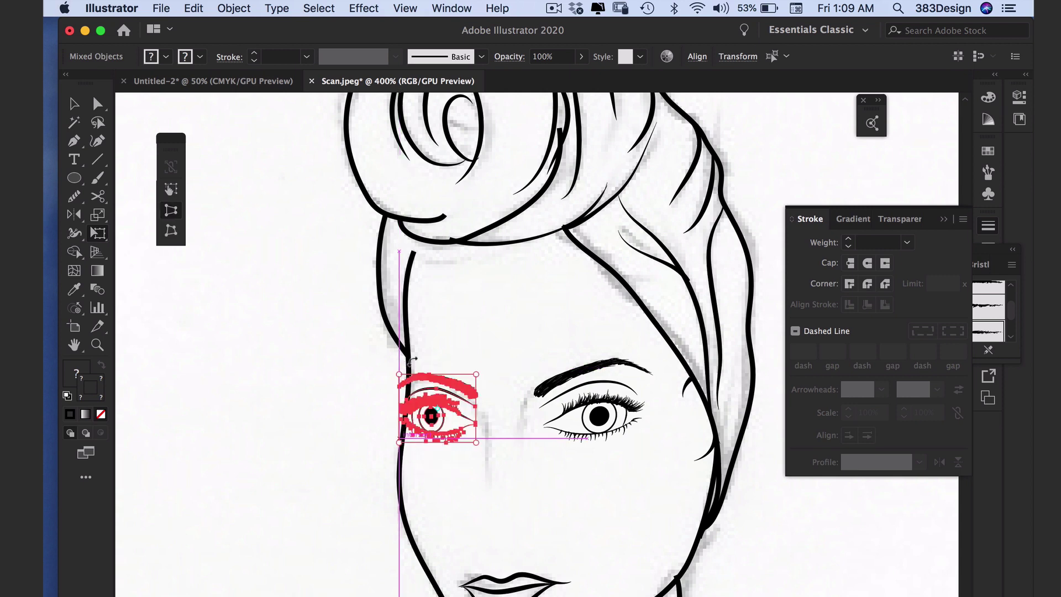
drag(462, 308, 490, 309)
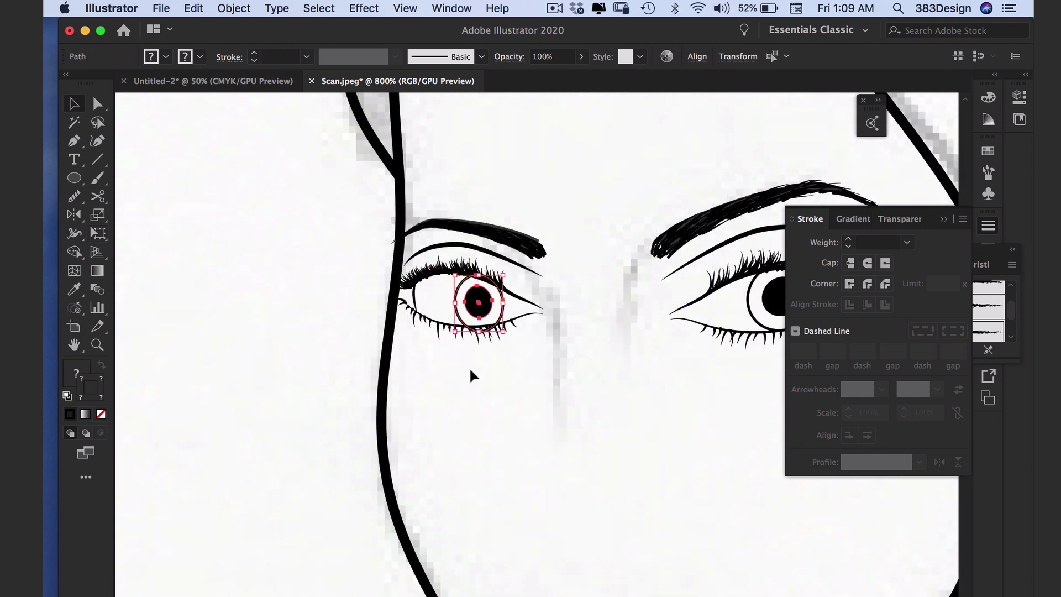
Raise the lower edge of the mirrored eye's iris outline and shift its pupil slightly up and toward the nose.
click(471, 372)
click(476, 355)
drag(499, 351, 501, 369)
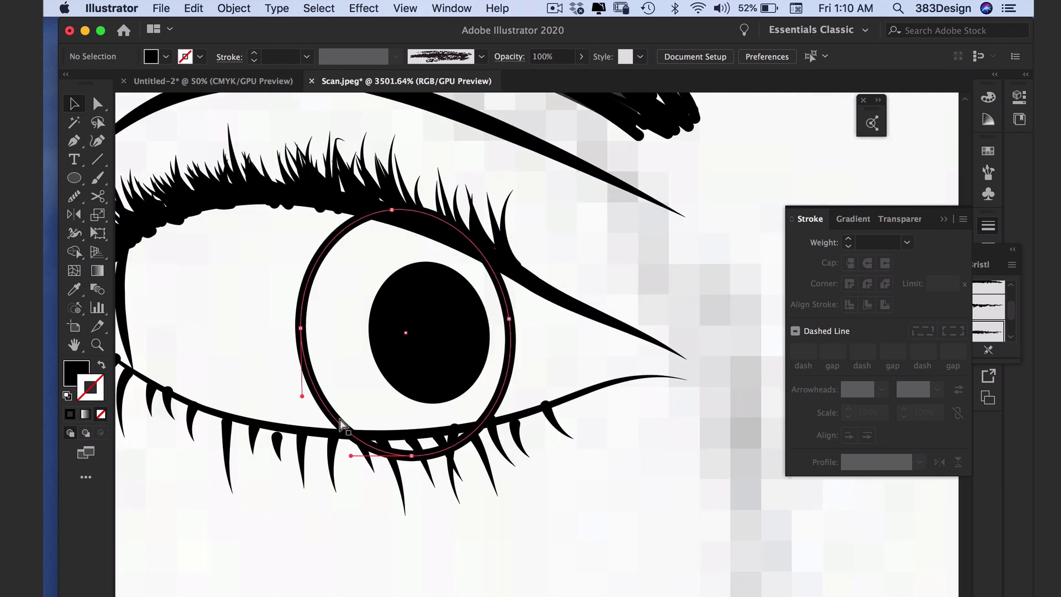
drag(411, 456, 410, 432)
click(555, 360)
drag(437, 331, 445, 319)
click(544, 376)
alt+super+click(580, 379)
alt+super+click(582, 379)
alt+super+click(581, 380)
alt+super+click(581, 381)
Draw the two tapered lines of the nose bridge with the Pen tool, one from each inner eyebrow.
drag(520, 432, 516, 282)
key(p)
key(shift+x)
click(459, 284)
mouse_move(463, 312)
mouse_down()
mouse_move(461, 327)
mouse_move(505, 381)
mouse_up()
click(460, 357)
super+click(476, 376)
click(516, 260)
click(502, 316)
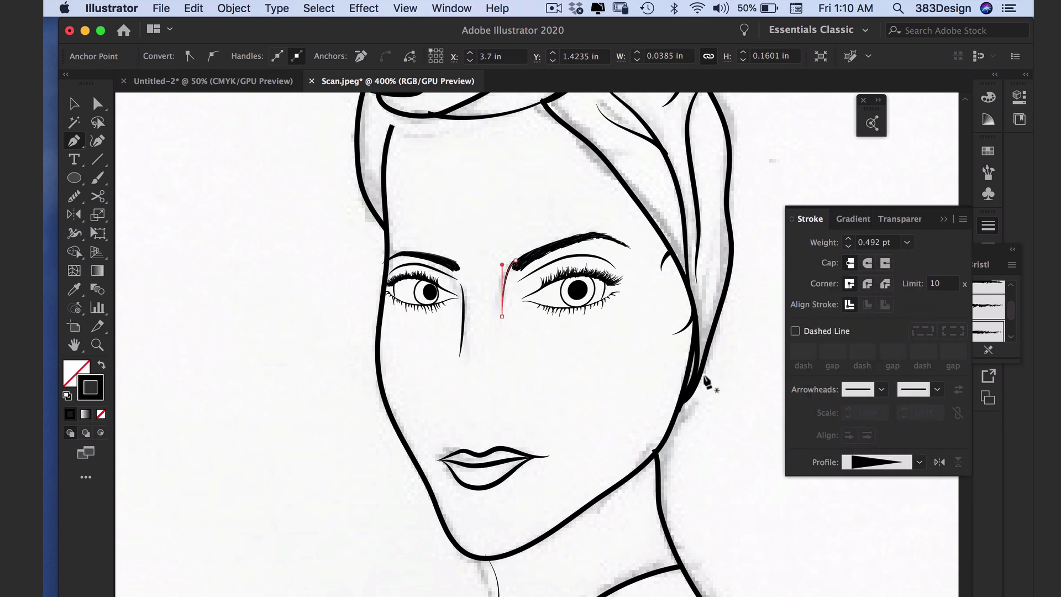
super+click(705, 377)
Reshape the nose line under the larger eyebrow by moving its upper anchor onto the brow and adjusting the curve handle.
drag(522, 259, 572, 328)
super+click(496, 263)
drag(497, 263, 511, 253)
drag(444, 277, 434, 296)
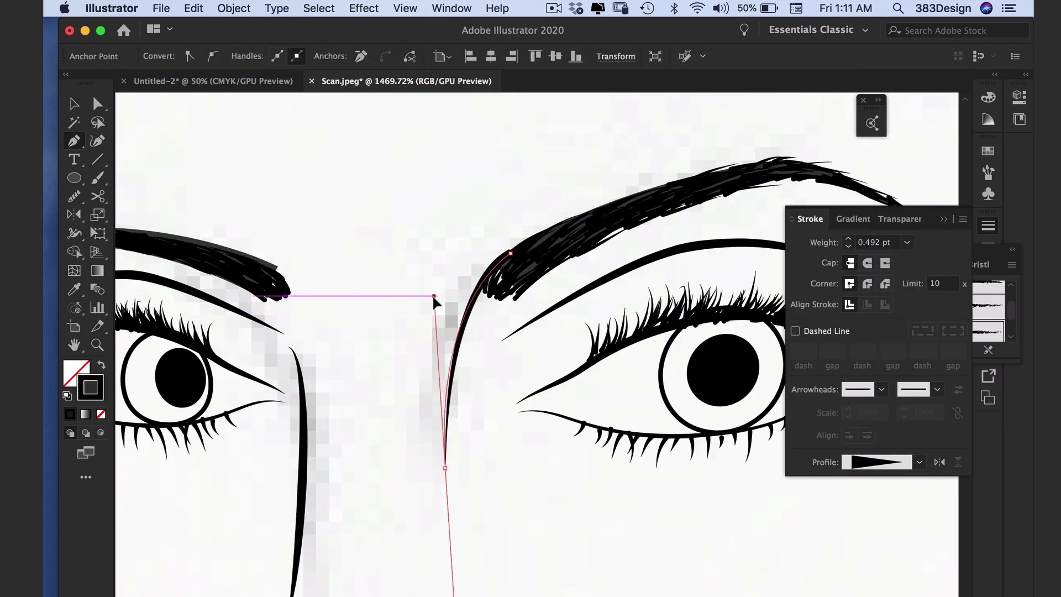
super+click(482, 423)
alt+super+click(493, 445)
alt+super+click(514, 447)
alt+super+click(528, 444)
alt+super+click(529, 442)
Draw the curved outline of the far-side nostril below the first nose line with the Pen tool.
click(485, 391)
drag(480, 415, 484, 421)
key(Return)
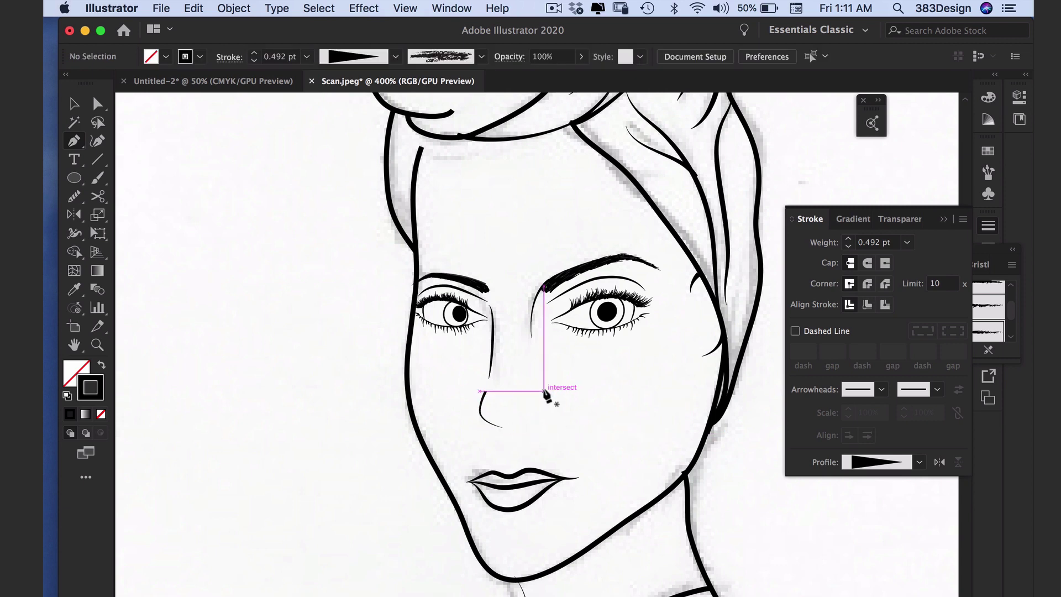
click(498, 419)
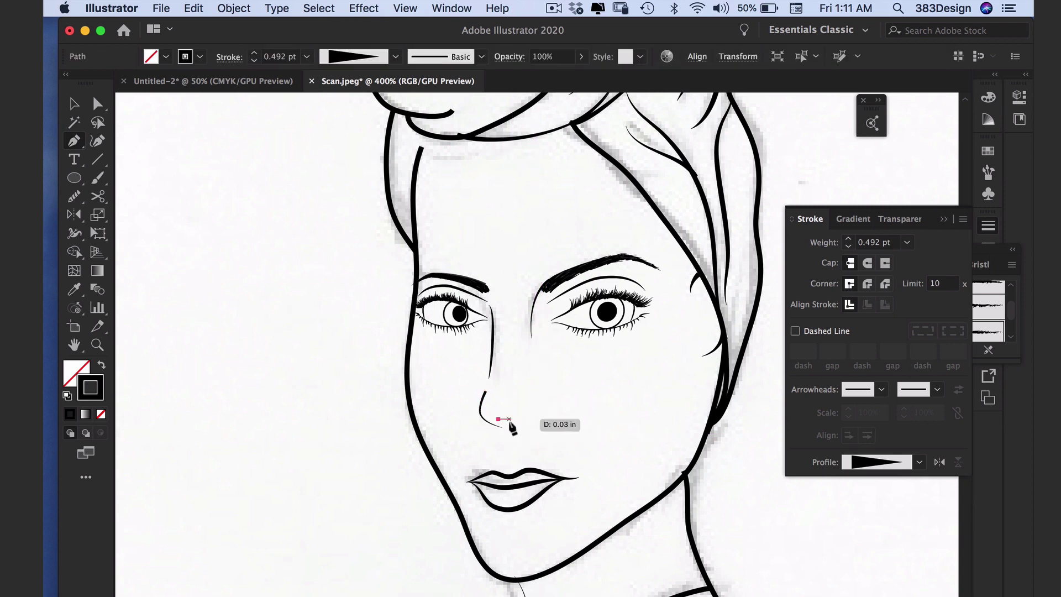
key(super+plus)
drag(523, 409, 526, 417)
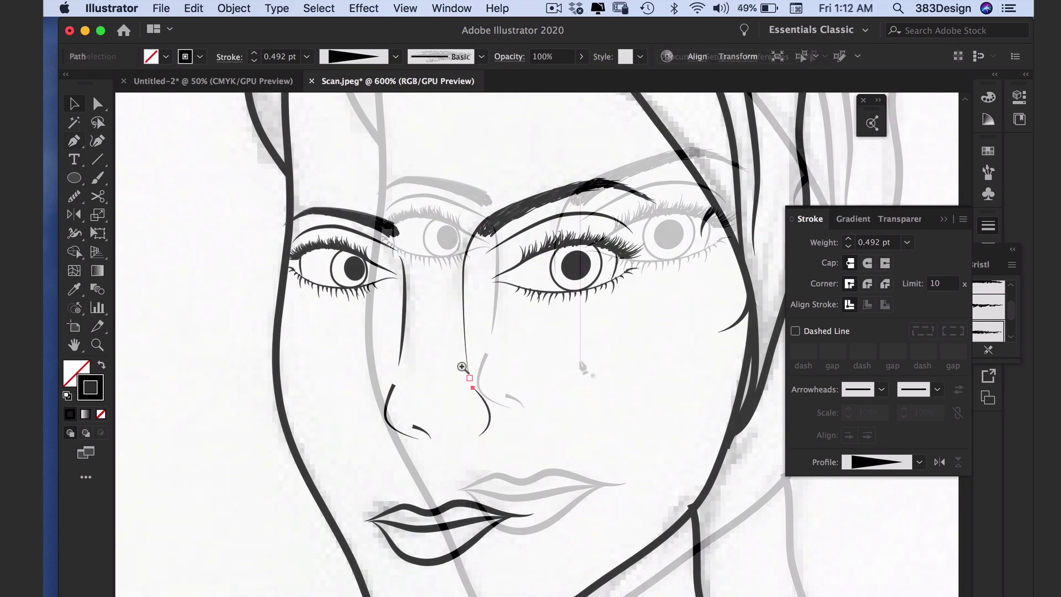
drag(462, 365, 519, 414)
drag(362, 262, 357, 342)
drag(308, 150, 323, 141)
scroll(516, 379, down, 6)
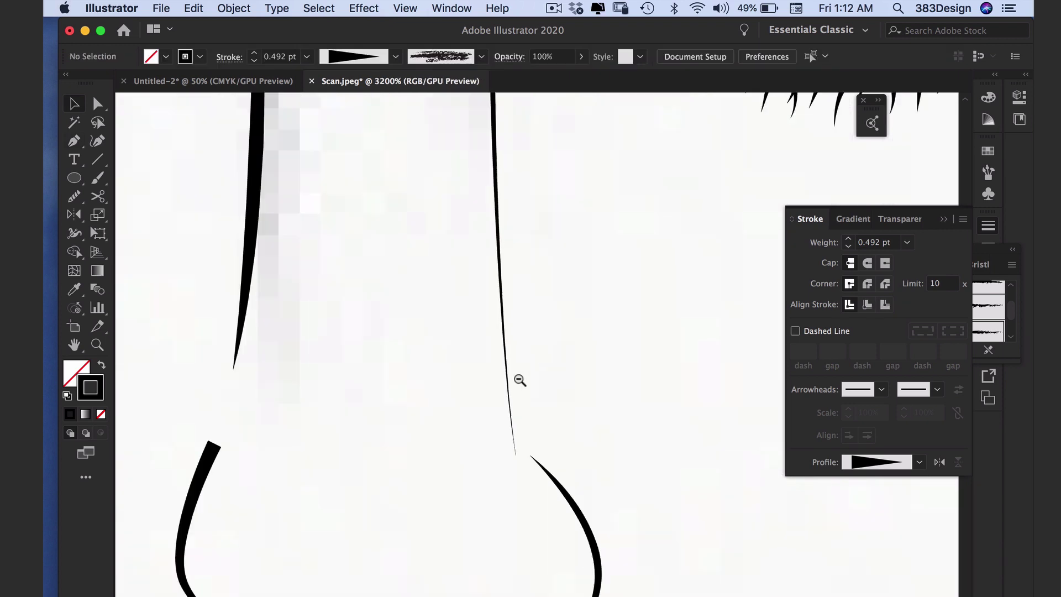
click(517, 470)
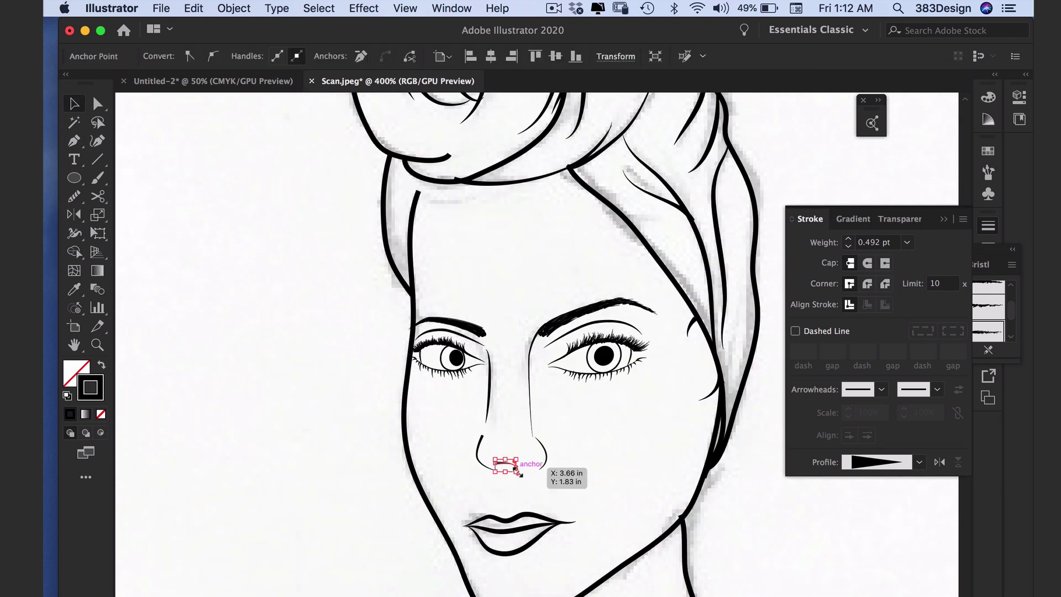
key(Delete)
Draw an S-shaped curve with the Pen tool for the base of the nose, between the two nostril outlines.
click(74, 141)
drag(519, 474, 558, 497)
alt+click(493, 433)
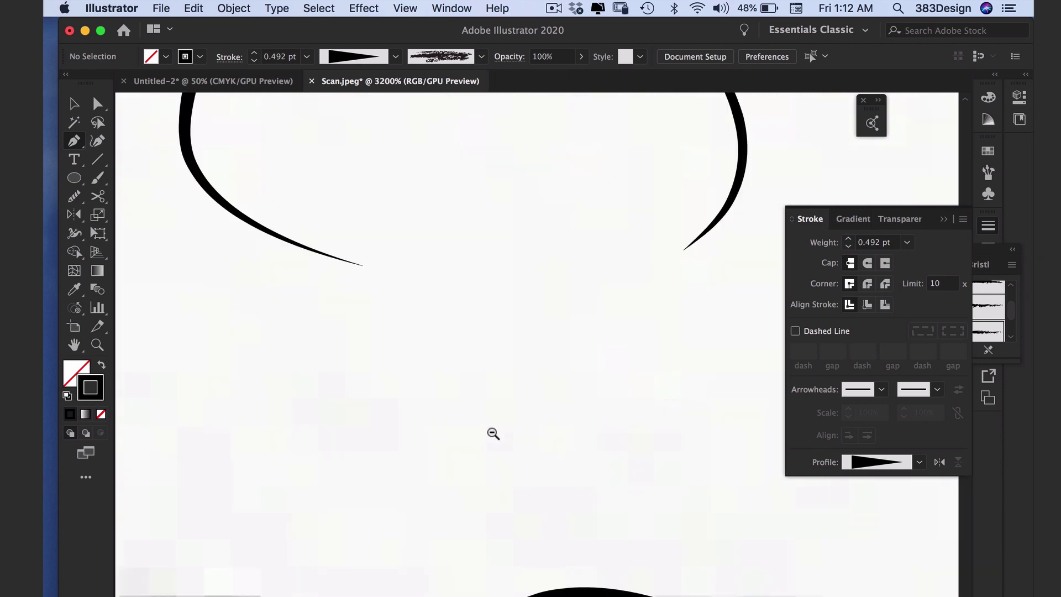
alt+click(492, 433)
click(477, 260)
drag(545, 266, 579, 247)
drag(658, 211, 692, 229)
Give the nose base curve a profile tapered at both ends and a 0.25 pt stroke weight.
click(887, 462)
click(871, 301)
click(907, 243)
click(924, 258)
super+click(559, 327)
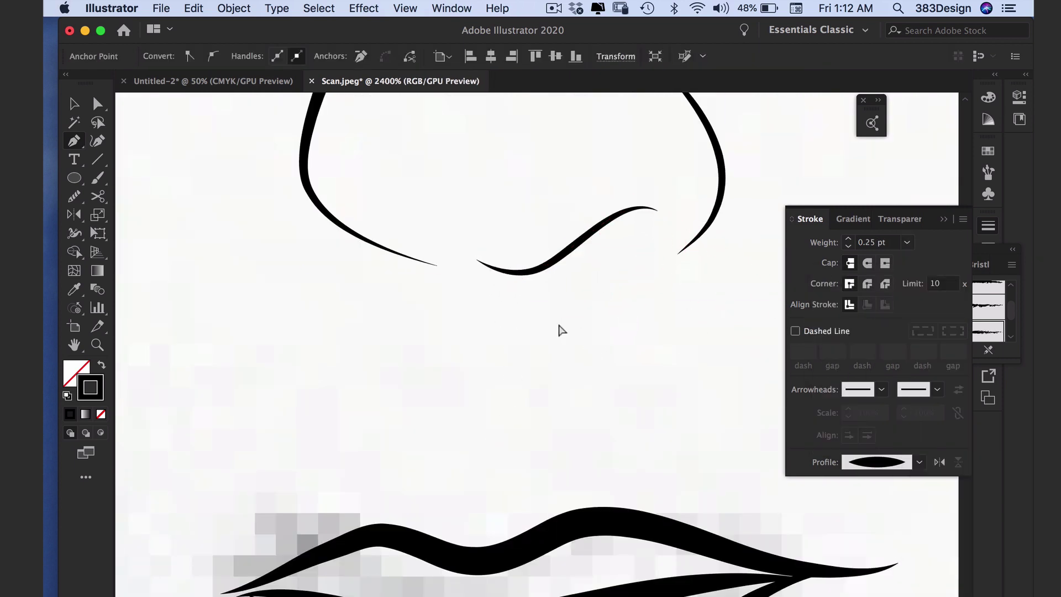
Move the nose base curve slightly toward the far-side nostril so that it meets the end of that outline.
alt+click(563, 340)
alt+click(565, 348)
alt+click(568, 359)
alt+click(570, 367)
key(v)
drag(482, 474, 466, 472)
click(544, 467)
alt+click(574, 455)
alt+click(572, 451)
alt+click(561, 426)
drag(538, 402, 504, 386)
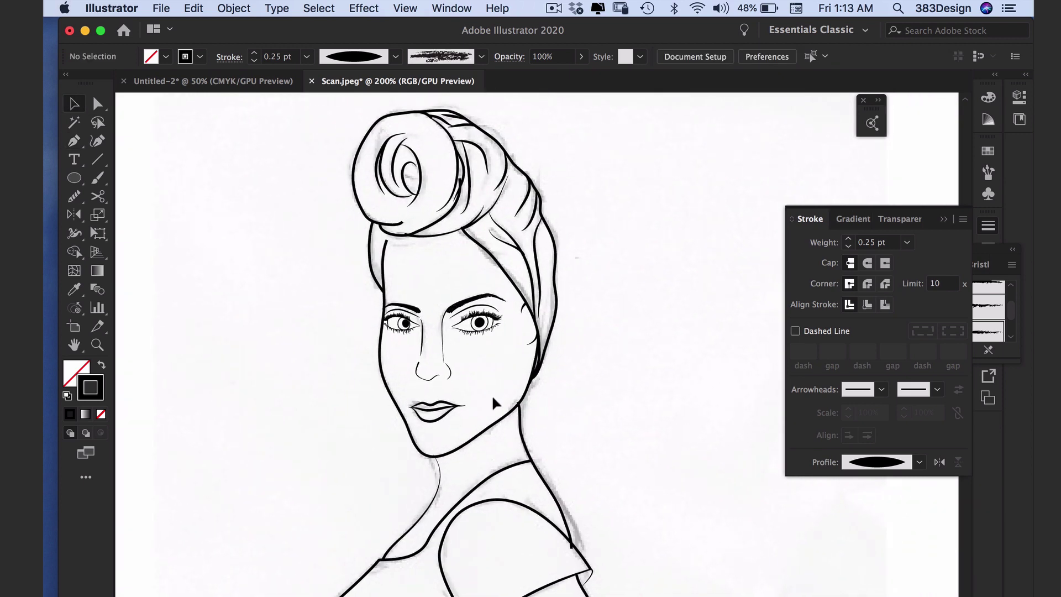
key(super+minus)
key(super+minus)
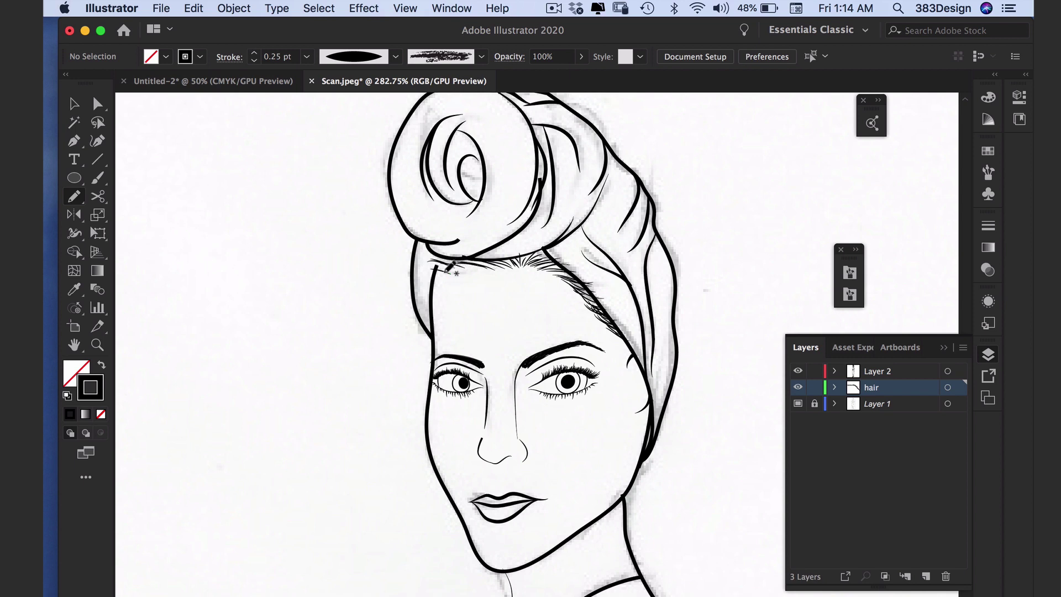
Draw short hair strokes along the forehead hairline with the Pencil tool on the hair layer.
drag(434, 299, 436, 318)
key(super+1)
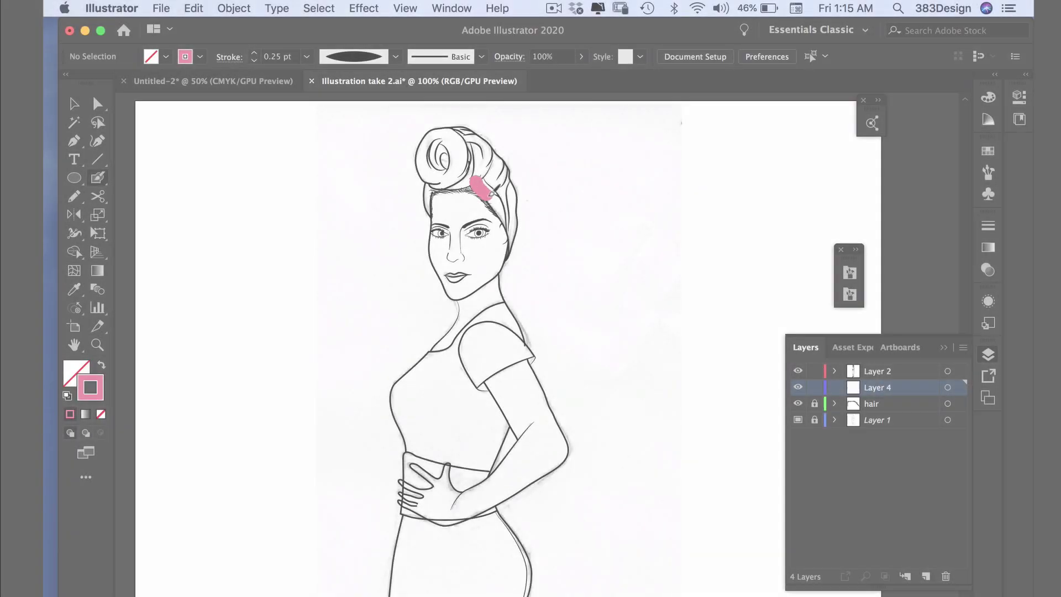
Paint the whole head wrap pink with the Blob Brush on Layer 4.
mouse_move(490, 193)
mouse_down()
mouse_move(509, 222)
mouse_move(507, 171)
mouse_up()
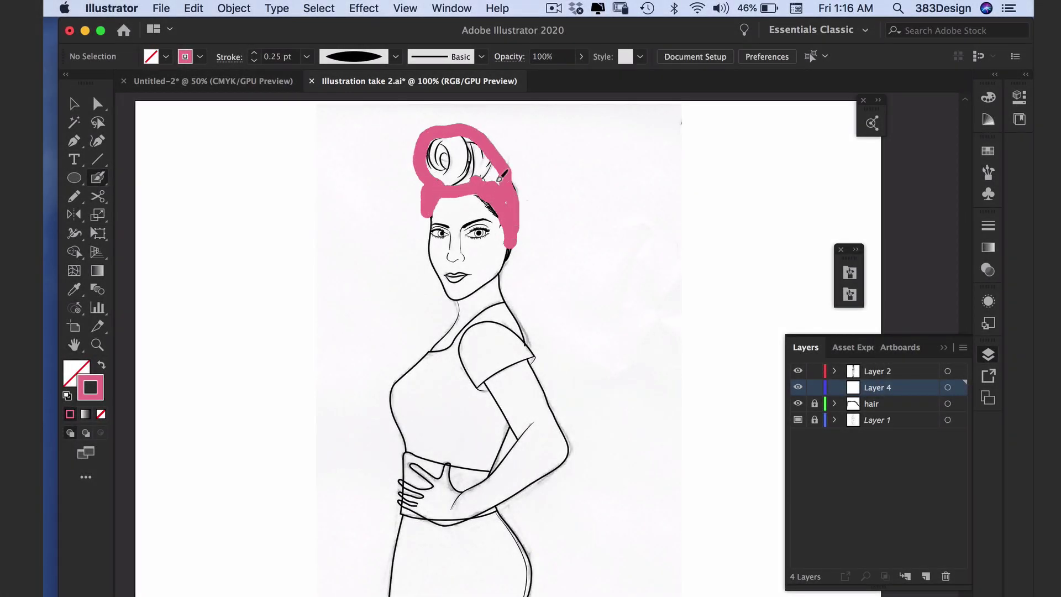
drag(480, 145, 454, 142)
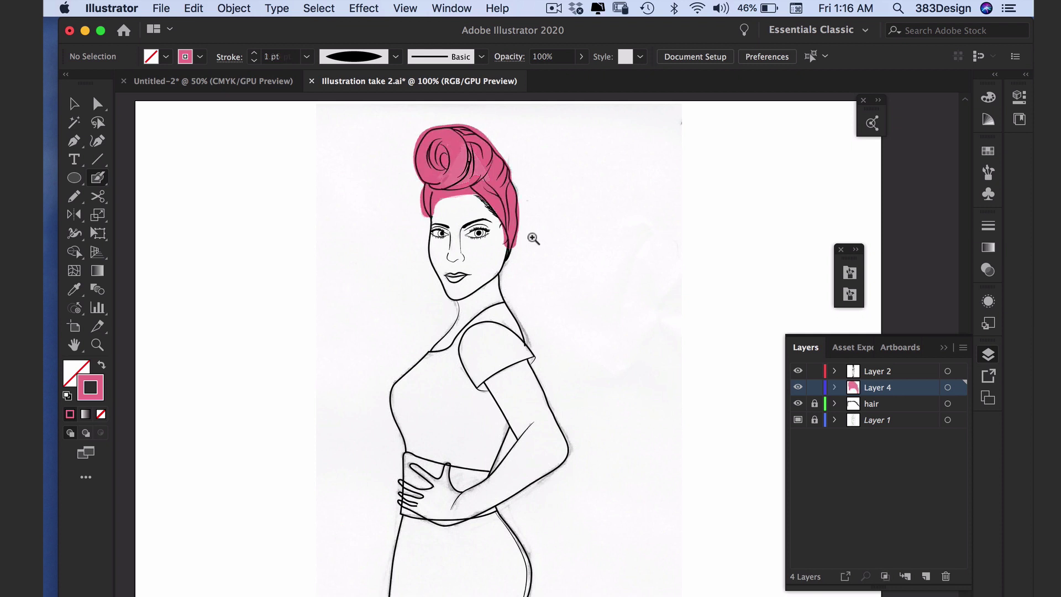
super+click(532, 238)
drag(504, 304, 513, 289)
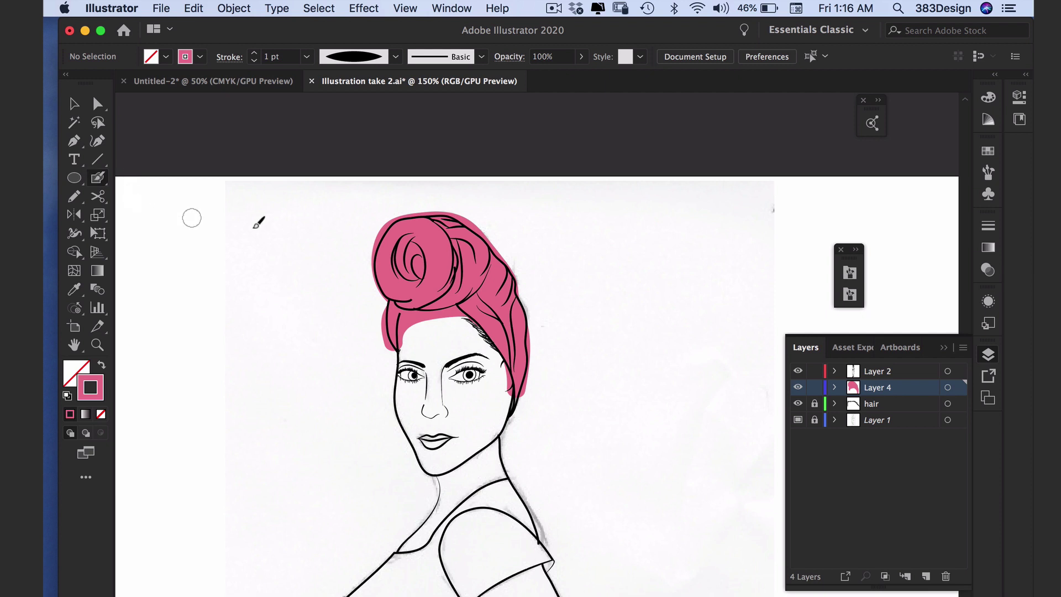
Erase the pink overspill around the head wrap's outer outline and along the hairline with the Eraser tool.
key(super)
key(x)
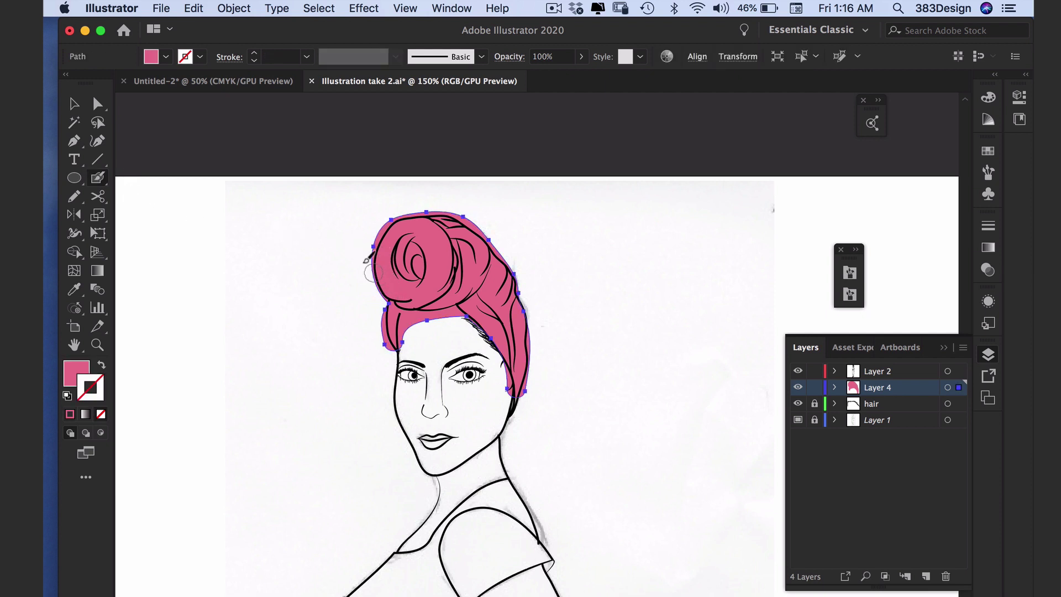
click(99, 104)
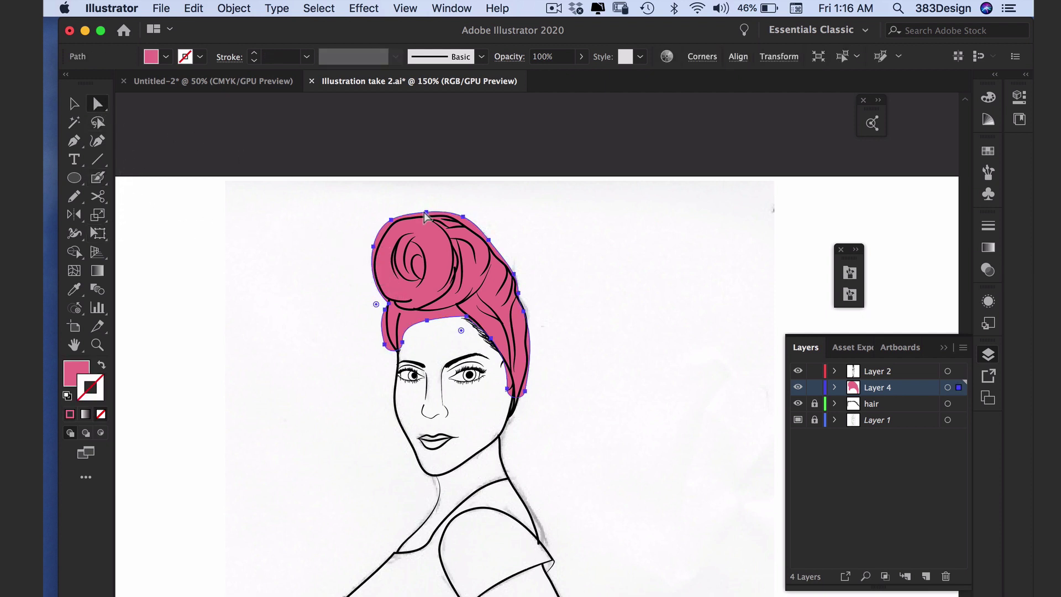
click(165, 195)
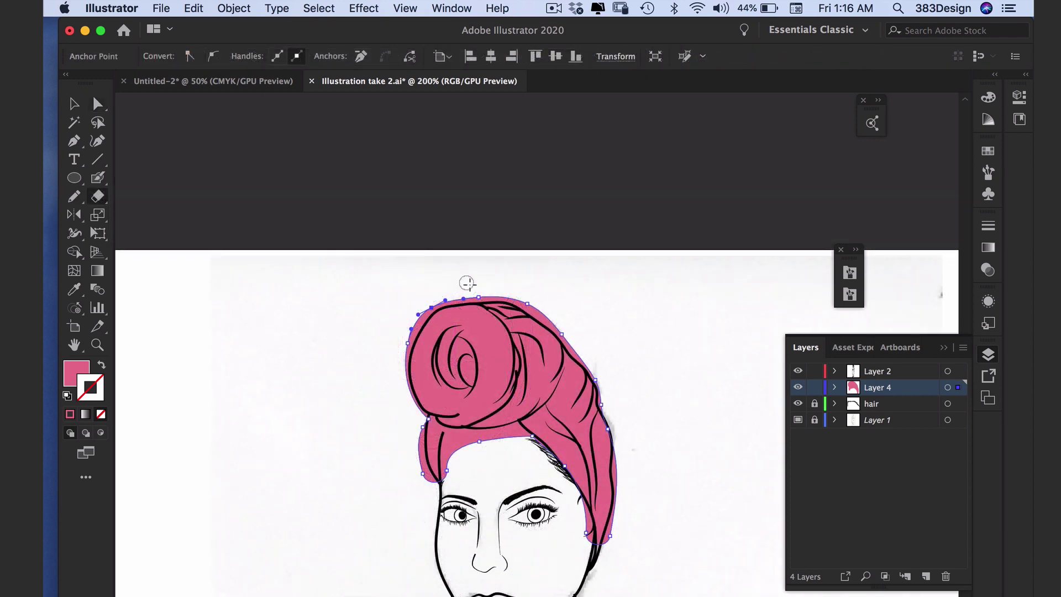
mouse_move(488, 294)
mouse_down()
mouse_move(446, 299)
mouse_move(411, 334)
mouse_up()
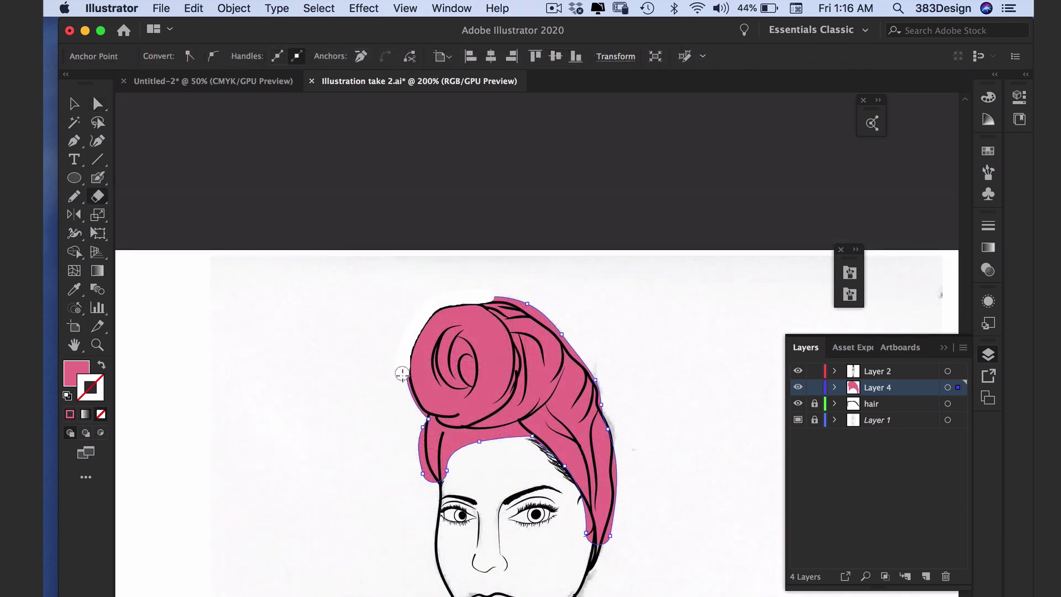
drag(424, 476, 438, 473)
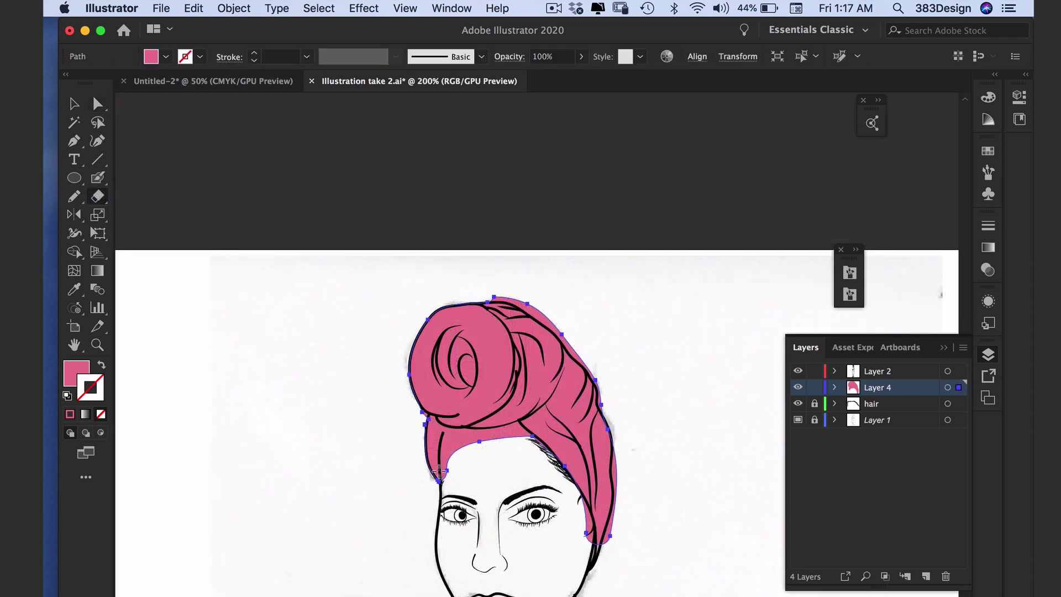
mouse_move(489, 291)
mouse_down()
mouse_move(573, 341)
mouse_move(617, 414)
mouse_up()
mouse_move(618, 520)
mouse_down()
mouse_move(586, 549)
mouse_move(576, 498)
mouse_up()
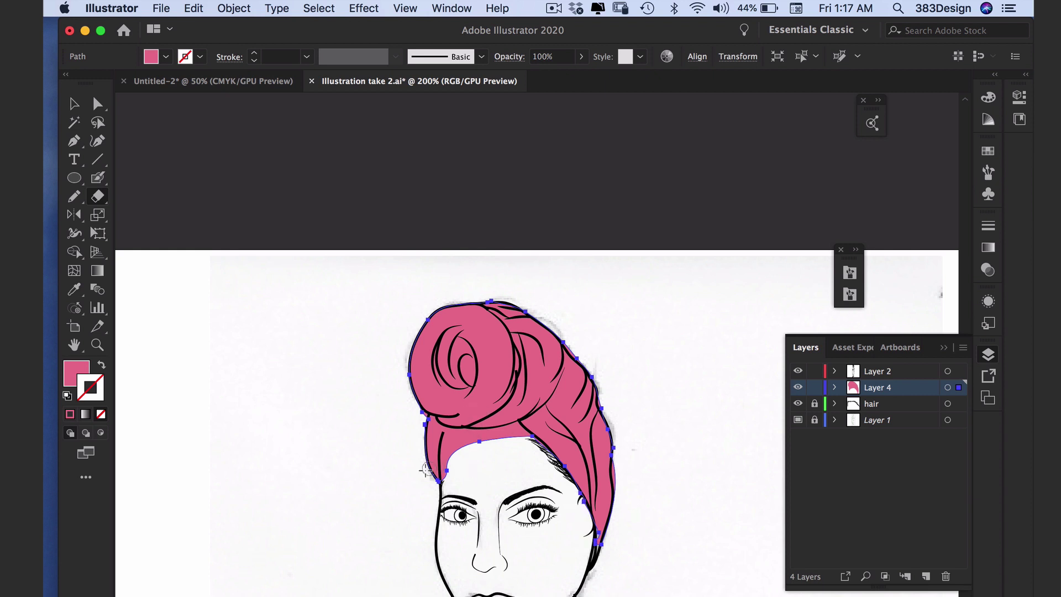
mouse_move(449, 466)
mouse_down()
mouse_move(456, 444)
mouse_move(524, 440)
mouse_move(458, 437)
mouse_move(447, 449)
mouse_move(399, 358)
mouse_up()
super+click(377, 482)
Pull the pink shape's lower tip down into the point of the head wrap behind the ear with Direct Selection.
click(102, 107)
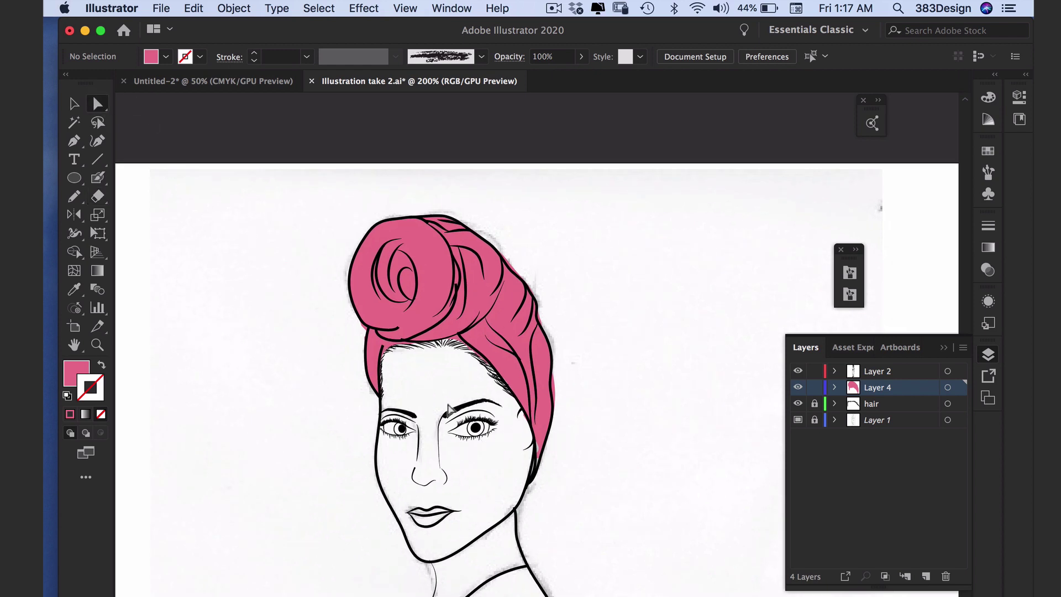
super+click(569, 457)
super+click(569, 458)
click(511, 435)
drag(511, 435, 496, 487)
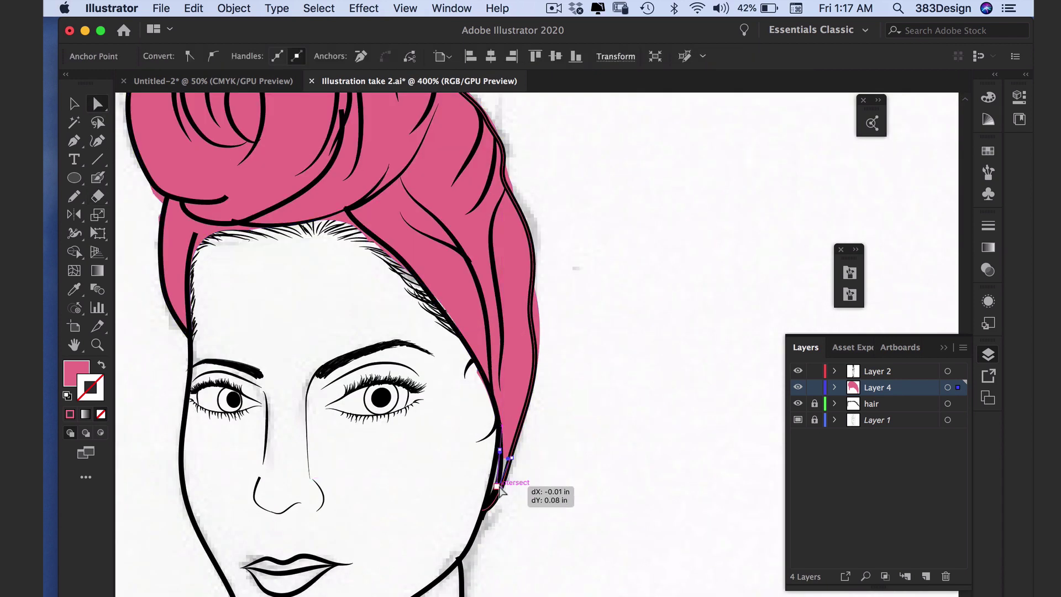
Adjust the pink shape's anchors along the back of the head wrap and the hairline to follow the line art.
click(540, 310)
drag(549, 315, 530, 319)
drag(533, 403, 546, 366)
drag(531, 319, 528, 333)
drag(438, 303, 431, 296)
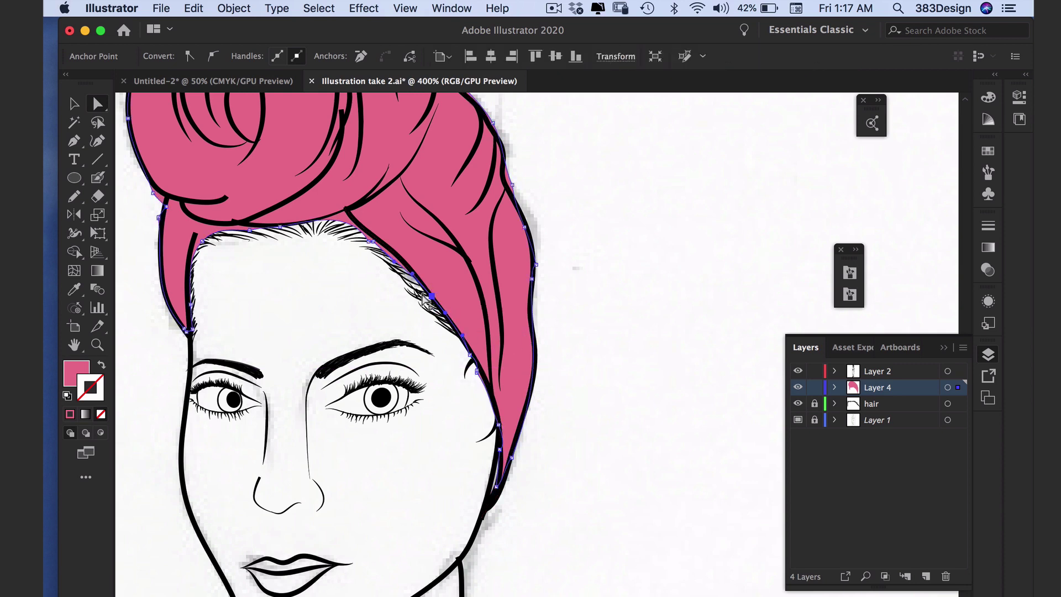
mouse_move(369, 242)
mouse_down()
mouse_move(366, 232)
mouse_move(380, 239)
mouse_up()
key(super+minus)
key(super+minus)
click(372, 379)
key(super+minus)
drag(304, 362, 308, 325)
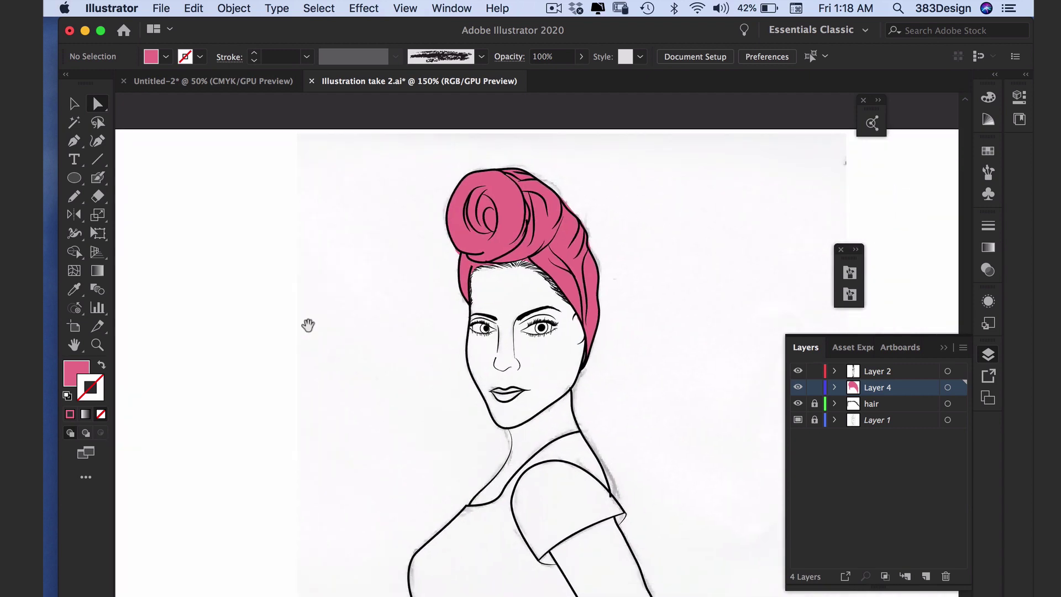
Select the pink head wrap shape and switch to Draw Inside mode.
key(v)
key(super+plus)
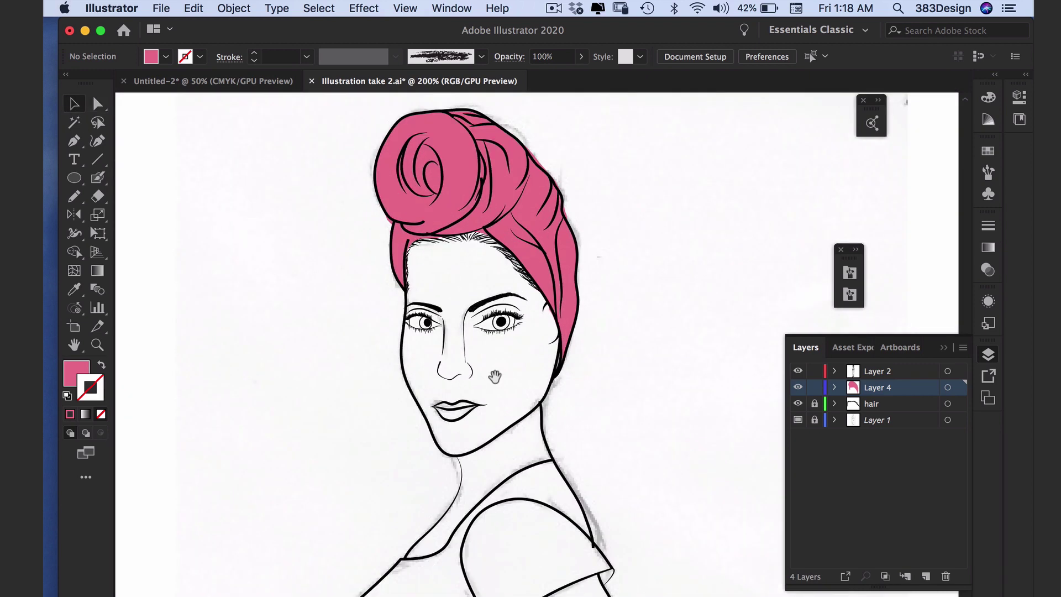
click(469, 238)
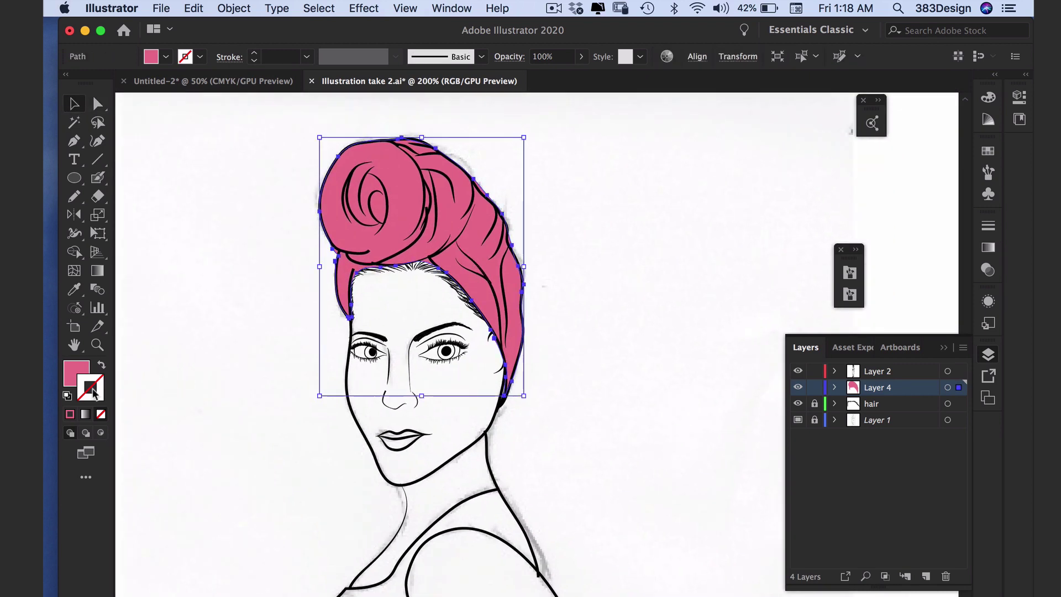
click(101, 433)
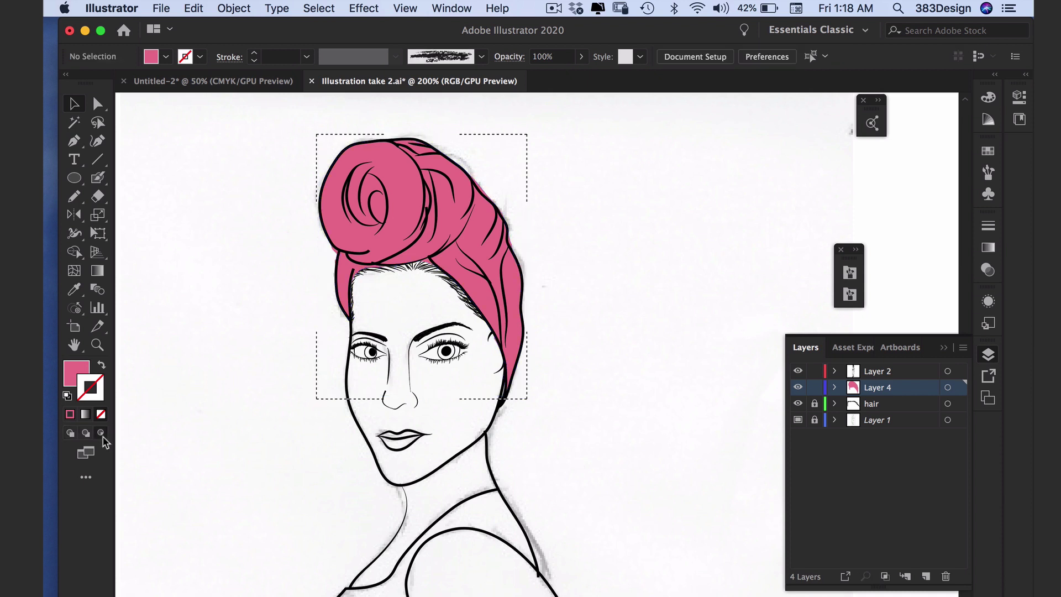
Make pink the stroke colour and choose a 2.00 brush from the Bristle Brush Library for the Paintbrush tool.
click(102, 366)
click(98, 178)
click(177, 178)
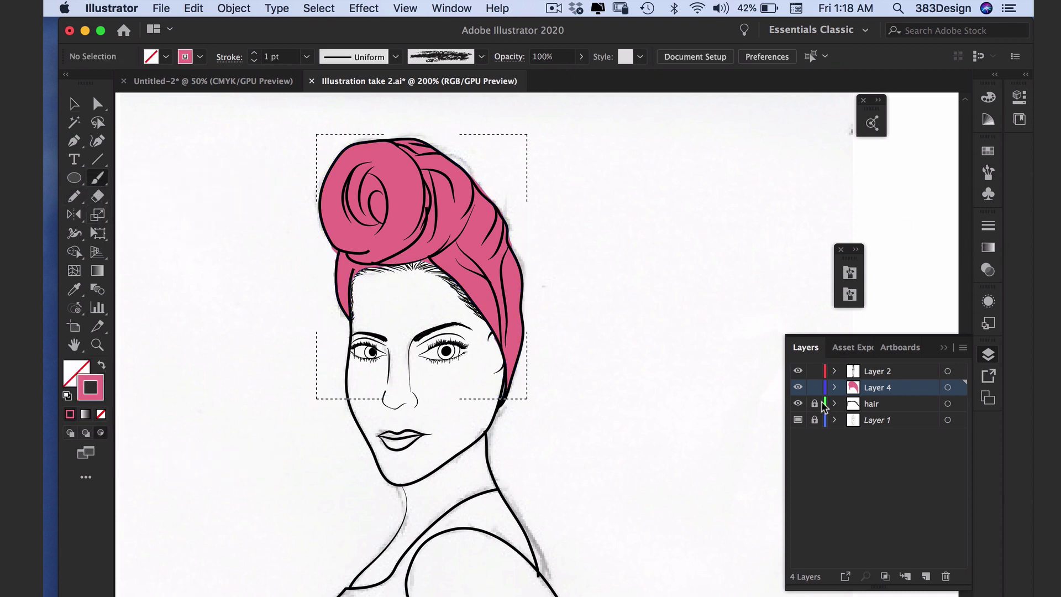
click(854, 251)
drag(943, 263, 886, 221)
click(774, 205)
drag(943, 264, 760, 217)
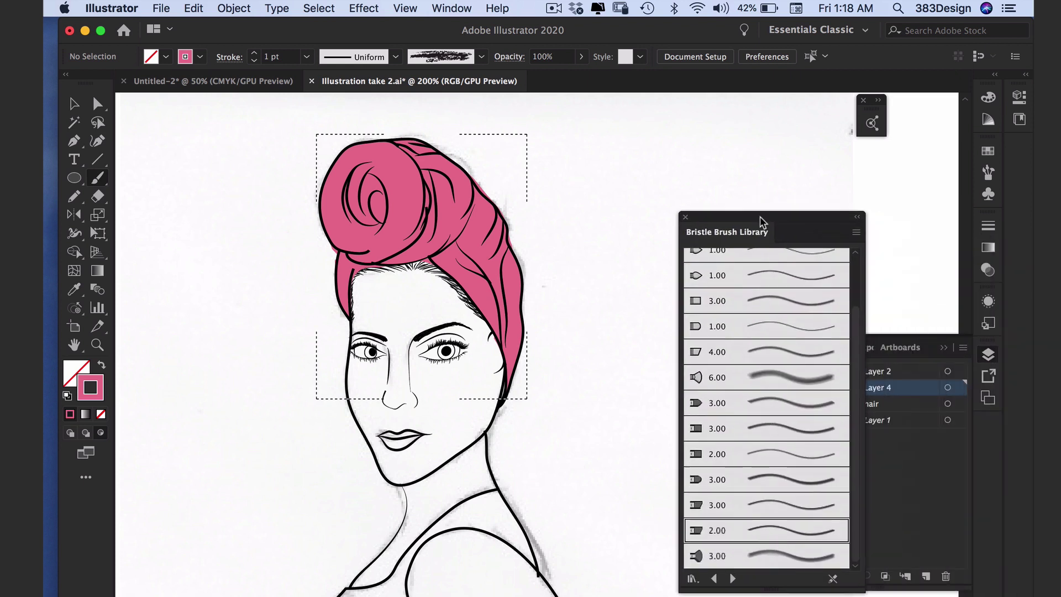
click(742, 529)
Set the brush stroke weight to 0.5 pt and open the list of blending modes for the stroke.
click(306, 57)
click(331, 84)
click(514, 60)
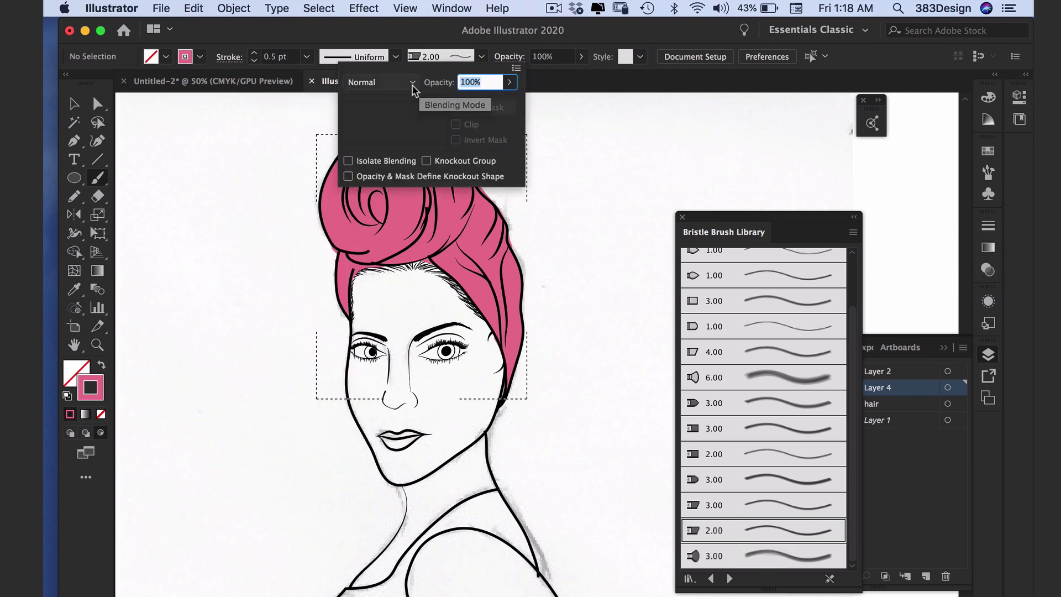
click(380, 81)
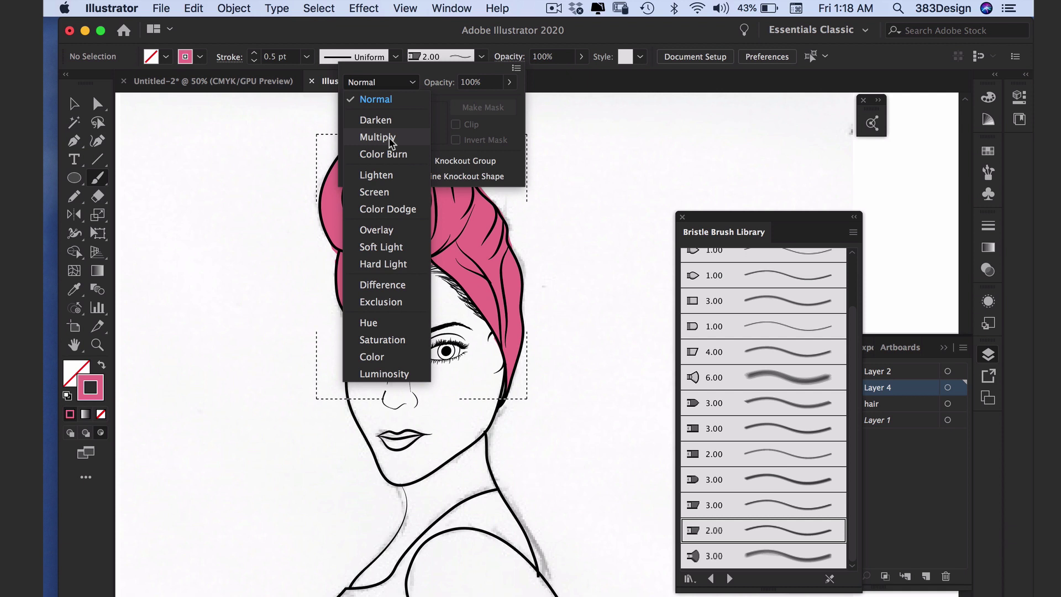
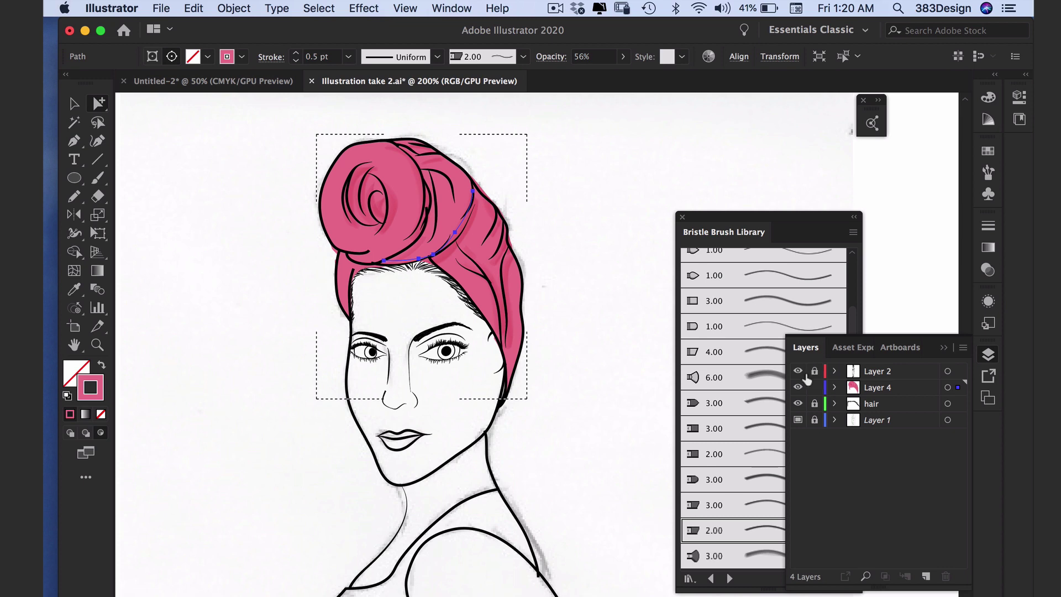
Select a head wrap shadow stroke and all matching ones, then set their weight to 0.25 pt and opacity to 36%.
click(496, 262)
click(502, 264)
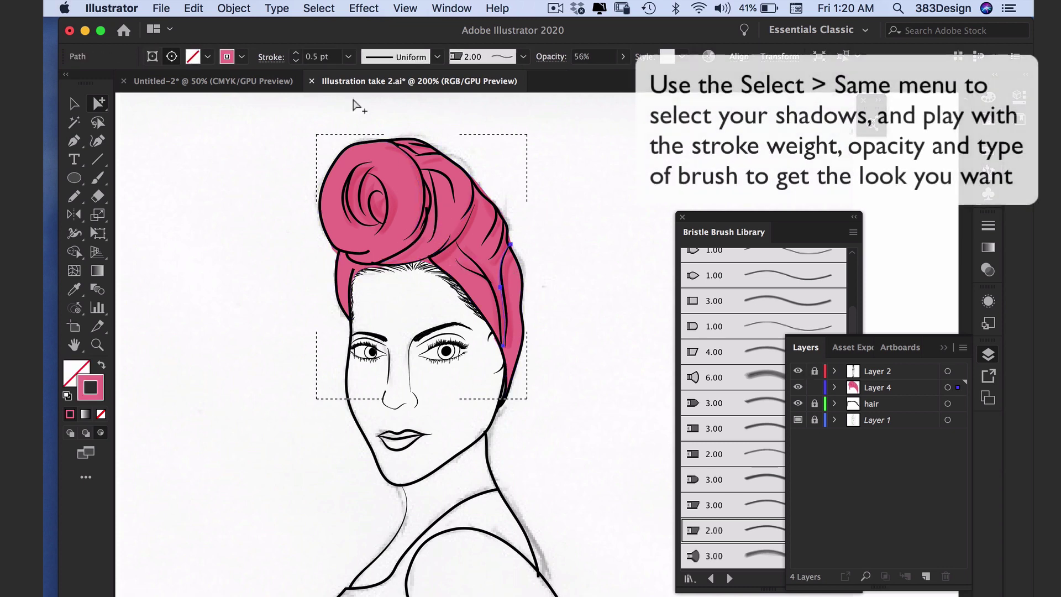
click(319, 9)
click(531, 270)
click(348, 57)
click(365, 73)
click(623, 57)
drag(618, 75, 587, 76)
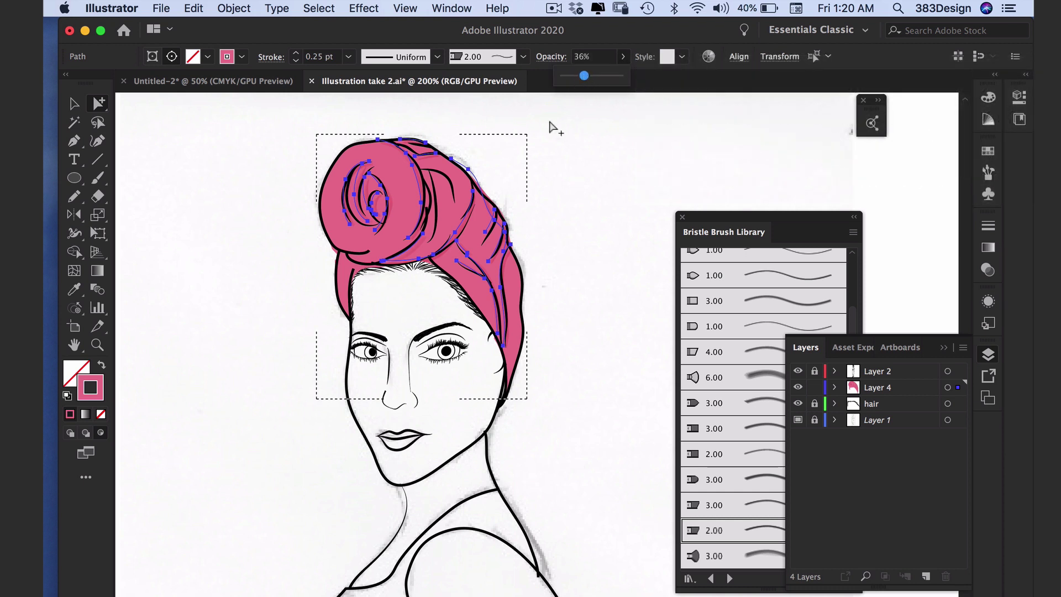
Try the 6.00 Deerfoot and several thinner bristle brushes on the selected shadow strokes.
click(742, 375)
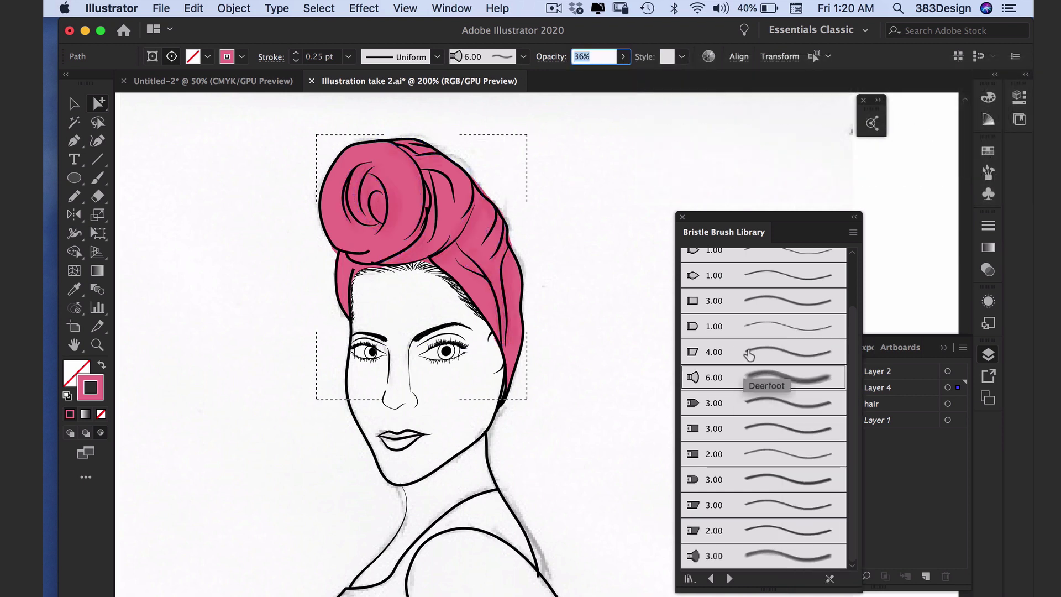
click(753, 330)
click(785, 420)
click(771, 451)
click(754, 507)
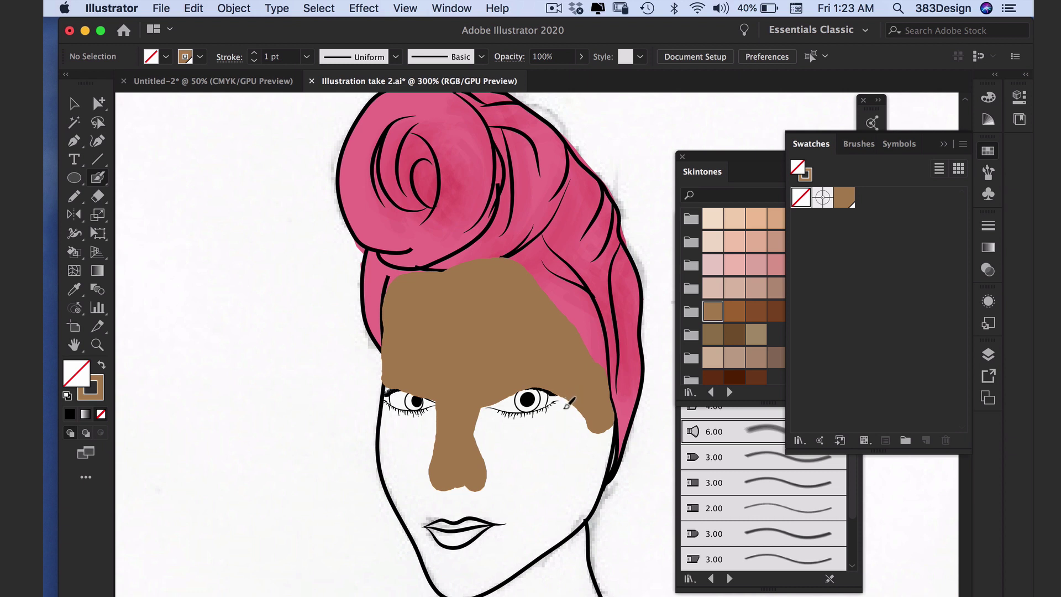
Paint the face around the eyes and the front leg down to the shoe in brown skin tone with the Blob Brush.
mouse_move(565, 397)
mouse_down()
mouse_move(524, 424)
mouse_move(483, 415)
mouse_move(494, 469)
mouse_move(492, 440)
mouse_move(508, 458)
mouse_move(569, 422)
mouse_move(608, 424)
mouse_move(588, 494)
mouse_move(550, 539)
mouse_move(585, 461)
mouse_move(578, 440)
mouse_move(525, 525)
mouse_move(552, 462)
mouse_move(499, 515)
mouse_move(527, 464)
mouse_move(469, 508)
mouse_move(454, 510)
mouse_move(459, 497)
mouse_move(483, 514)
mouse_move(452, 488)
mouse_move(415, 522)
mouse_move(398, 492)
mouse_move(388, 414)
mouse_move(433, 416)
mouse_move(401, 429)
mouse_move(436, 430)
mouse_move(405, 442)
mouse_up()
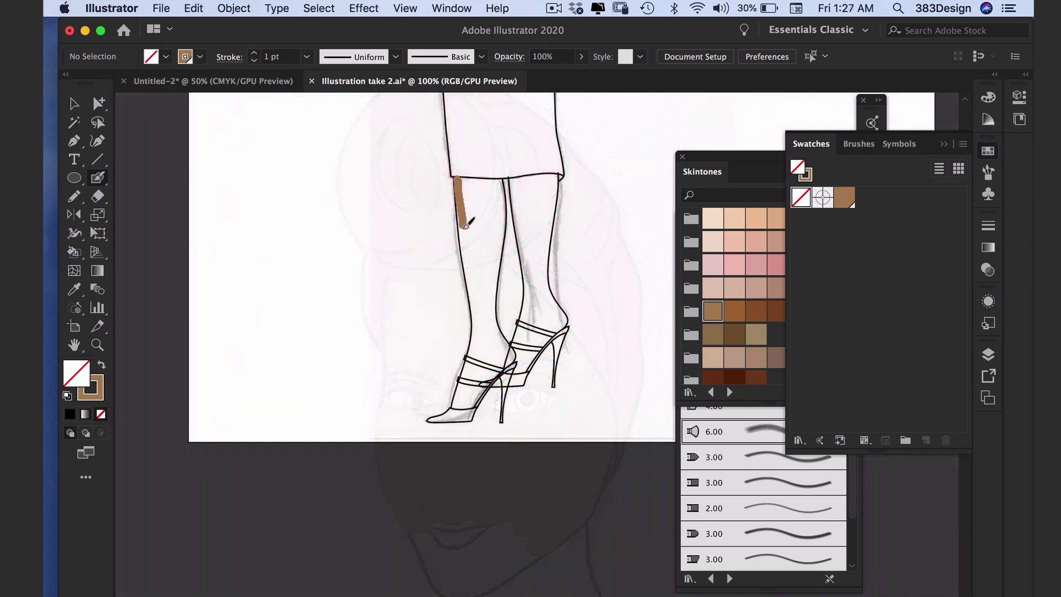
mouse_move(470, 259)
mouse_down()
mouse_move(479, 335)
mouse_move(454, 410)
mouse_up()
mouse_move(462, 177)
mouse_down()
mouse_move(474, 213)
mouse_move(472, 265)
mouse_up()
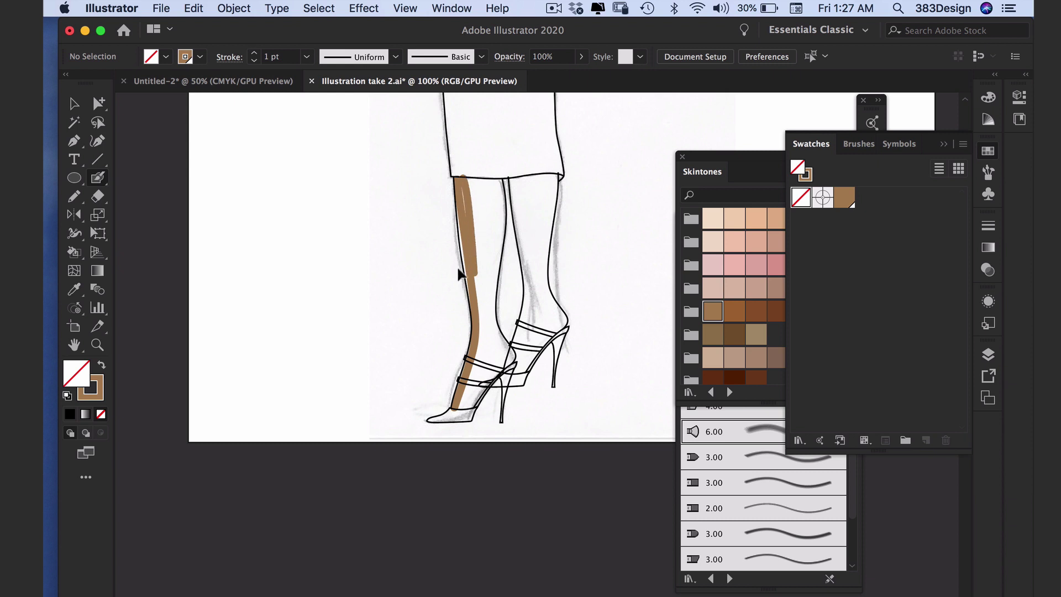
key(super+z)
mouse_move(464, 180)
mouse_down()
mouse_move(498, 181)
mouse_move(506, 203)
mouse_move(492, 286)
mouse_move(511, 351)
mouse_up()
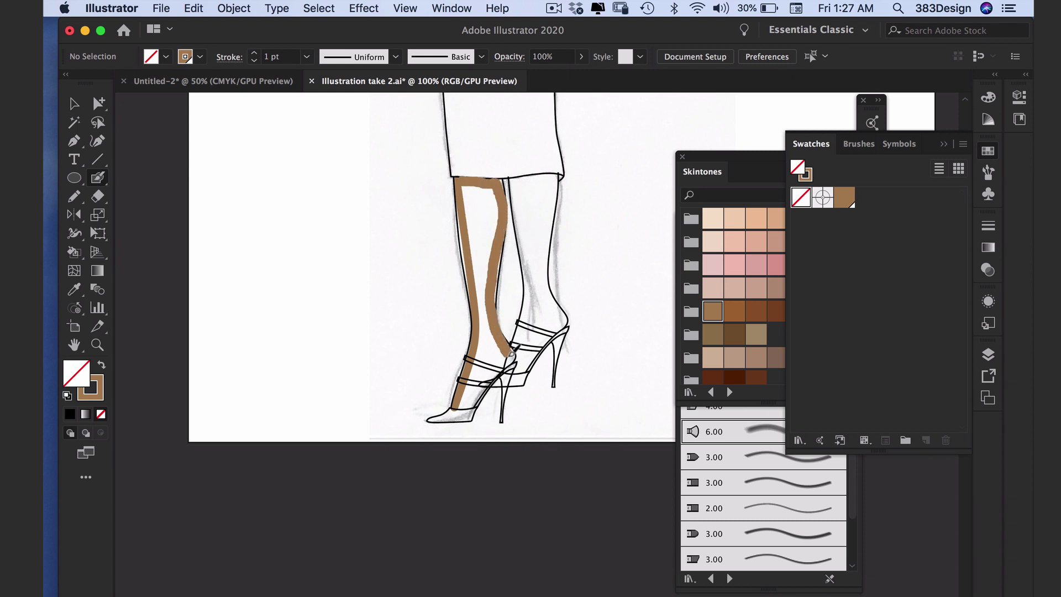
mouse_move(466, 395)
mouse_down()
mouse_move(478, 363)
mouse_move(470, 396)
mouse_move(500, 357)
mouse_move(489, 296)
mouse_move(498, 212)
mouse_move(495, 189)
mouse_move(474, 182)
mouse_move(465, 188)
mouse_move(480, 310)
mouse_up()
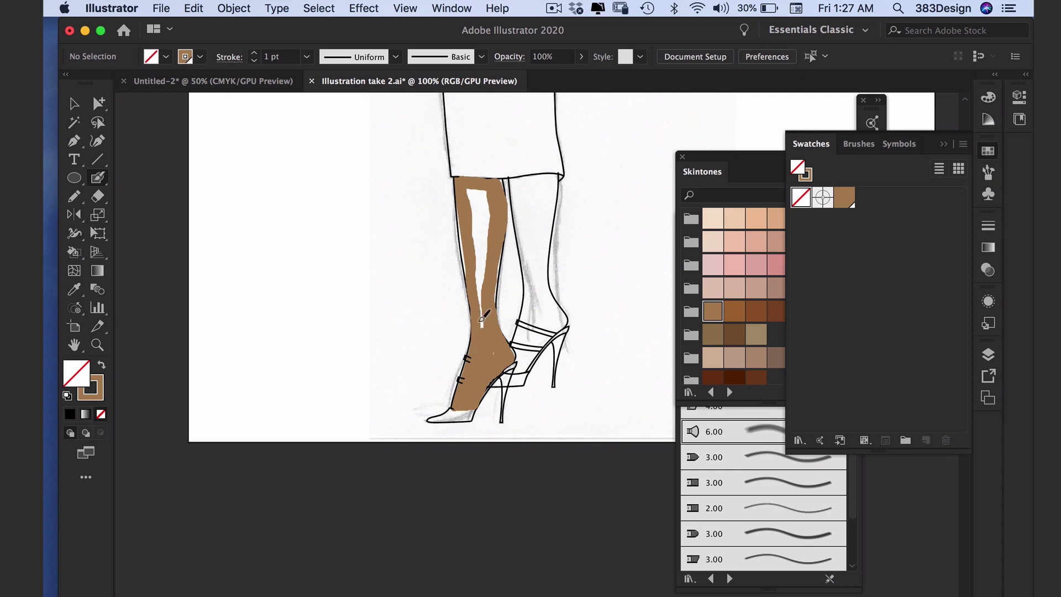
mouse_move(474, 230)
mouse_down()
mouse_move(475, 186)
mouse_move(479, 277)
mouse_move(493, 219)
mouse_move(485, 189)
mouse_move(485, 260)
mouse_up()
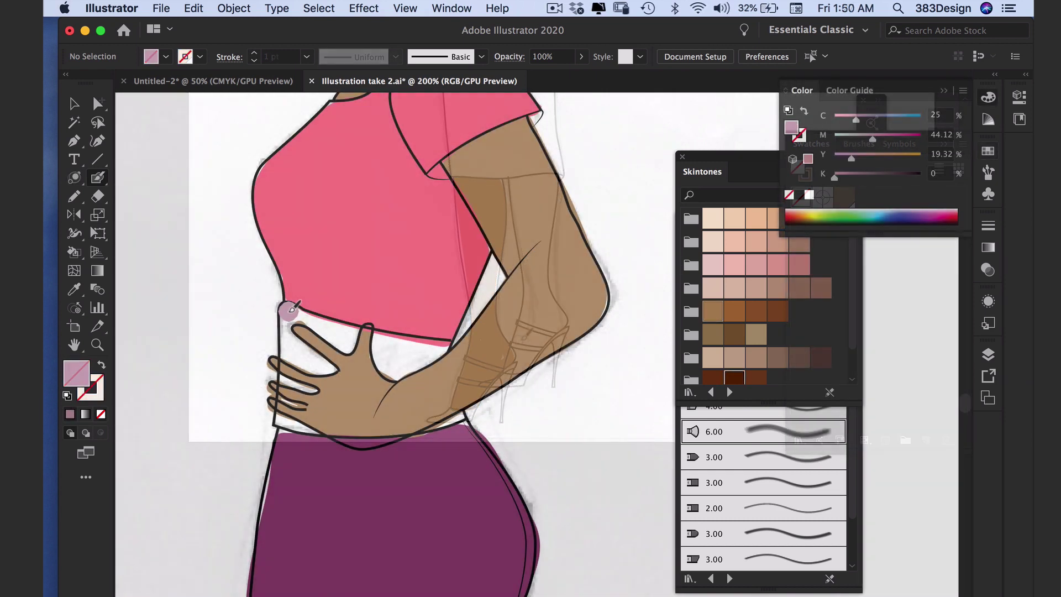
Paint the waistband between the pink top and the purple skirt in mauve with the Blob Brush.
drag(285, 308, 442, 351)
mouse_move(294, 311)
mouse_down()
mouse_move(286, 417)
mouse_move(399, 425)
mouse_move(458, 413)
mouse_move(298, 371)
mouse_move(312, 389)
mouse_move(324, 354)
mouse_move(322, 407)
mouse_move(342, 344)
mouse_move(337, 424)
mouse_move(374, 338)
mouse_move(382, 417)
mouse_move(407, 376)
mouse_move(414, 401)
mouse_move(427, 393)
mouse_move(436, 360)
mouse_move(435, 406)
mouse_move(438, 365)
mouse_move(453, 413)
mouse_move(434, 391)
mouse_up()
Move the skin layer above the clothes layer so the hand sits in front of the mauve waistband.
key(super+minus)
key(super+minus)
key(super+minus)
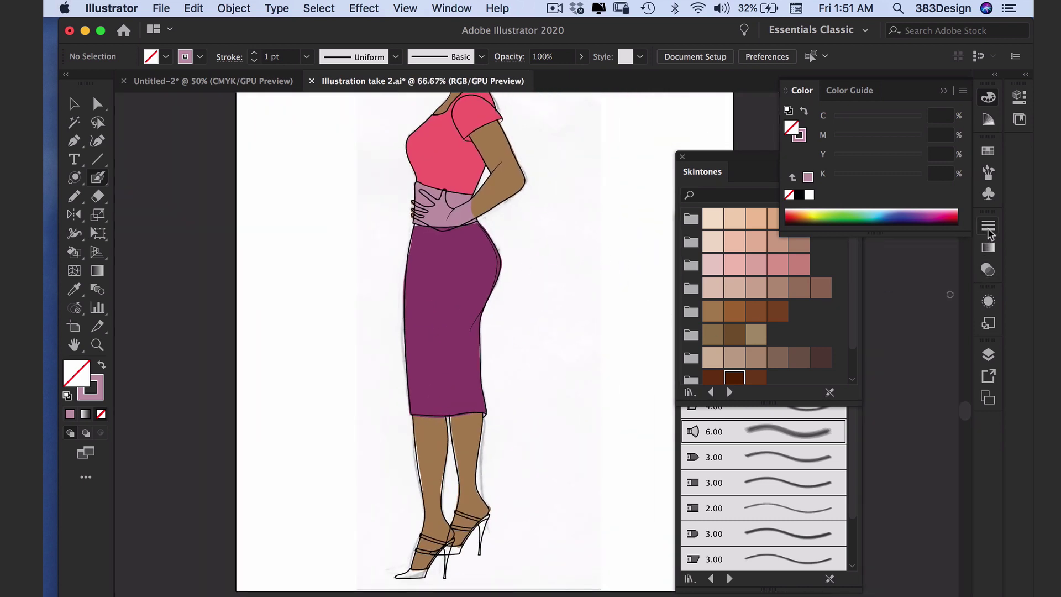
click(988, 356)
drag(886, 437, 885, 412)
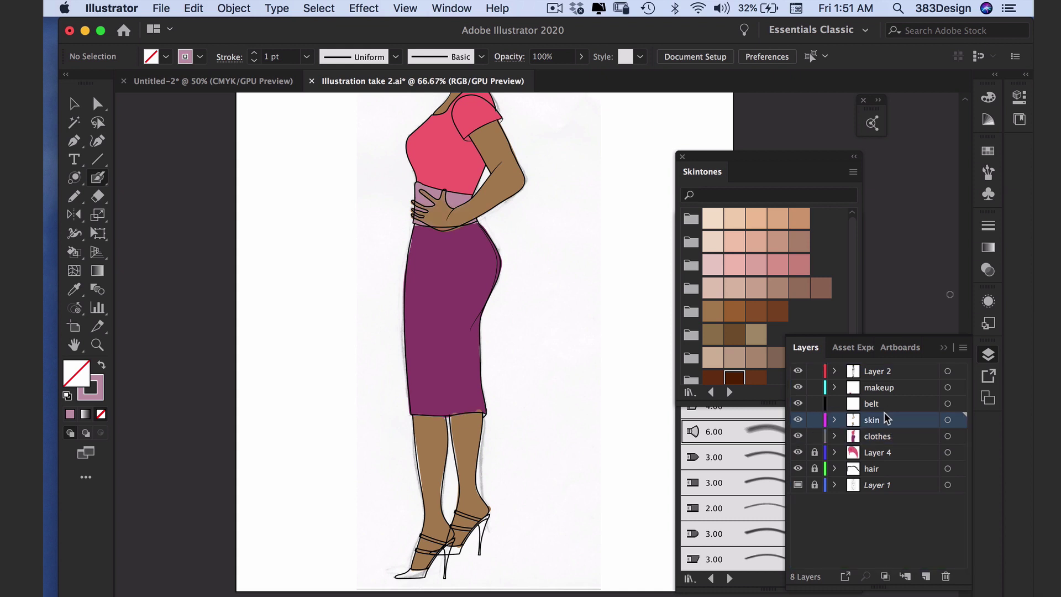
Pull the brown skin shape's anchor beneath the hand up to the line art with Direct Selection.
drag(469, 199, 515, 255)
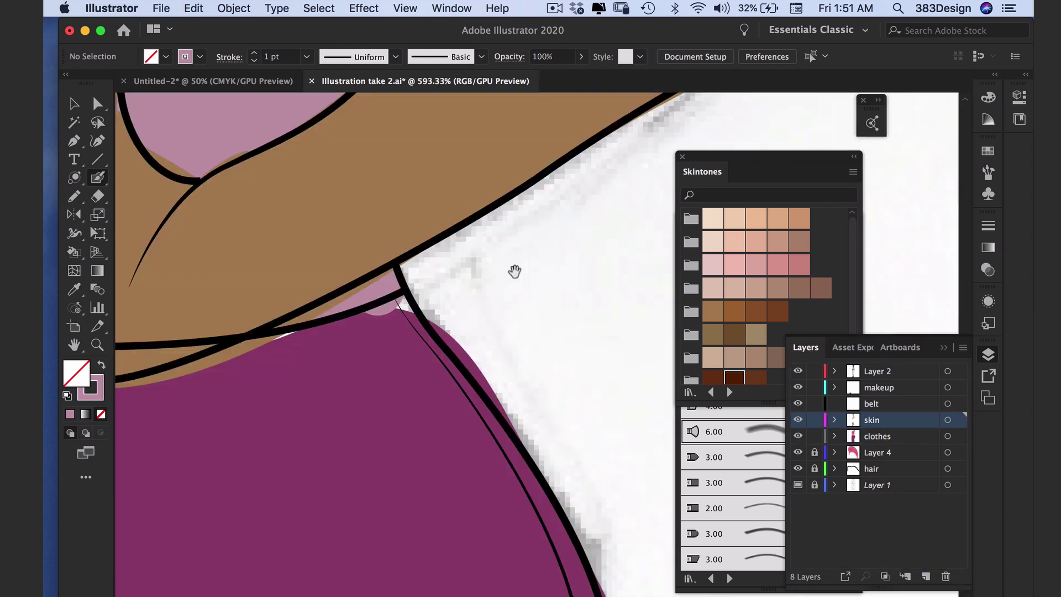
drag(450, 328, 538, 428)
key(super+minus)
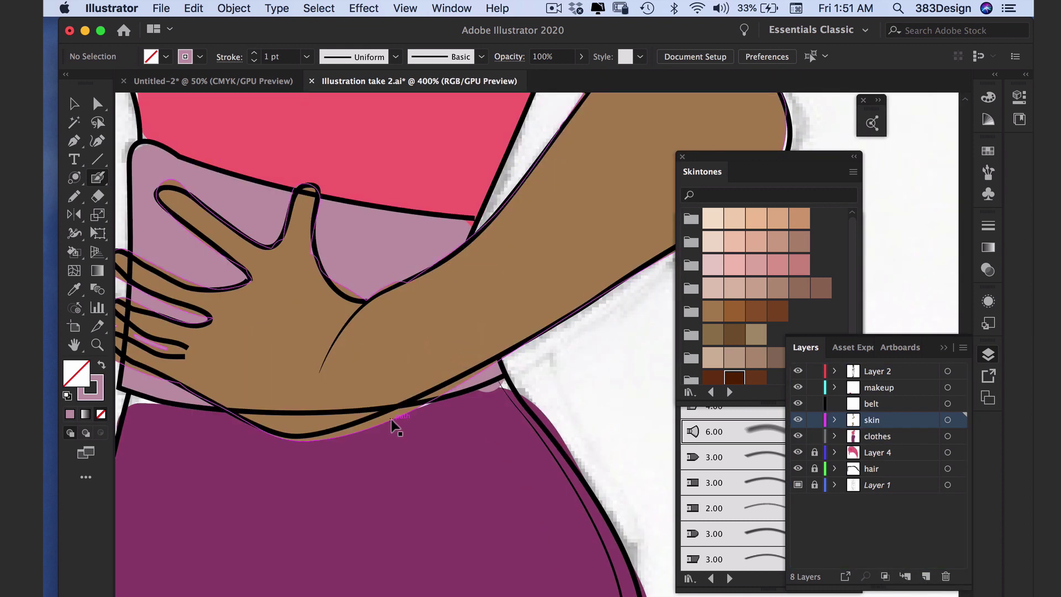
super+click(392, 421)
click(97, 104)
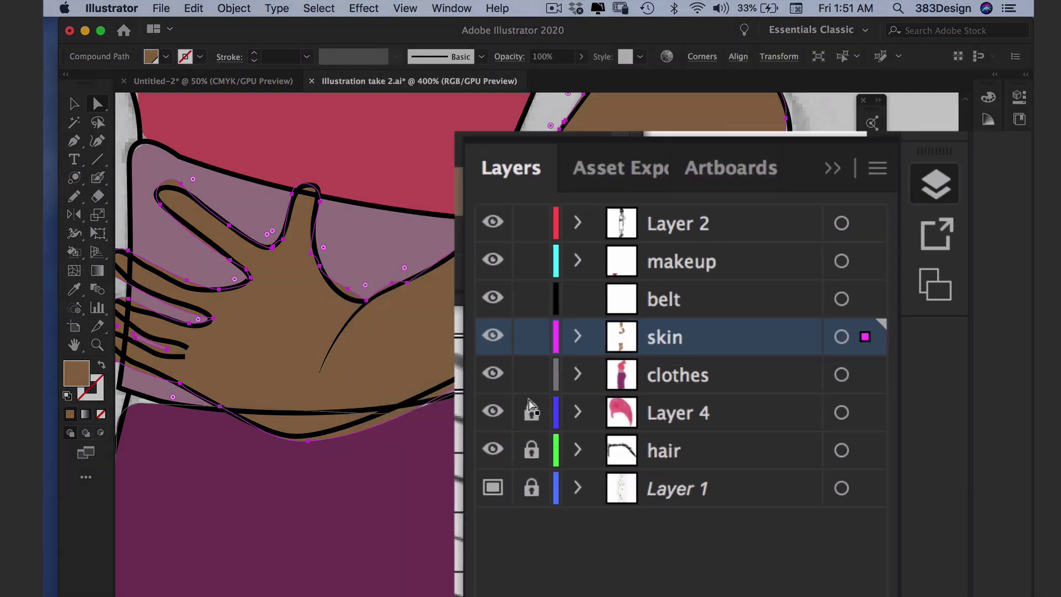
click(530, 398)
drag(308, 441, 300, 442)
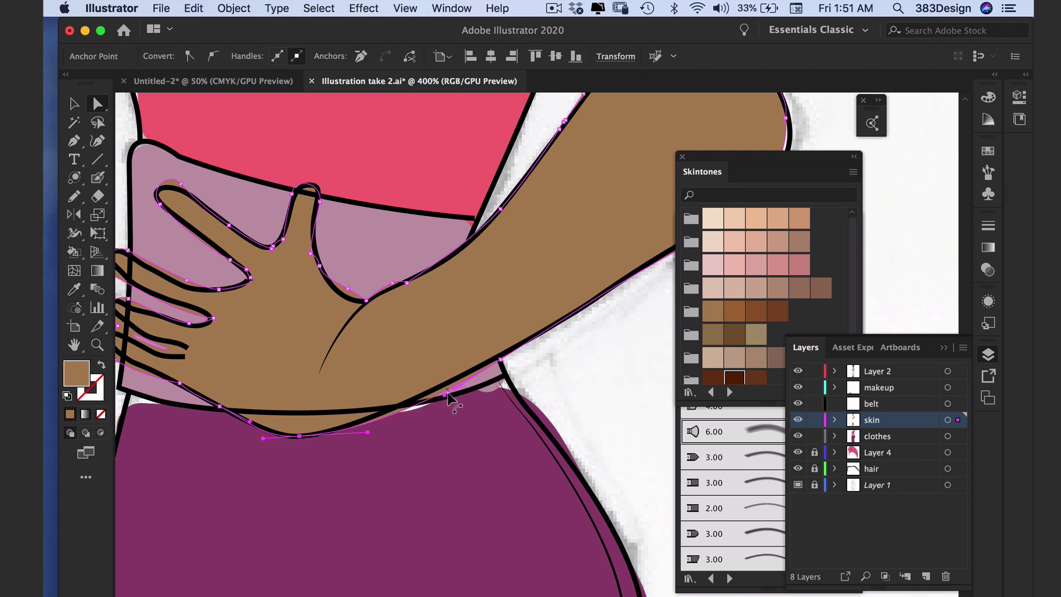
Adjust the anchors on the purple skirt's upper edge to close the gaps below the waistband and wrist.
click(522, 393)
click(498, 386)
drag(498, 386, 496, 381)
click(507, 374)
click(415, 414)
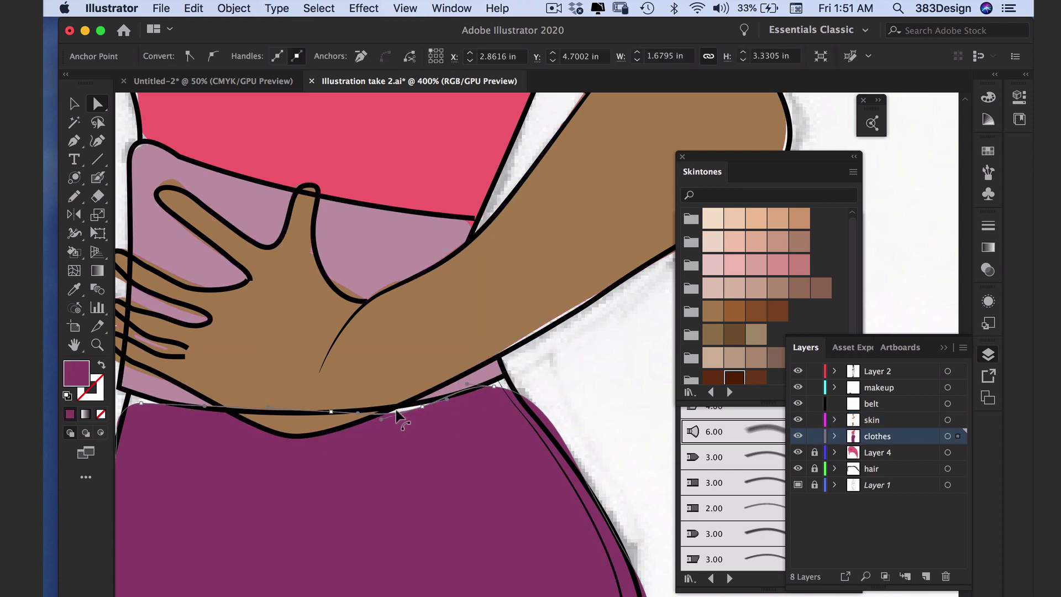
drag(416, 415, 424, 406)
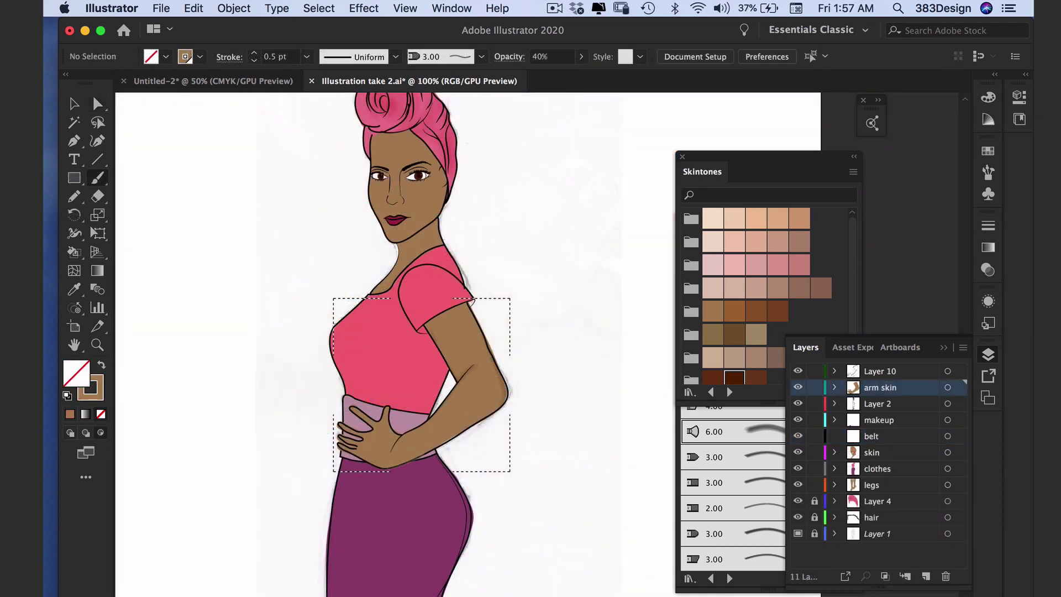
Shade along the underside of the forearm inside the arm shape with the 3.00 bristle brush, and clear the selection.
drag(386, 469, 477, 425)
key(super+equal)
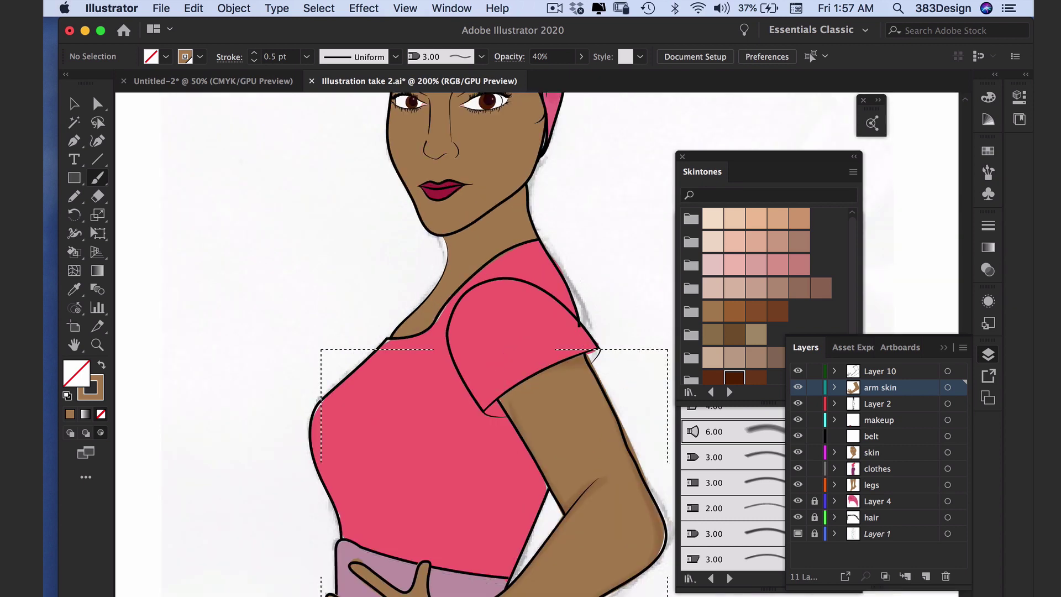
key(super+minus)
click(98, 104)
click(445, 407)
click(469, 419)
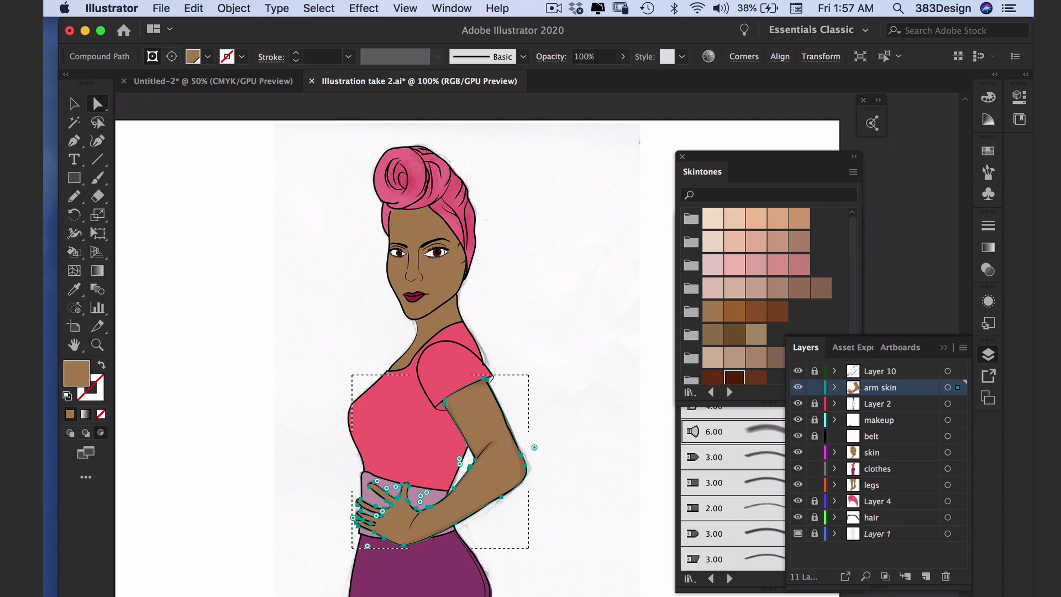
key(super+plus)
key(super+shift+a)
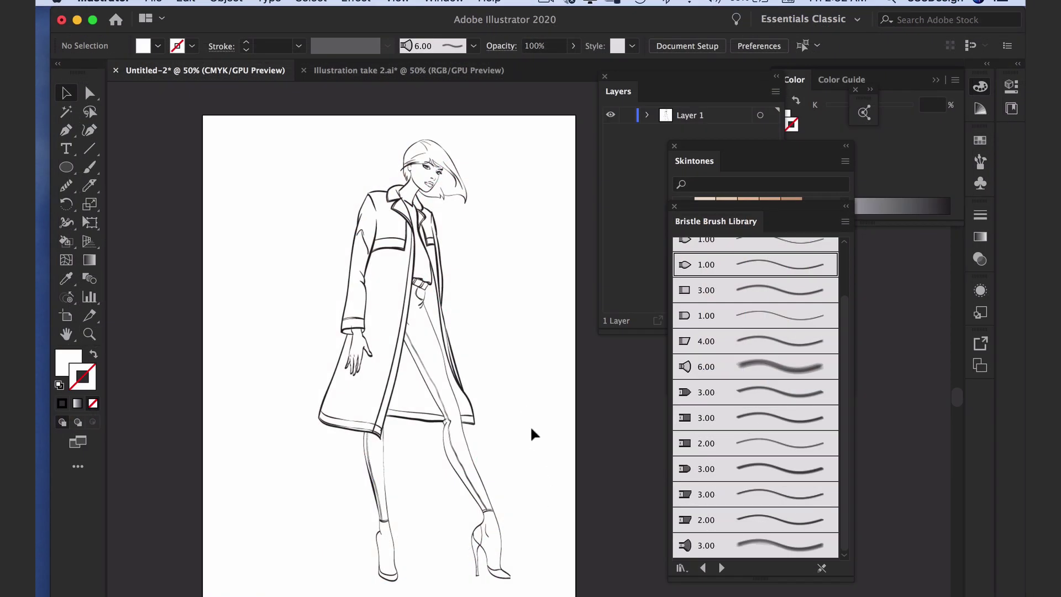
Select the embedded line drawing of the woman in the coat and set its blending mode to Multiply.
super+click(531, 412)
drag(531, 412, 557, 499)
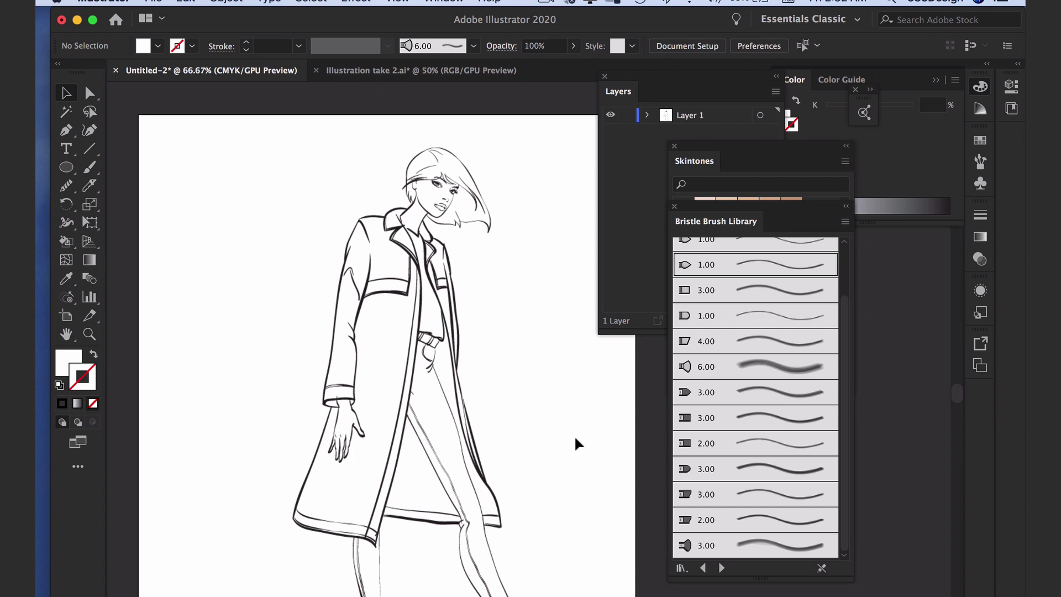
scroll(580, 439, right, 3)
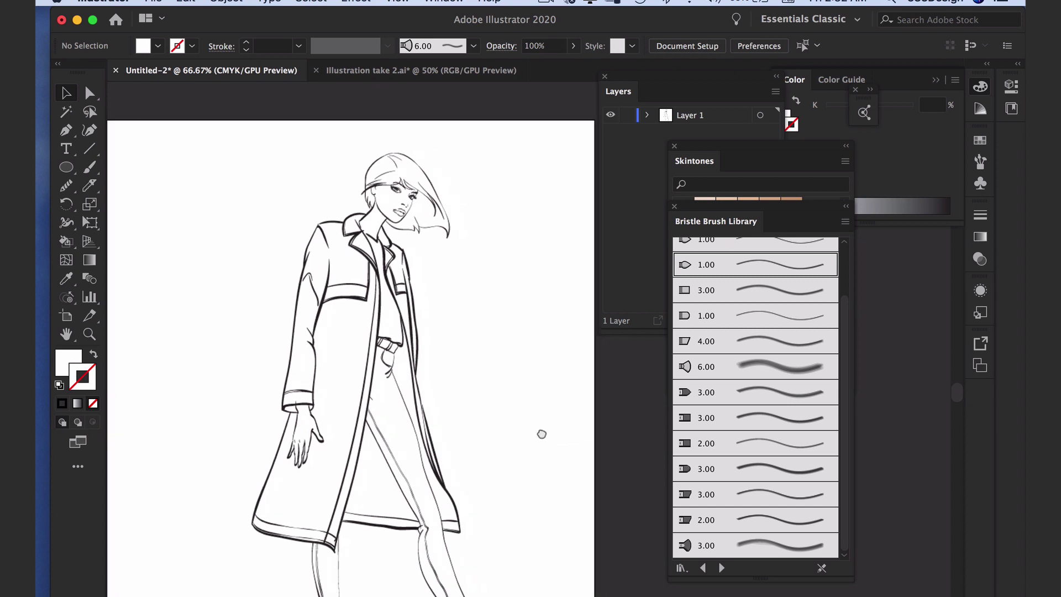
click(479, 360)
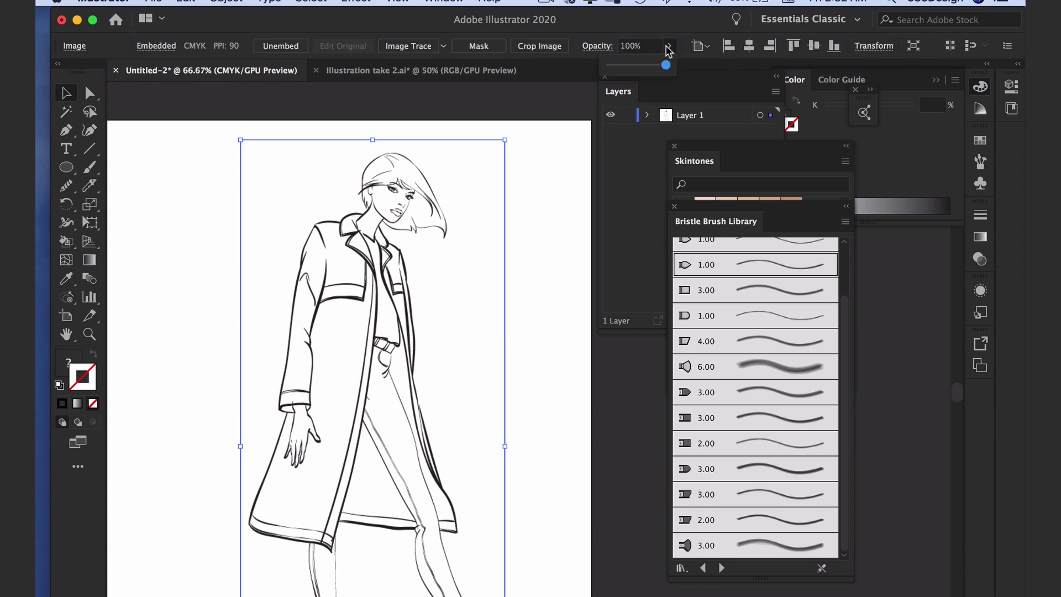
click(598, 46)
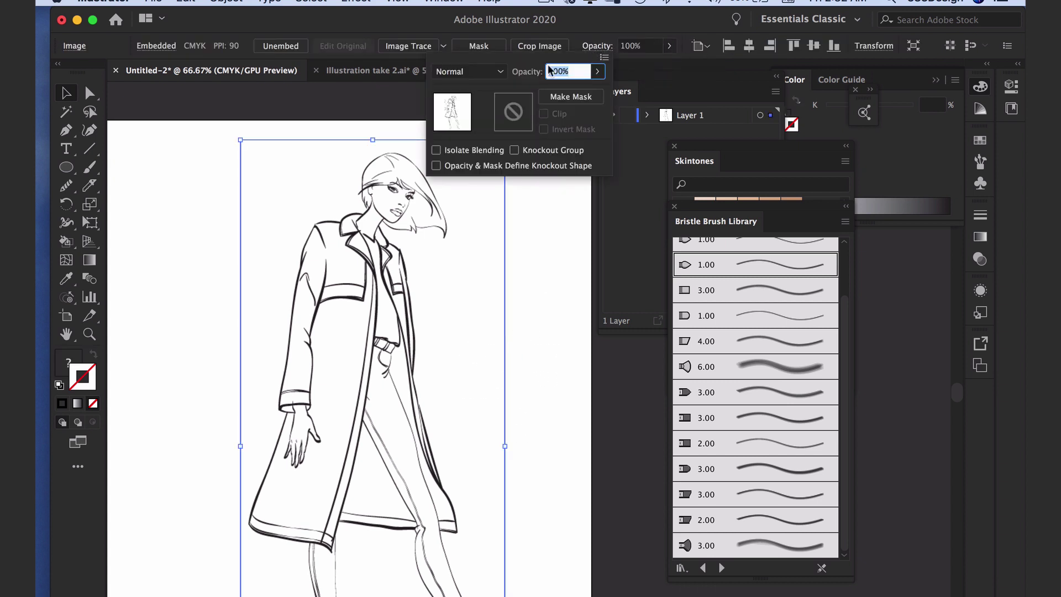
click(486, 72)
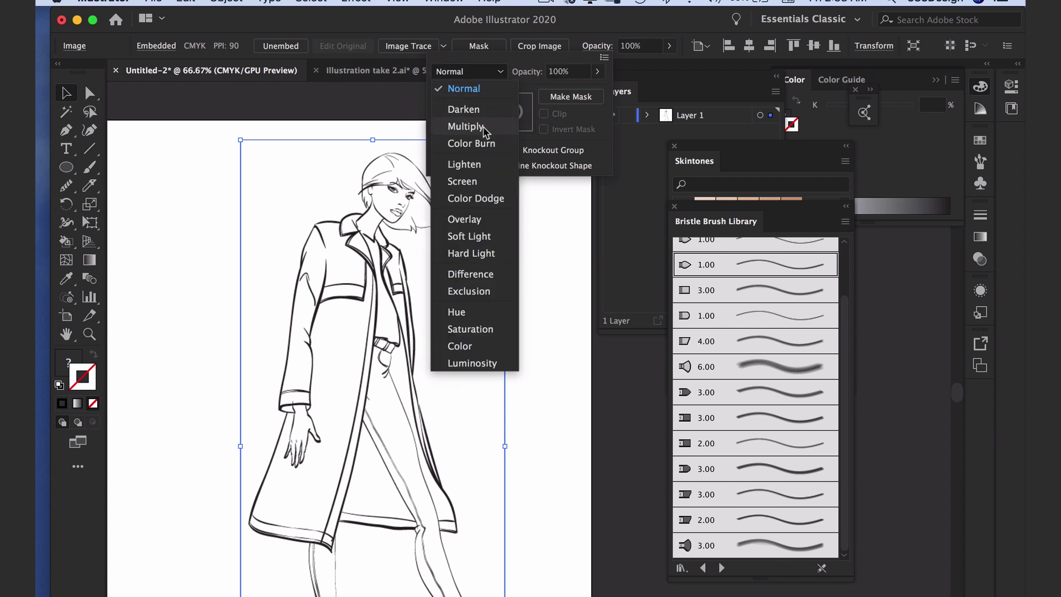
click(467, 127)
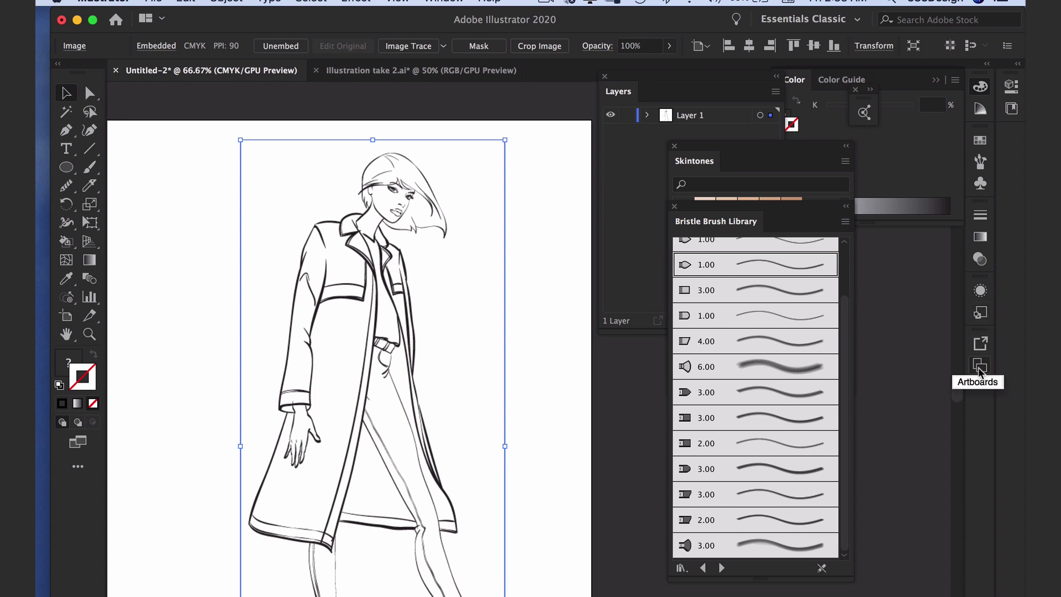
Create a new layer and rename the line drawing's layer as outlines.
click(615, 169)
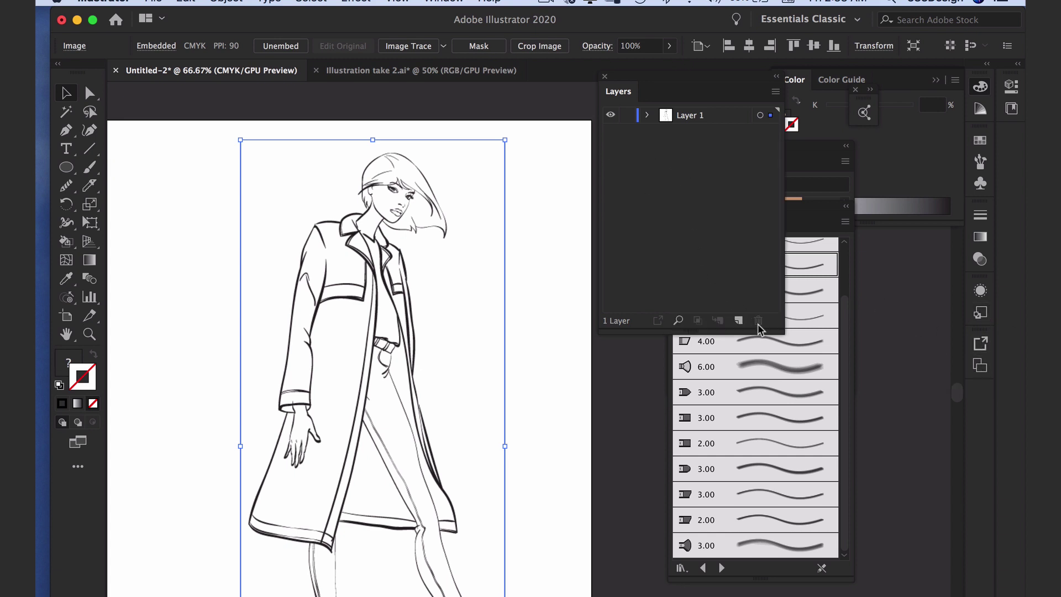
click(739, 320)
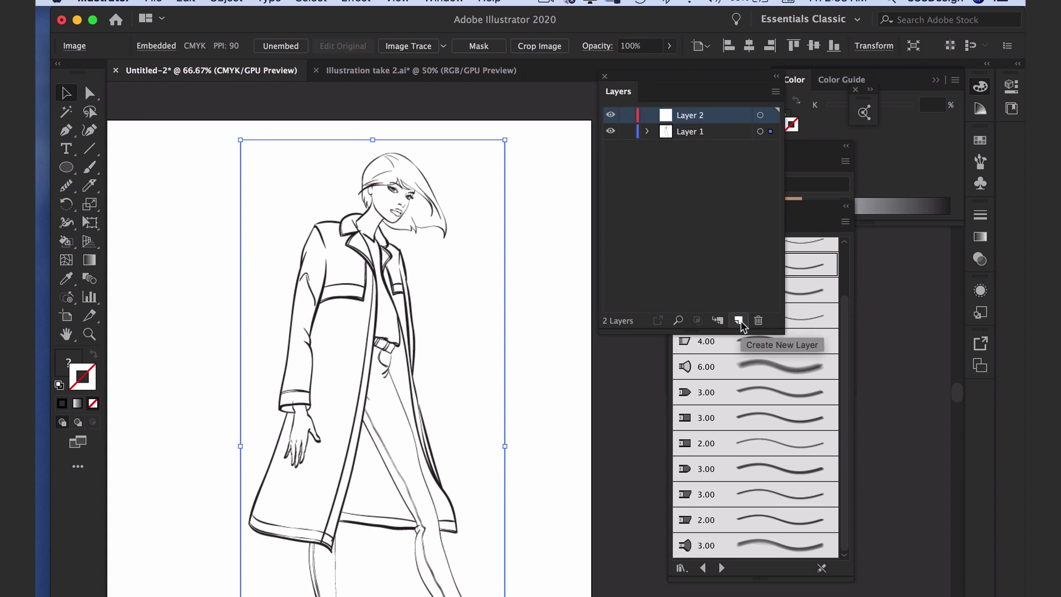
double_click(698, 133)
text(outlines)
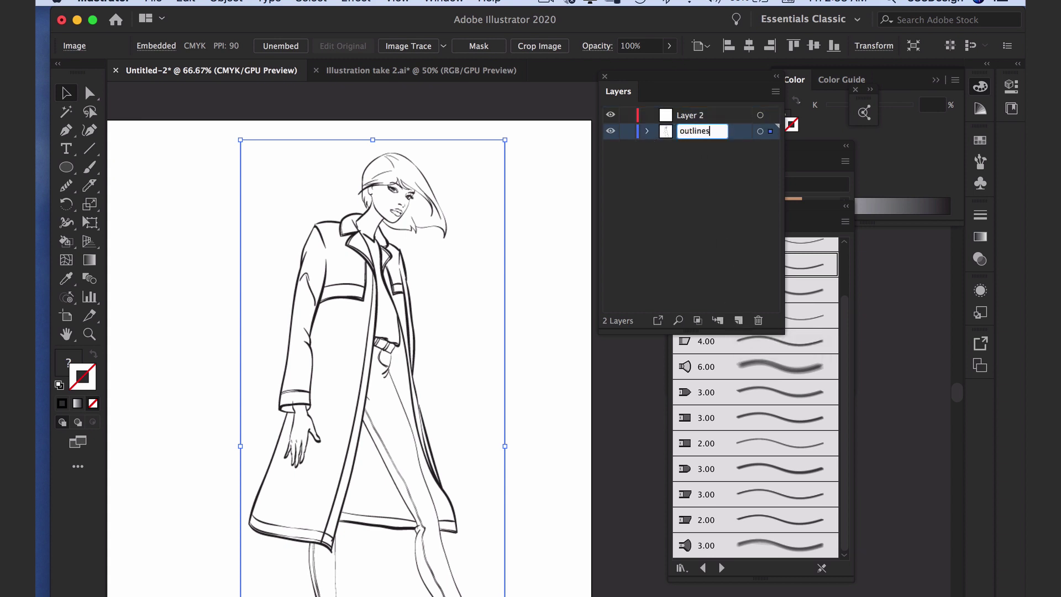
key(Return)
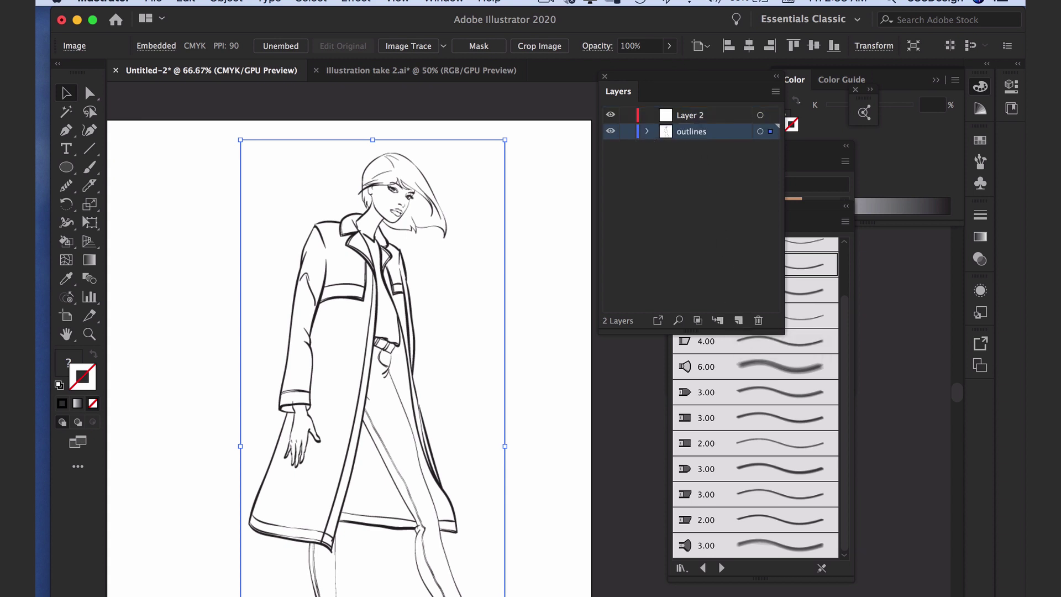
Rename the new empty layer as color, move it below the outlines layer, and deselect the drawing.
double_click(689, 115)
text(colo)
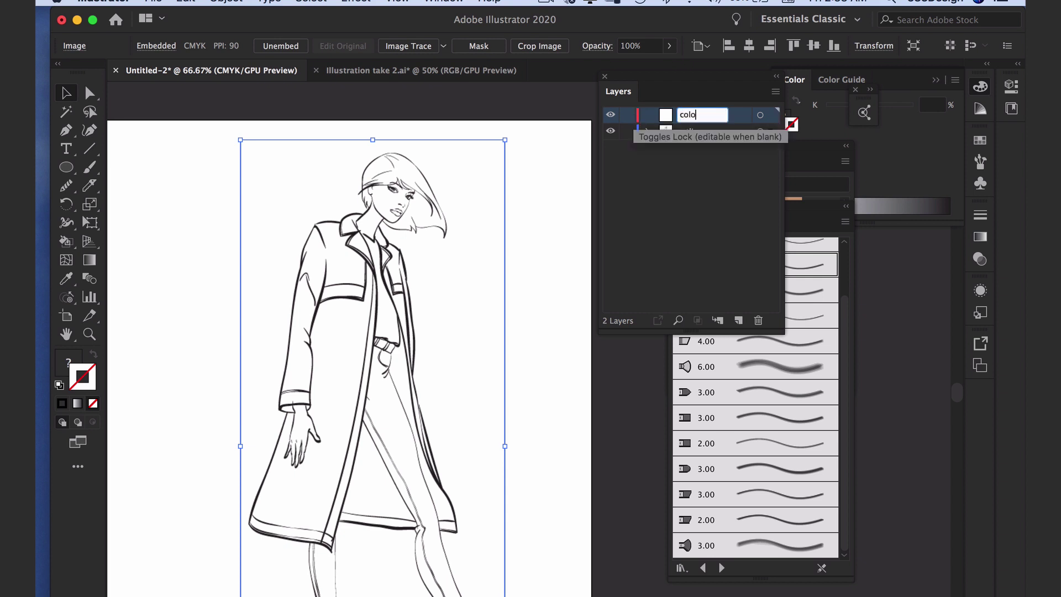
text(r)
click(694, 162)
drag(731, 117, 730, 142)
click(549, 293)
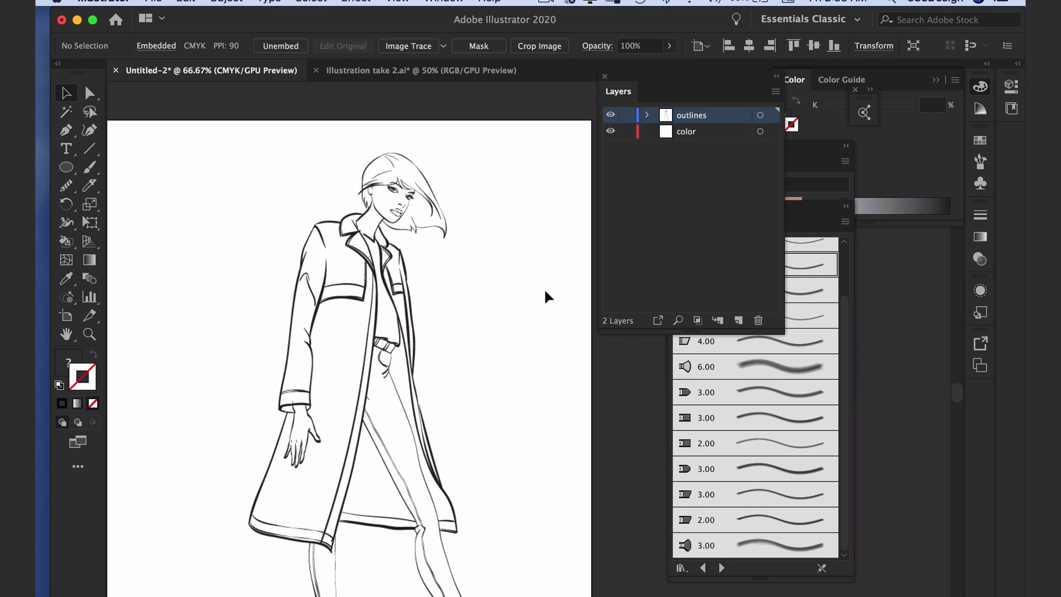
Lock the outlines layer, activate the color layer, and set the Blob Brush to the taupe swatch in the Neutral library.
super+click(533, 304)
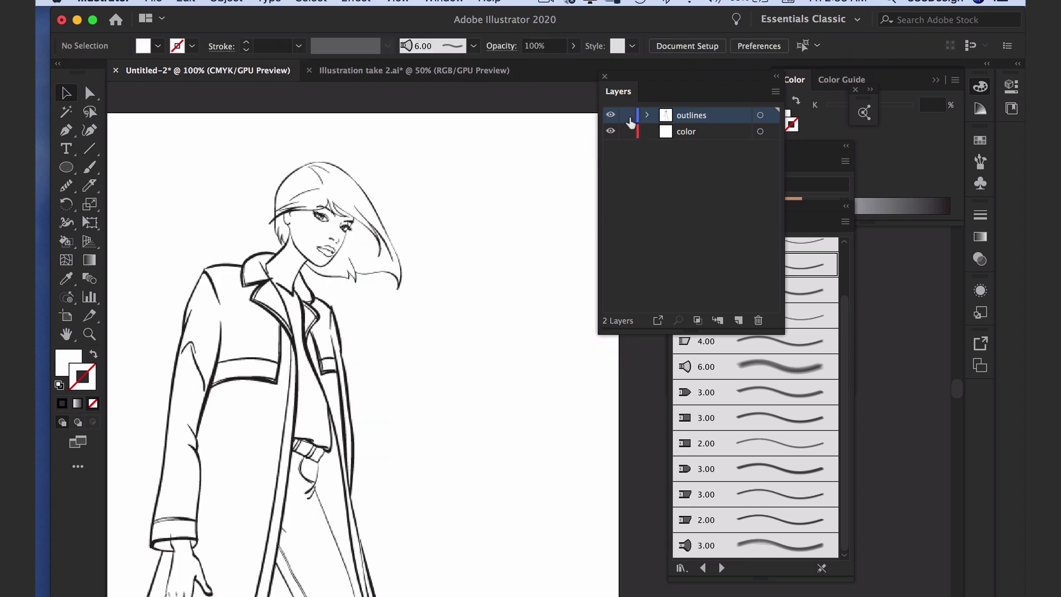
drag(495, 305, 556, 207)
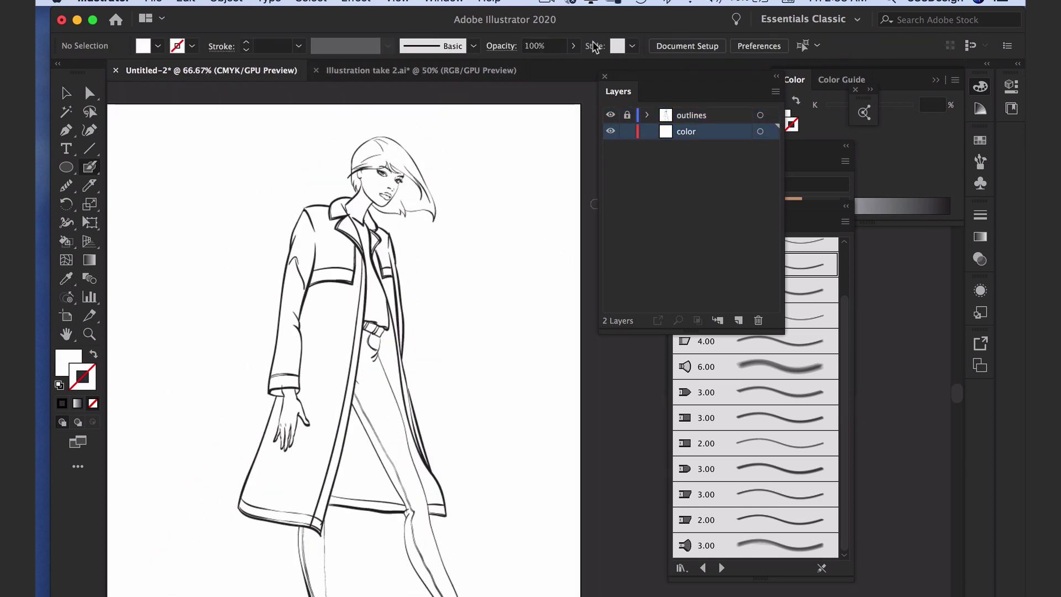
click(980, 140)
click(791, 430)
click(817, 434)
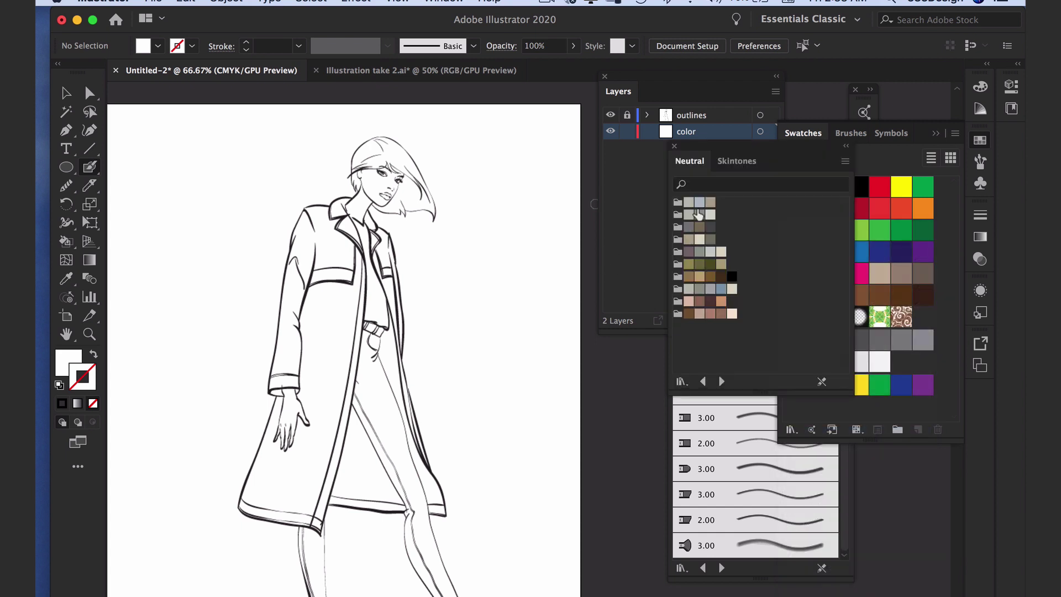
click(710, 203)
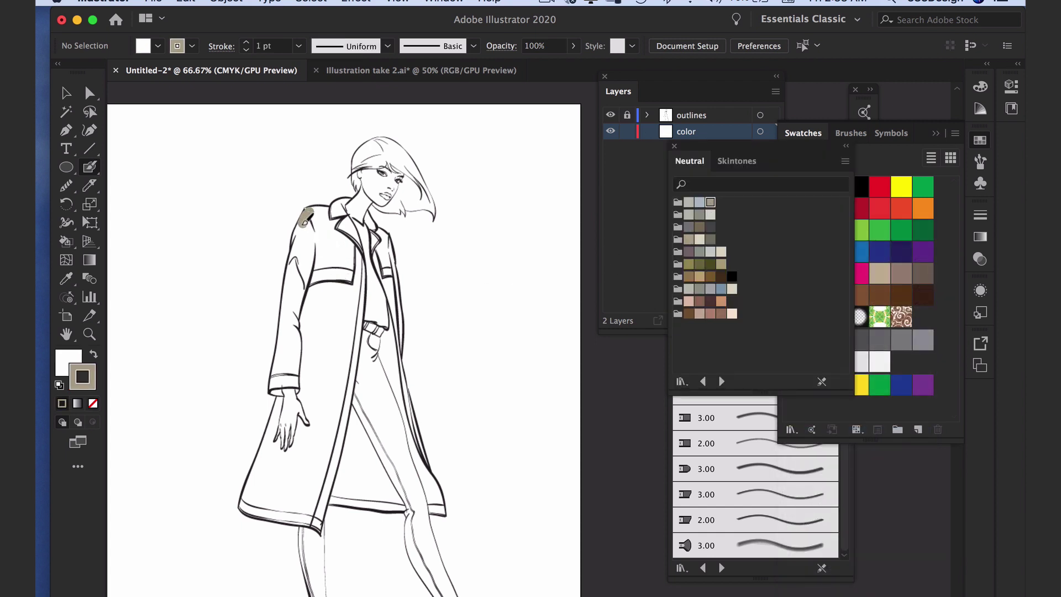
Paint the coat's near side taupe, covering the collar, sleeve, cuff and long front panel and leaving the hand unpainted.
mouse_move(298, 251)
mouse_down()
mouse_move(275, 386)
mouse_move(301, 376)
mouse_move(311, 209)
mouse_move(290, 274)
mouse_move(285, 322)
mouse_move(310, 236)
mouse_move(288, 377)
mouse_move(293, 348)
mouse_up()
mouse_move(312, 276)
mouse_down()
mouse_move(361, 271)
mouse_move(327, 200)
mouse_move(331, 252)
mouse_move(359, 247)
mouse_move(342, 200)
mouse_move(363, 307)
mouse_move(343, 412)
mouse_move(347, 326)
mouse_move(342, 353)
mouse_move(332, 315)
mouse_move(308, 293)
mouse_move(305, 374)
mouse_move(318, 331)
mouse_move(304, 504)
mouse_up()
drag(295, 467, 330, 448)
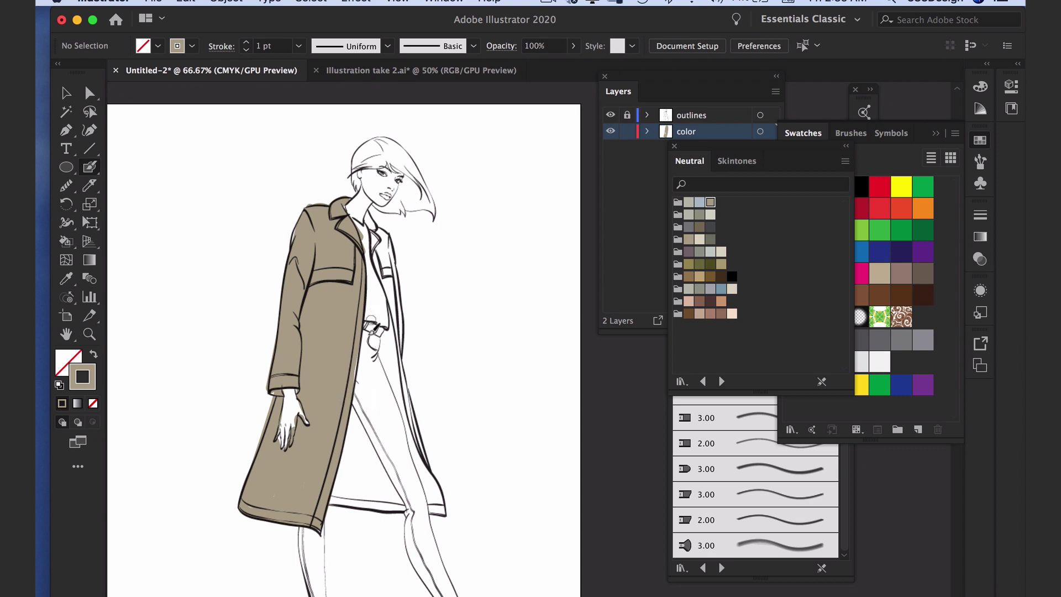
Select the painted coat shape, enable Draw Inside for it, and swap the taupe from fill to stroke.
key(super+plus)
drag(455, 397, 422, 419)
key(v)
click(421, 419)
key(shift+e)
key(v)
click(297, 326)
click(326, 430)
click(93, 423)
click(94, 354)
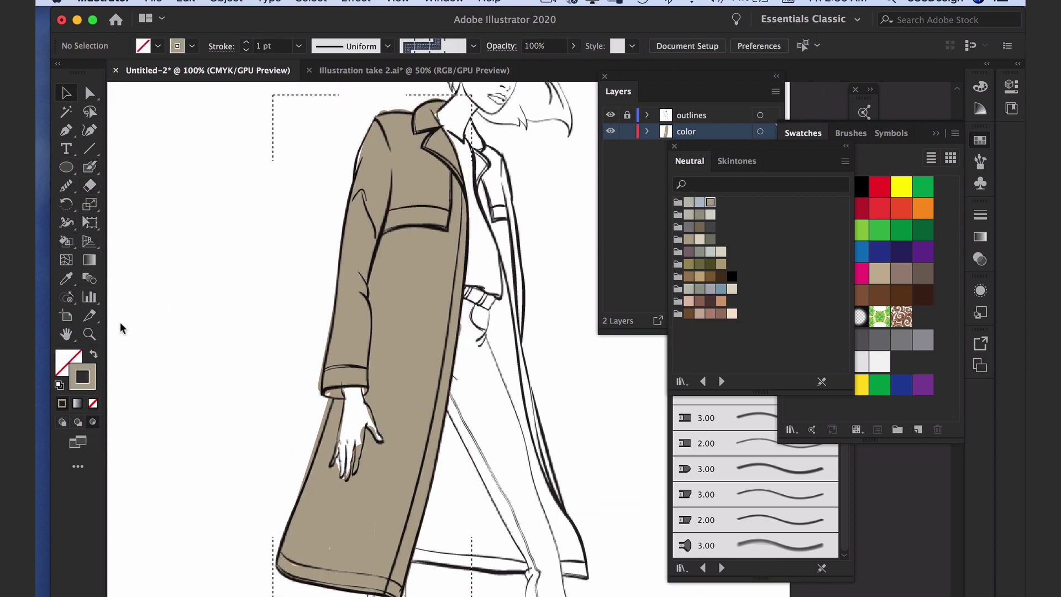
Choose the blending mode and set the opacity to 28% for drawing inside the coat shape.
click(501, 46)
click(373, 71)
click(388, 125)
click(501, 71)
drag(495, 91, 458, 93)
click(301, 240)
click(302, 244)
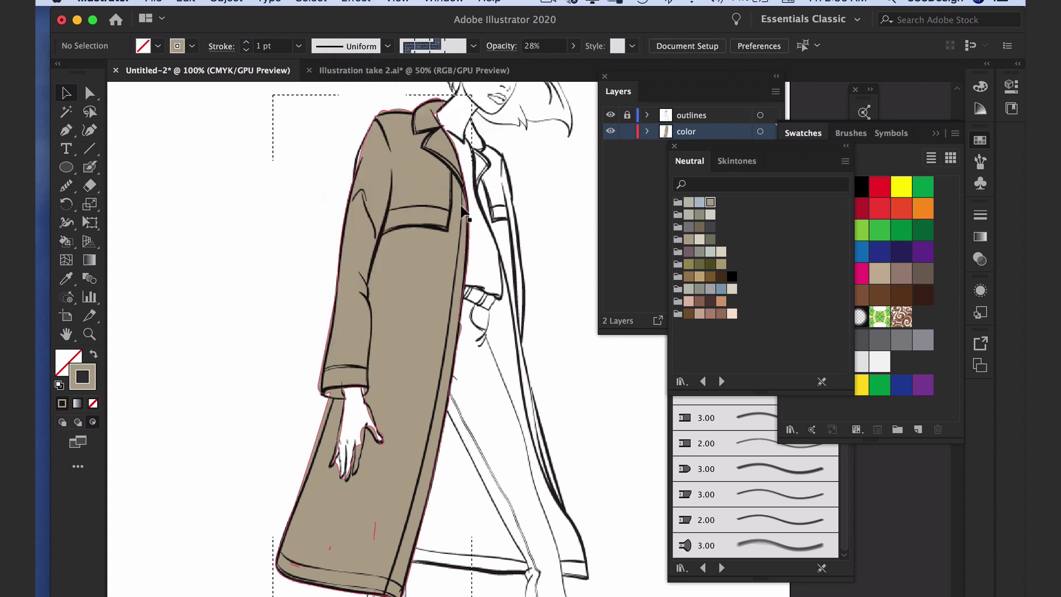
Draw a curved Pen path along the coat's front edge from the base of the lapel down to the hem.
key(p)
click(463, 188)
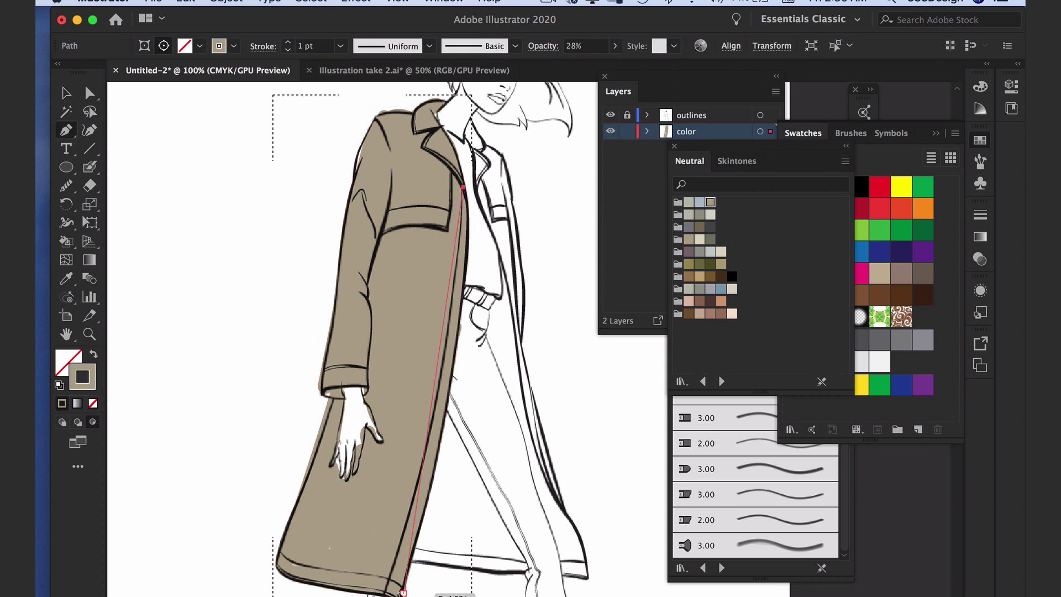
click(404, 593)
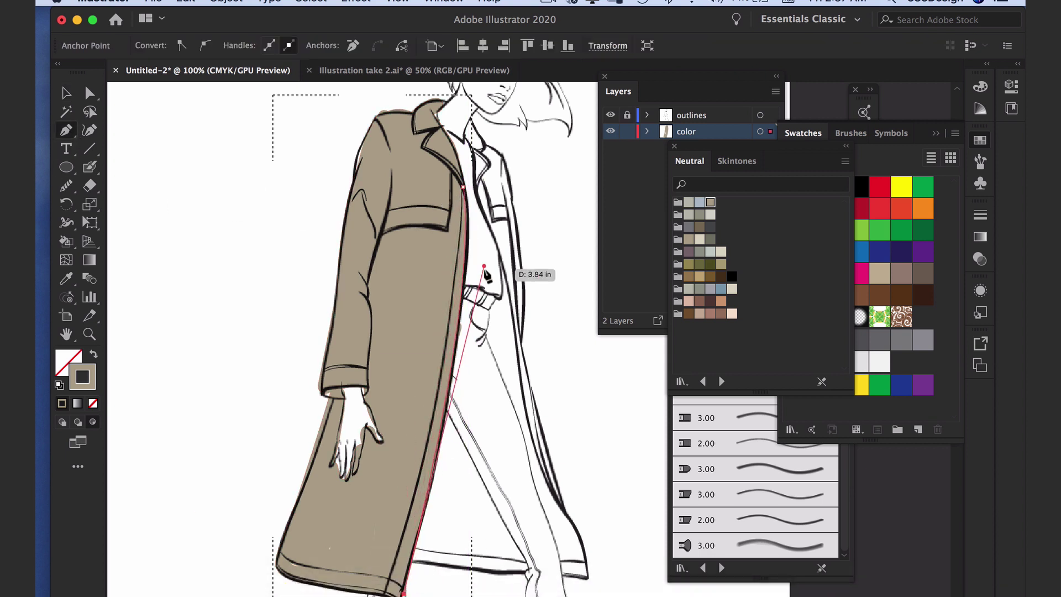
key(v)
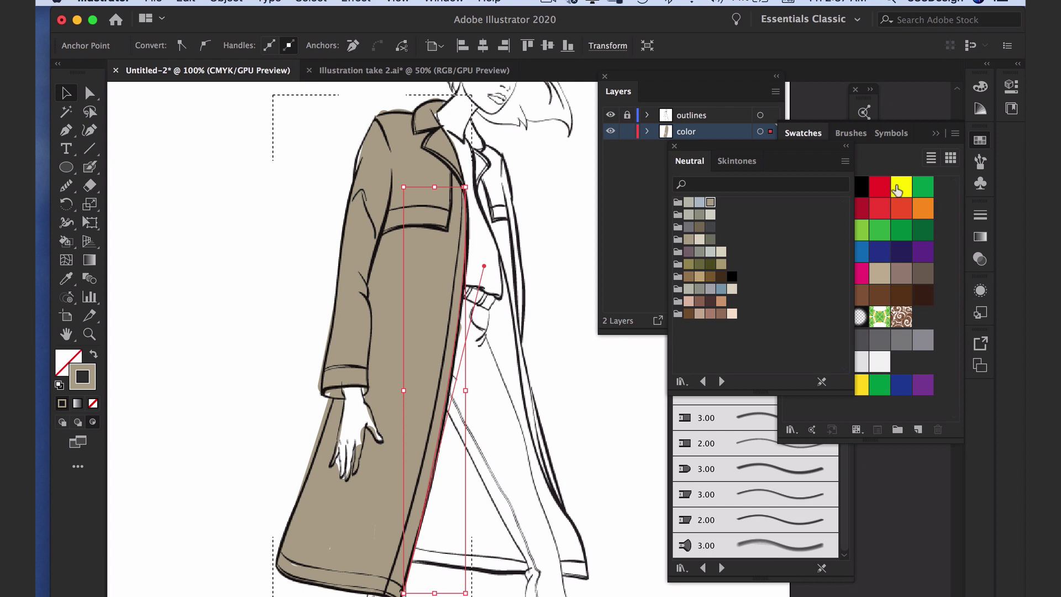
Set the front-edge path's stroke weight to 3 pt and its opacity to 55%, and clear the selection.
click(981, 215)
key(super+h)
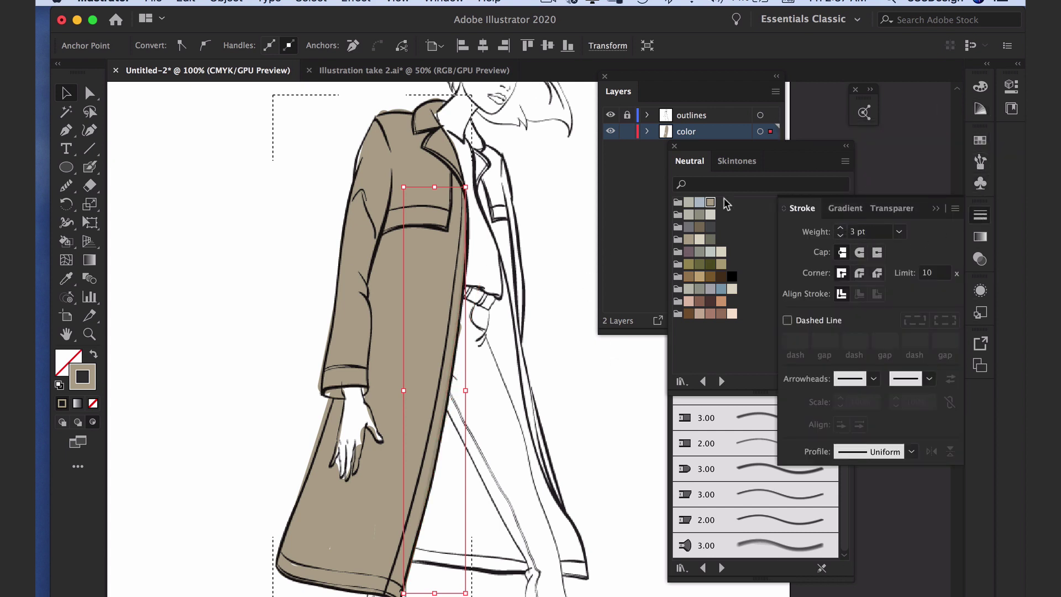
click(1012, 85)
click(913, 294)
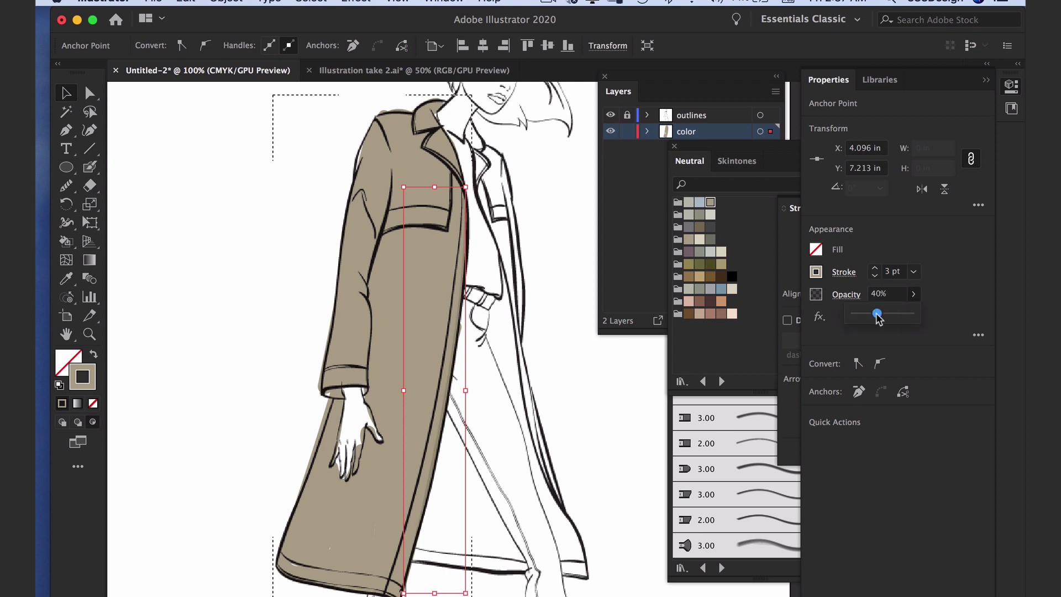
click(621, 396)
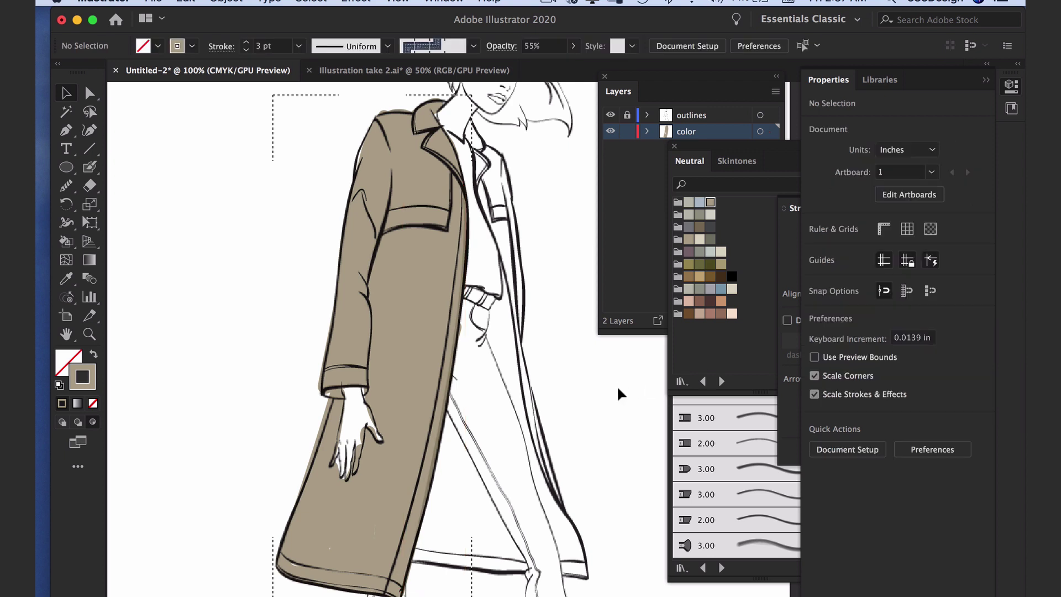
Draw a curved Pen shadow line along the lapel's lower edge and up to the collar.
scroll(621, 396, up, 3)
click(64, 133)
click(469, 226)
drag(431, 186, 322, 186)
drag(441, 174, 450, 176)
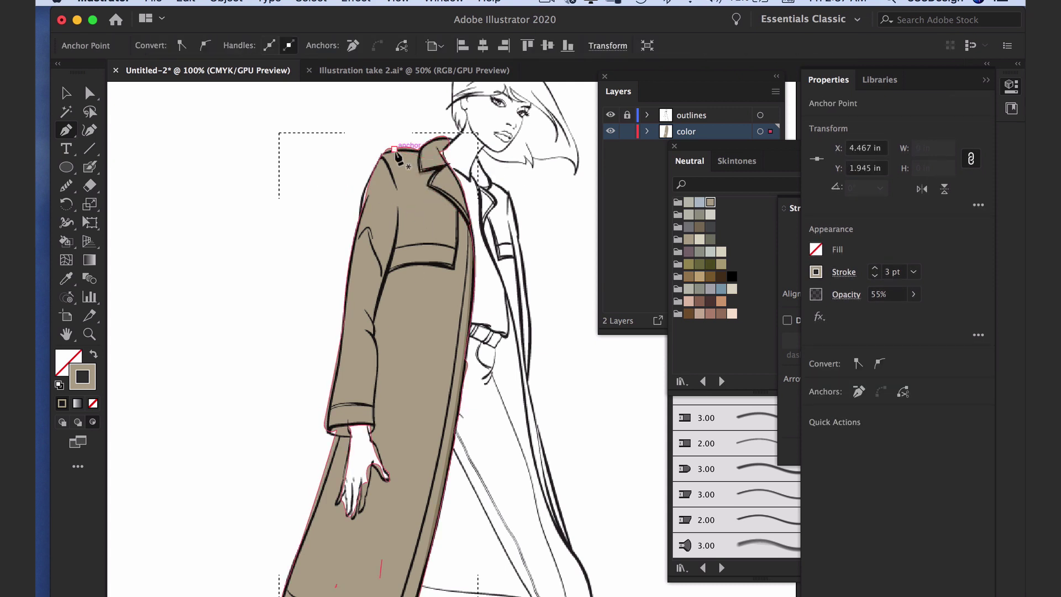
Draw a curved Pen shadow line along the lower edge of the chest pocket flap and deselect it.
click(381, 275)
drag(453, 268, 501, 280)
key(v)
click(315, 216)
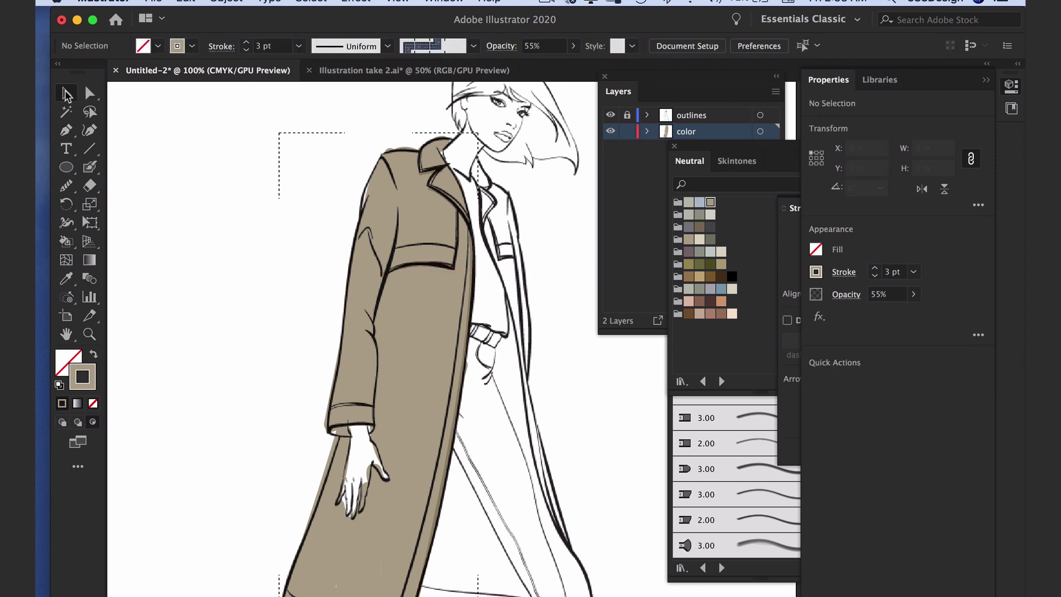
Select the shadow path under the chest pocket flap with the Direct Selection tool.
click(91, 89)
click(411, 266)
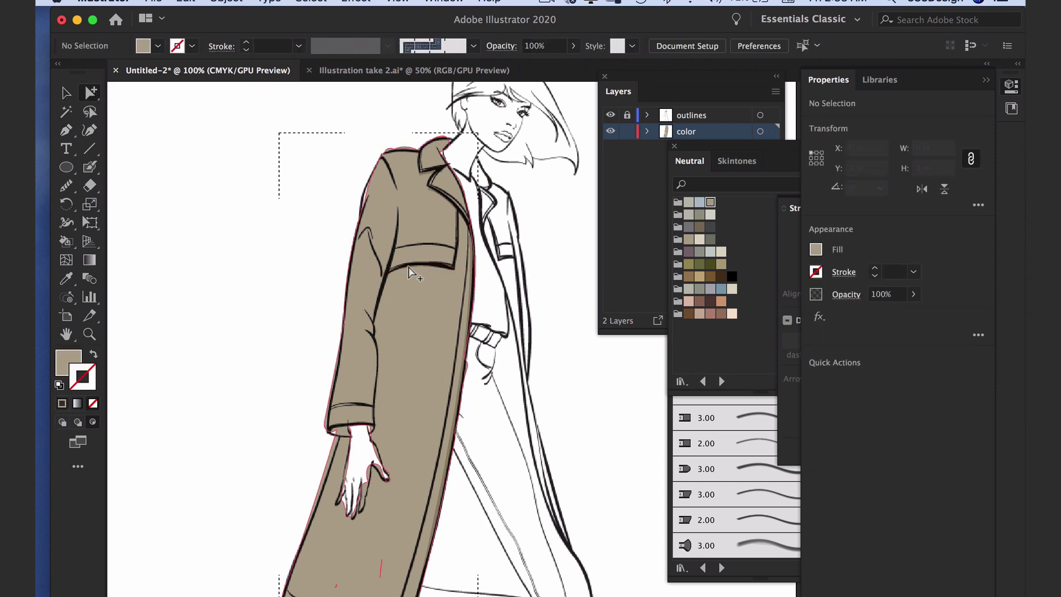
click(411, 265)
click(411, 271)
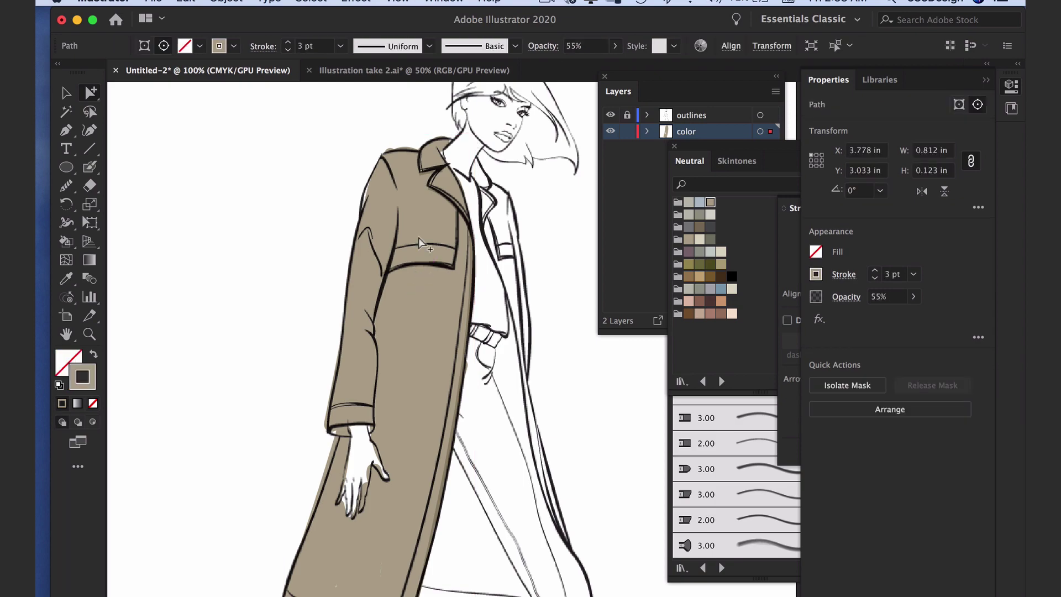